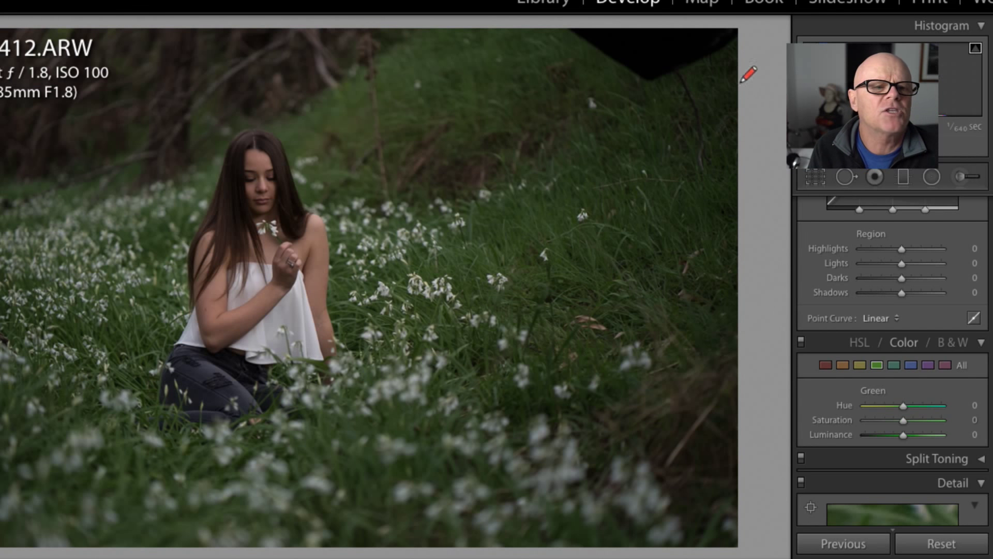
pyautogui.moveTo(540, 20); pyautogui.dragTo(664, 124)
pyautogui.moveTo(689, 158)
pyautogui.mouseDown()
pyautogui.moveTo(752, 36)
pyautogui.moveTo(559, 41)
pyautogui.mouseUp()
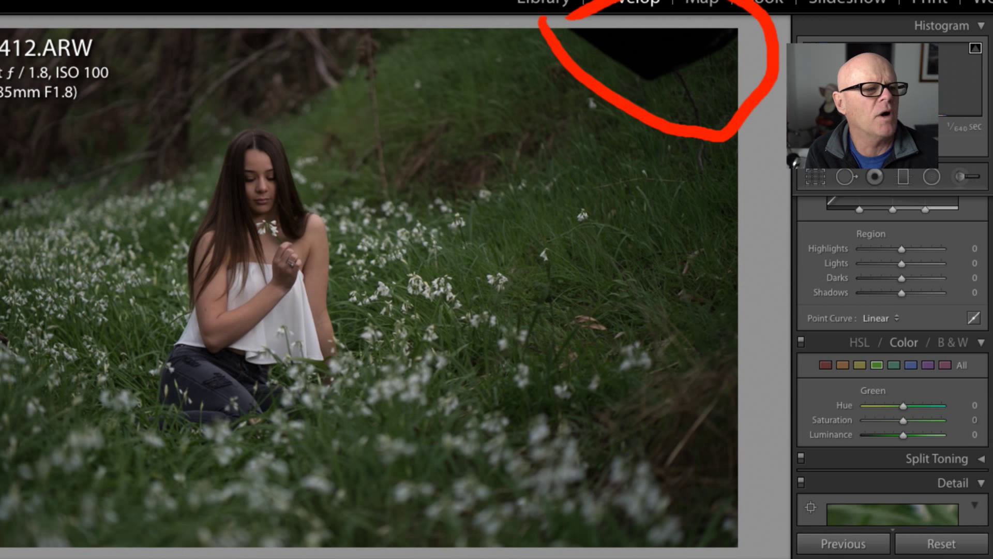
pyautogui.hotkey('ctrl', 'z')
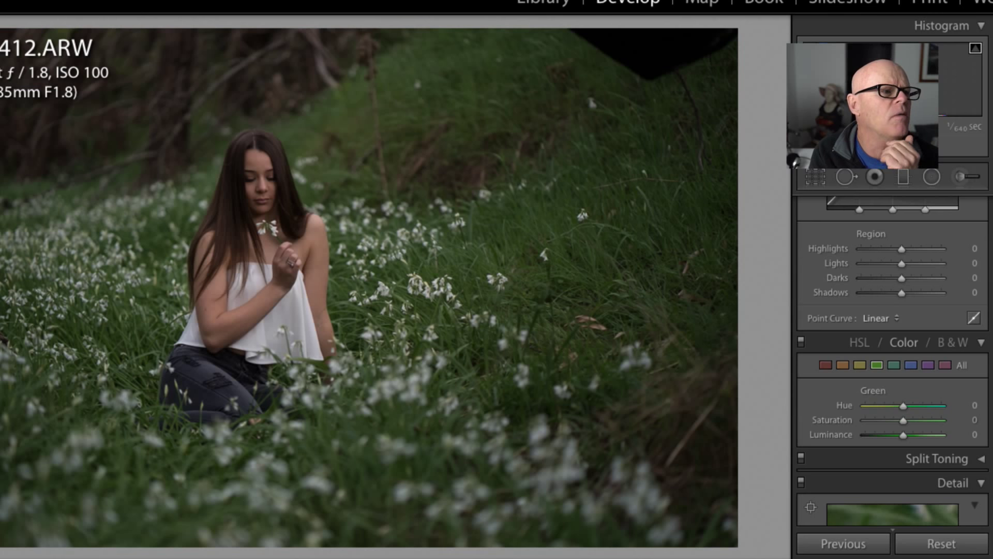
# - Brighten the portrait by raising Exposure to +1.10 in the basic tone settings
pyautogui.scroll(5, 980, 295)
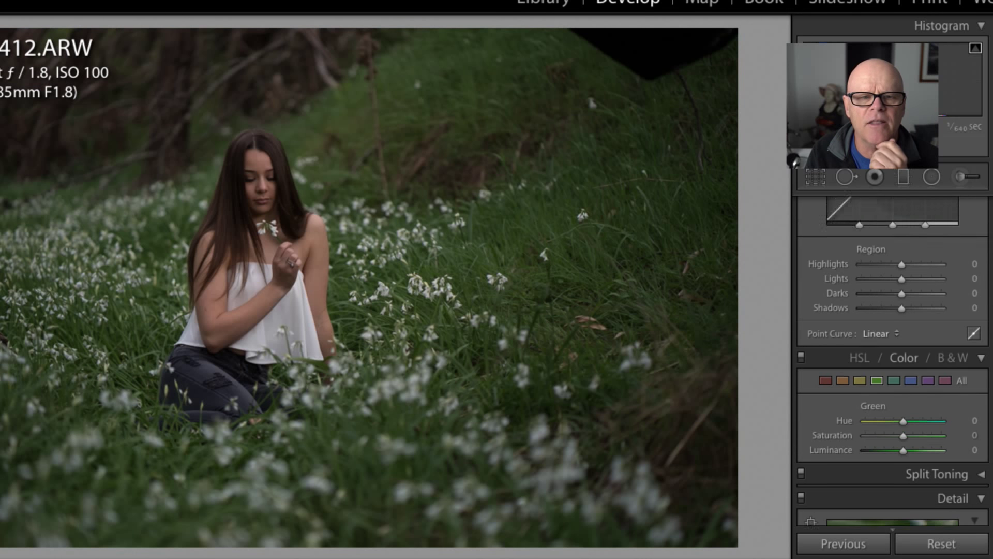
pyautogui.scroll(5, 980, 295)
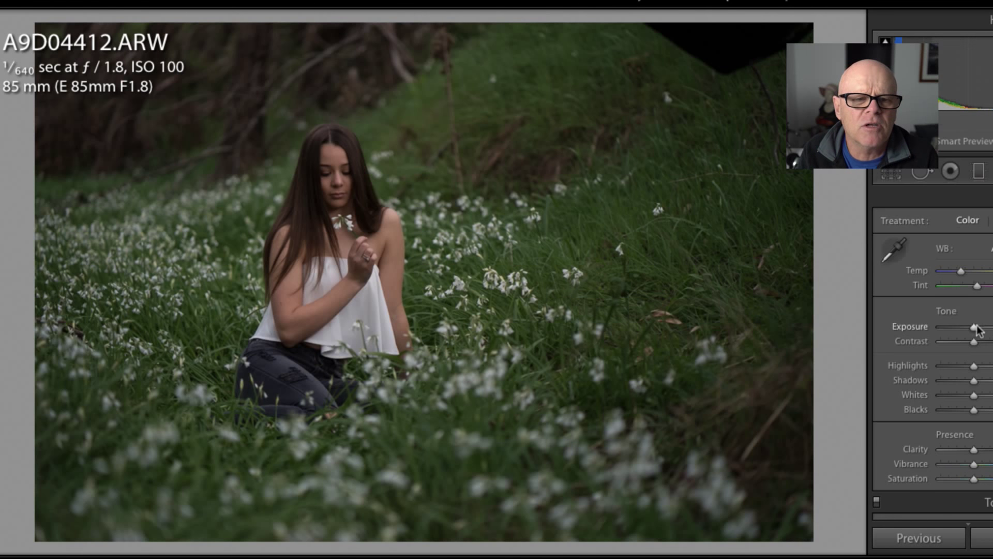
pyautogui.moveTo(975, 331); pyautogui.dragTo(982, 332)
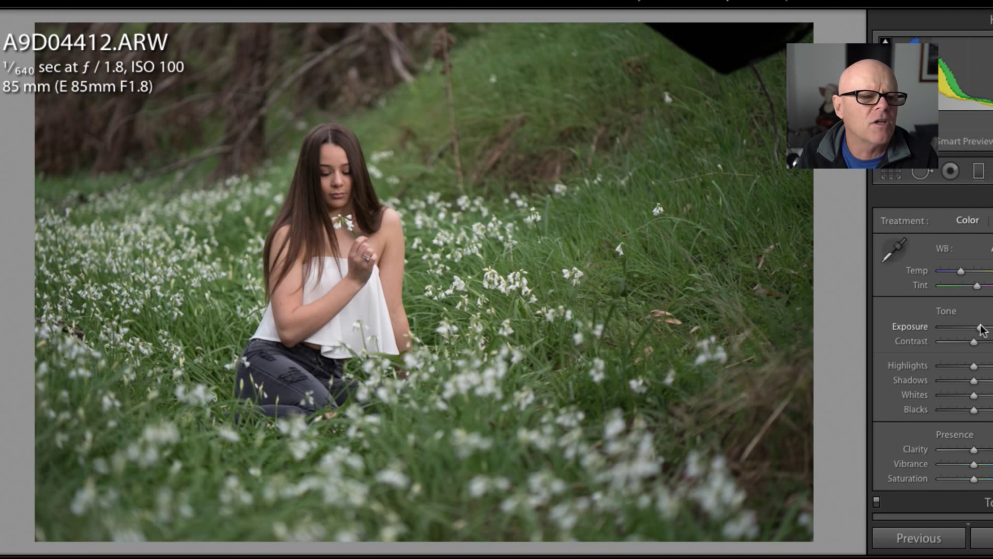
pyautogui.moveTo(982, 332); pyautogui.dragTo(981, 329)
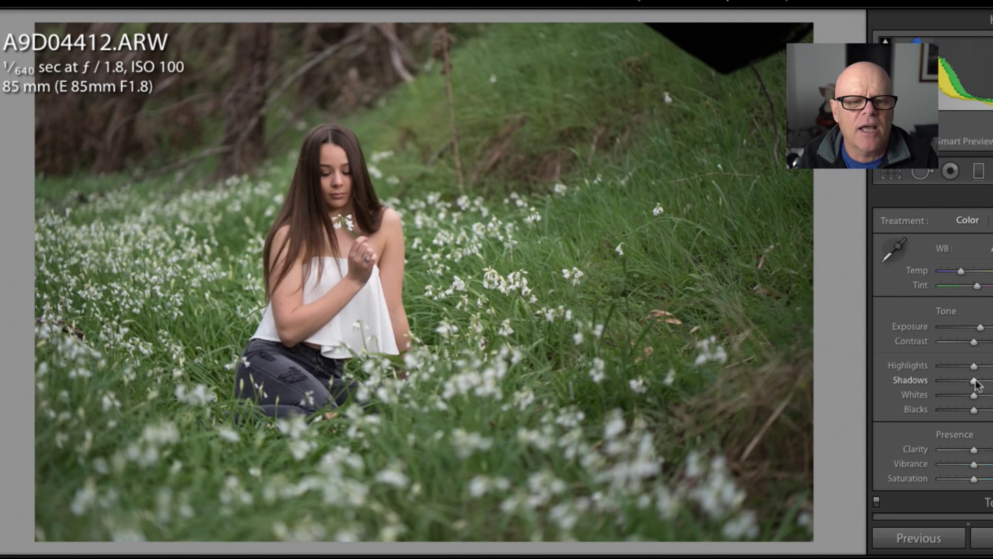
# - Examine the subject's face, hair, hand, top and jeans at close zoom, and return to the full photo
pyautogui.click(340, 185)
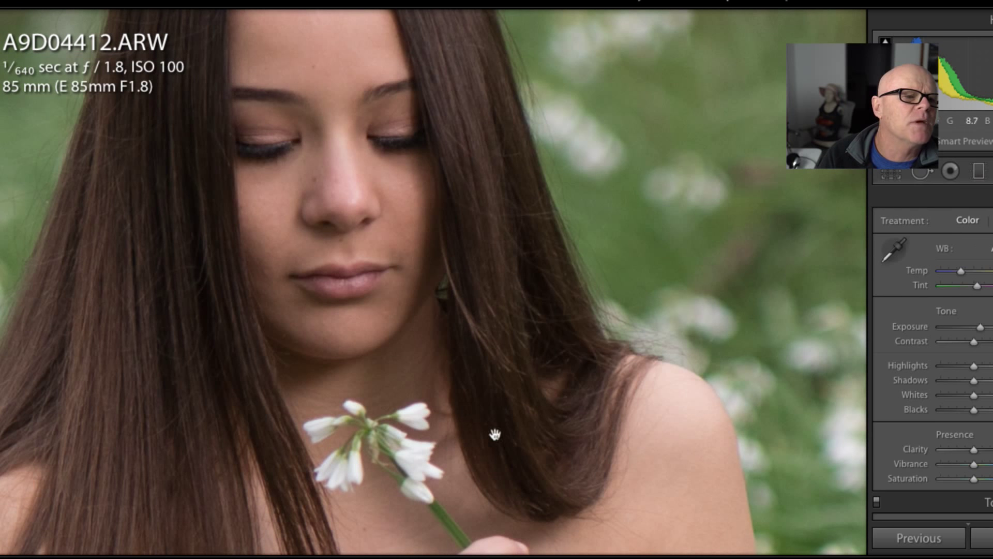
pyautogui.moveTo(485, 468); pyautogui.dragTo(476, 169)
pyautogui.moveTo(508, 433); pyautogui.dragTo(523, 281)
pyautogui.moveTo(452, 420); pyautogui.dragTo(539, 275)
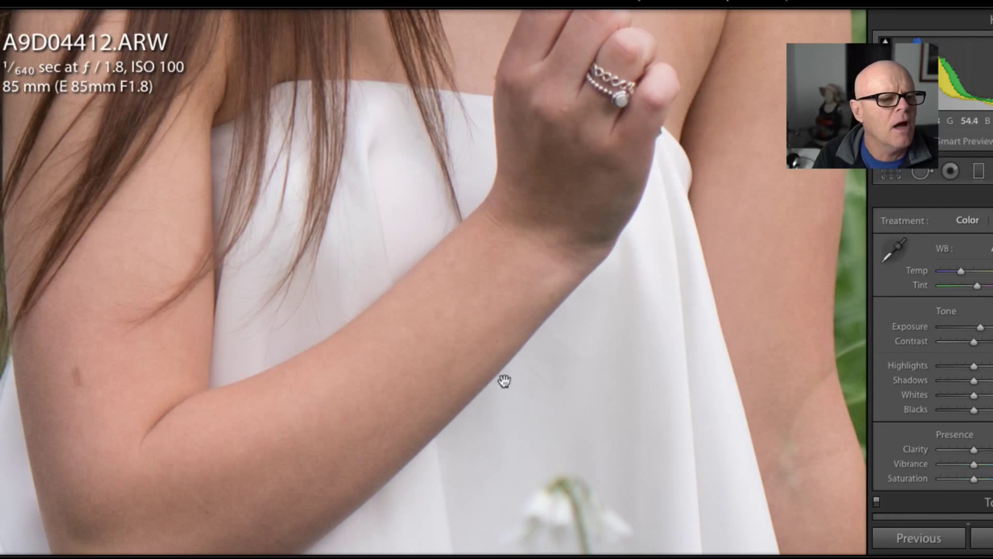
pyautogui.moveTo(504, 382); pyautogui.dragTo(505, 251)
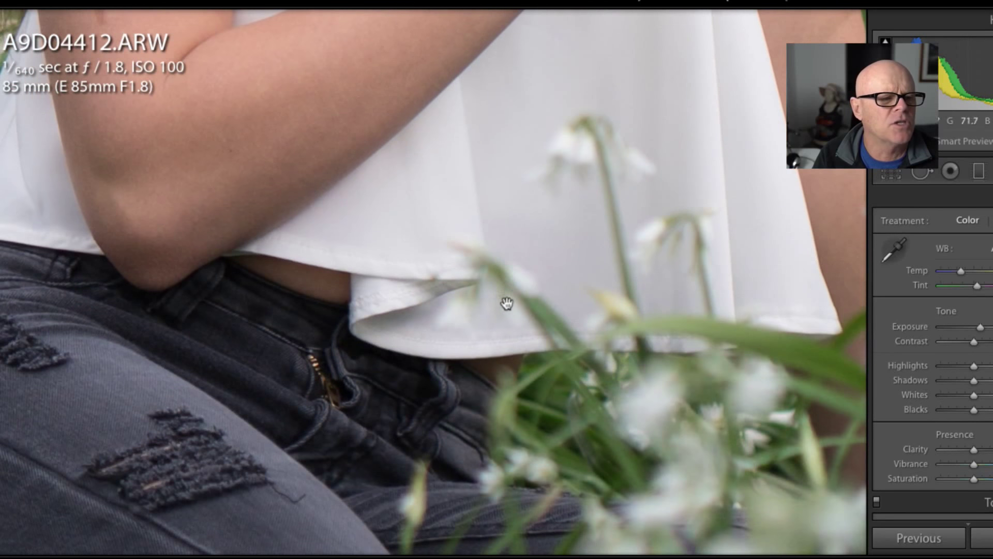
pyautogui.moveTo(579, 249); pyautogui.dragTo(574, 327)
pyautogui.moveTo(563, 165); pyautogui.dragTo(584, 438)
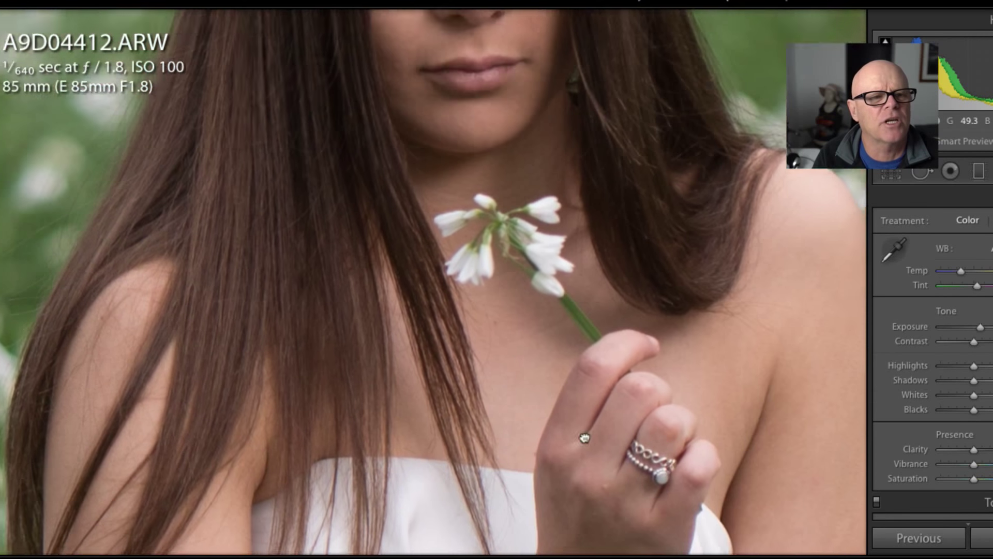
pyautogui.moveTo(561, 93); pyautogui.dragTo(514, 282)
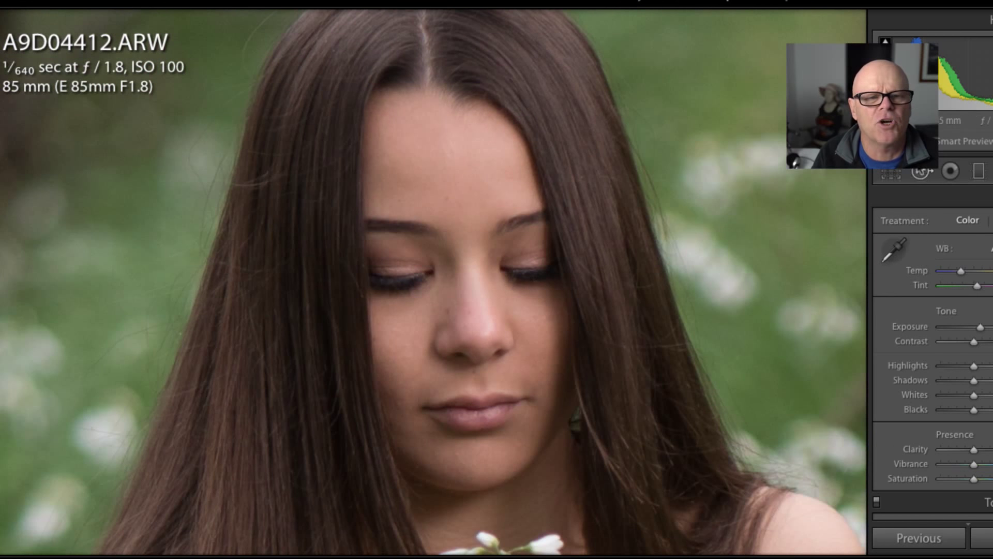
pyautogui.click(477, 294)
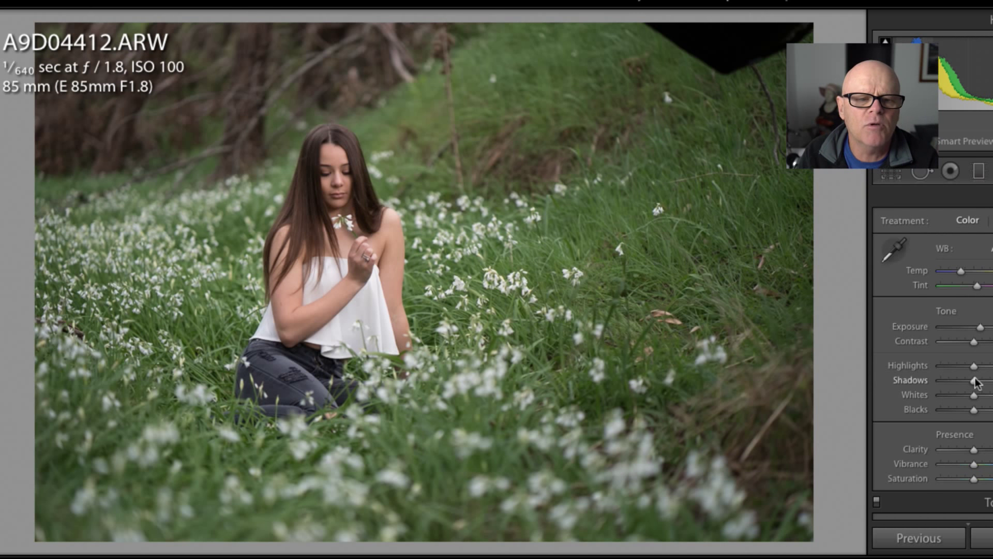
# - Raise Shadows to +38 while checking the detail in the subject's dark hair up close
pyautogui.moveTo(974, 382); pyautogui.dragTo(974, 382)
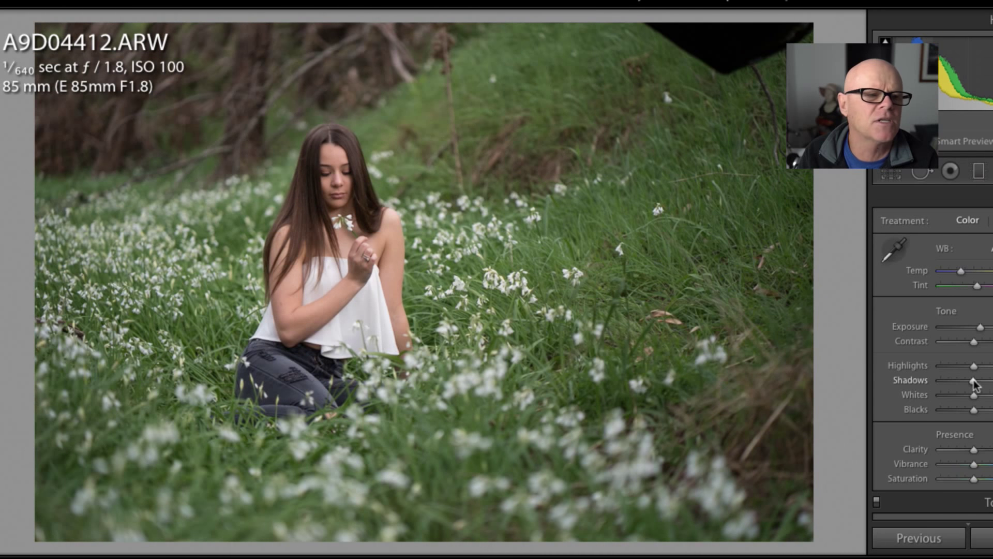
pyautogui.click(307, 182)
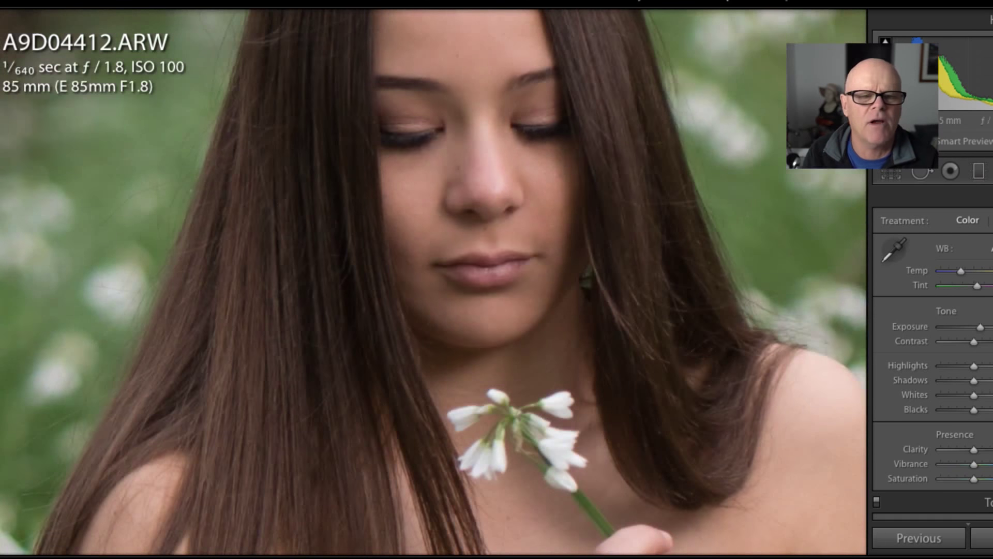
pyautogui.moveTo(975, 382); pyautogui.dragTo(987, 383)
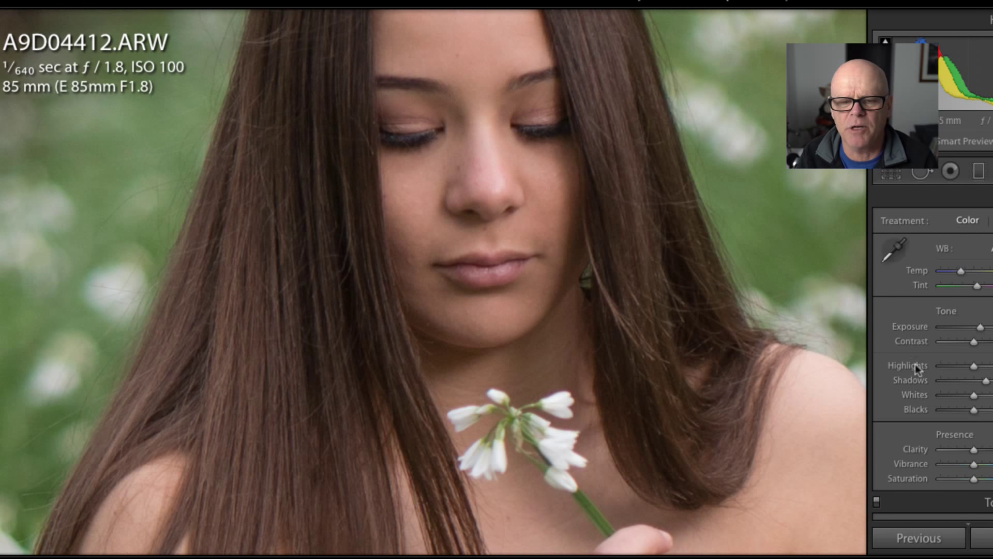
pyautogui.click(447, 194)
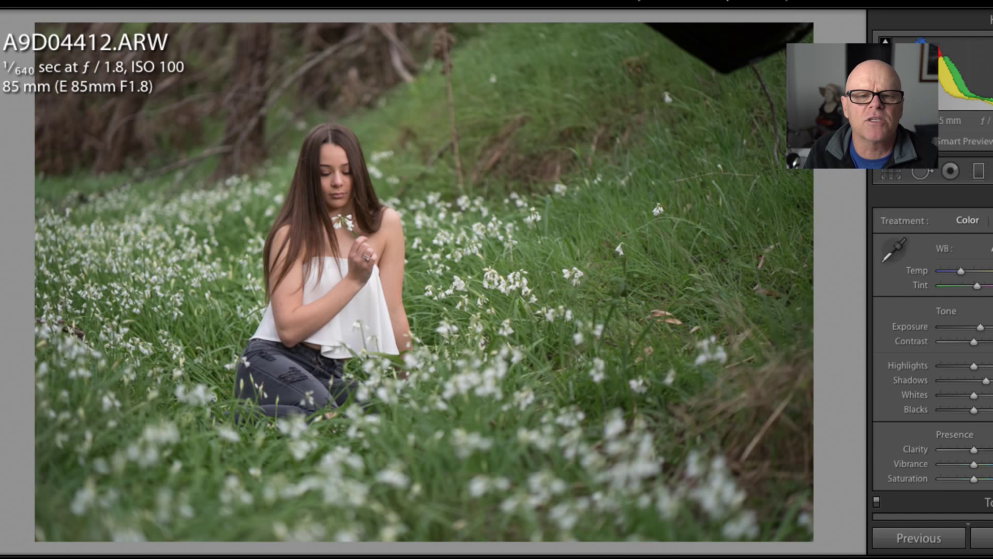
# - Try out raised and fully removed overall Saturation on the photo, and reset Saturation to its default
pyautogui.scroll(-2, 931, 431)
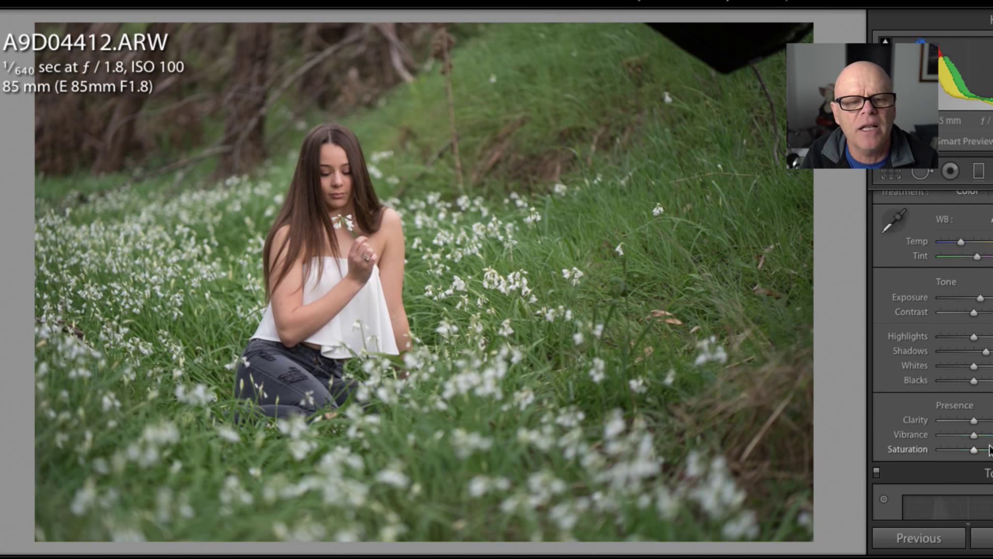
pyautogui.moveTo(972, 434); pyautogui.dragTo(975, 439)
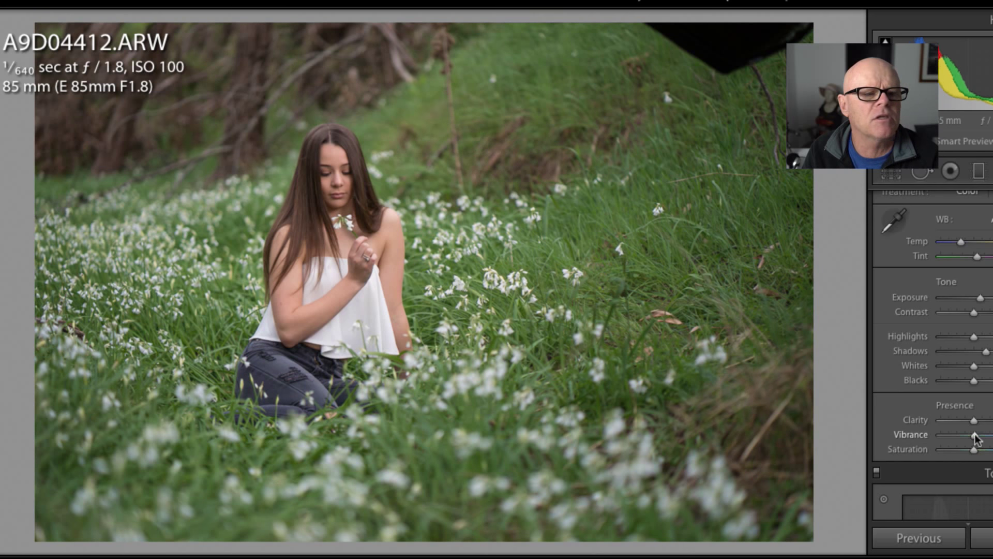
pyautogui.moveTo(976, 438)
pyautogui.mouseDown()
pyautogui.moveTo(991, 438)
pyautogui.moveTo(973, 438)
pyautogui.moveTo(986, 448)
pyautogui.mouseUp()
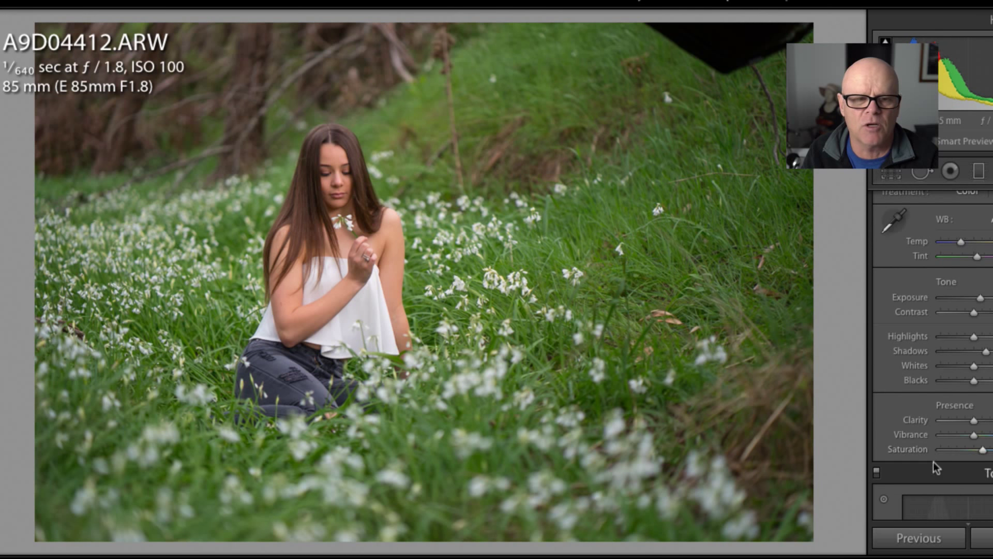
pyautogui.doubleClick(919, 449)
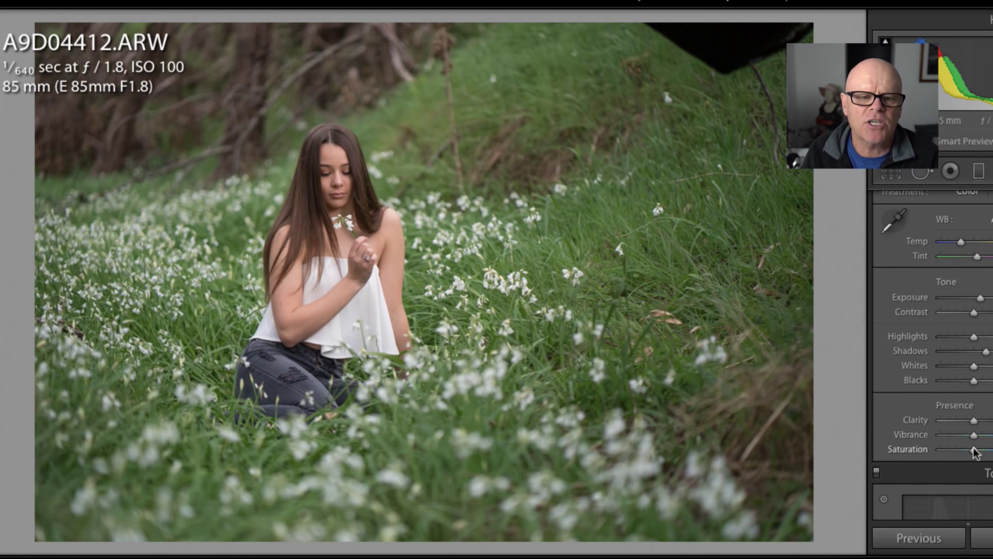
pyautogui.moveTo(975, 450); pyautogui.dragTo(916, 455)
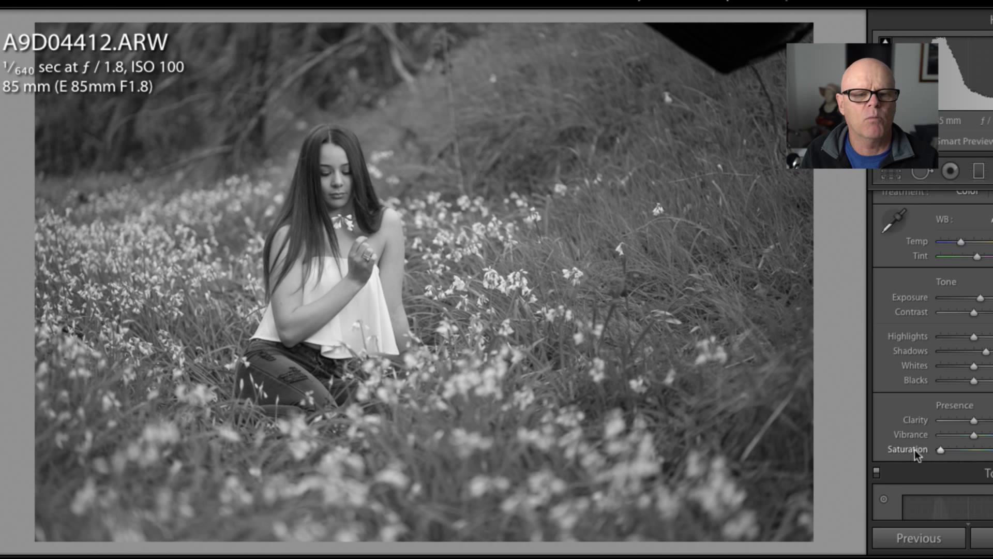
pyautogui.moveTo(938, 448); pyautogui.dragTo(967, 448)
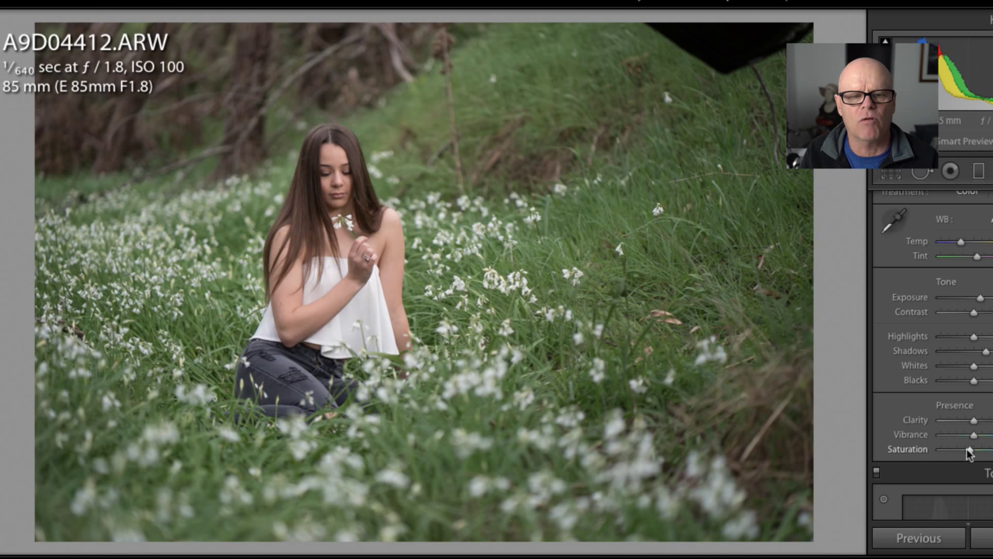
pyautogui.doubleClick(914, 454)
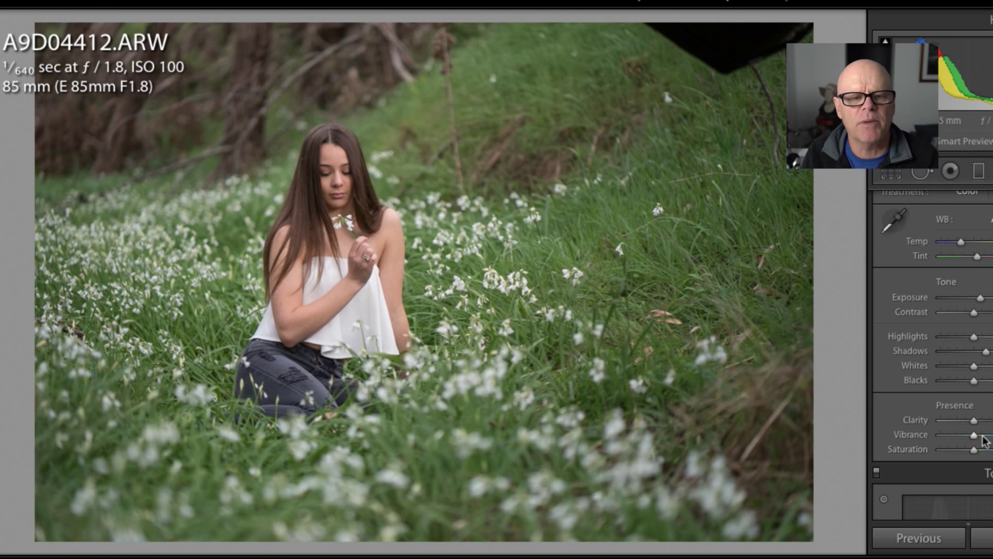
# - Raise Vibrance to +27 to enrich the photo's muted colors
pyautogui.moveTo(976, 439); pyautogui.dragTo(984, 440)
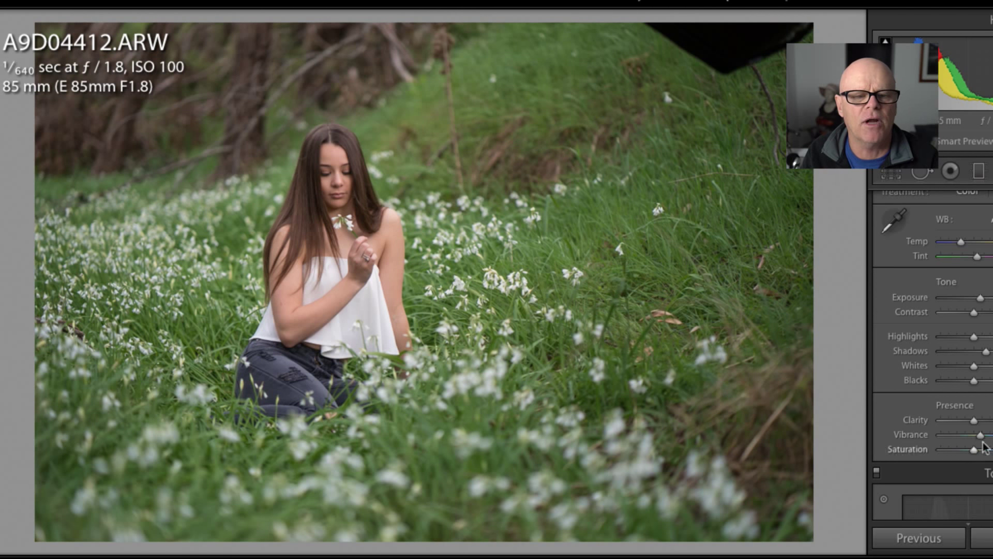
pyautogui.moveTo(981, 438); pyautogui.dragTo(983, 438)
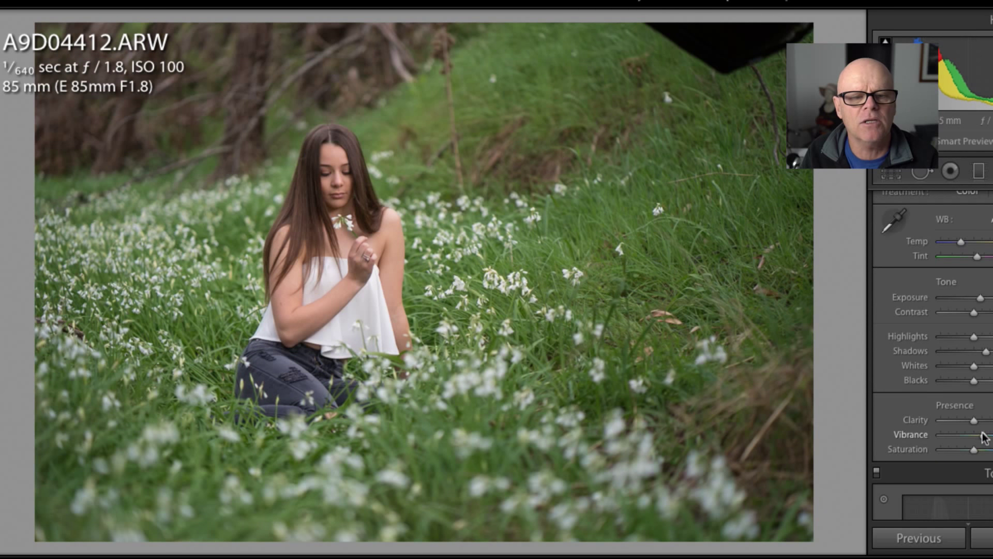
# - Try fully desaturating the greens in the color adjustments, and set the Green Saturation to +13
pyautogui.scroll(-10, 936, 300)
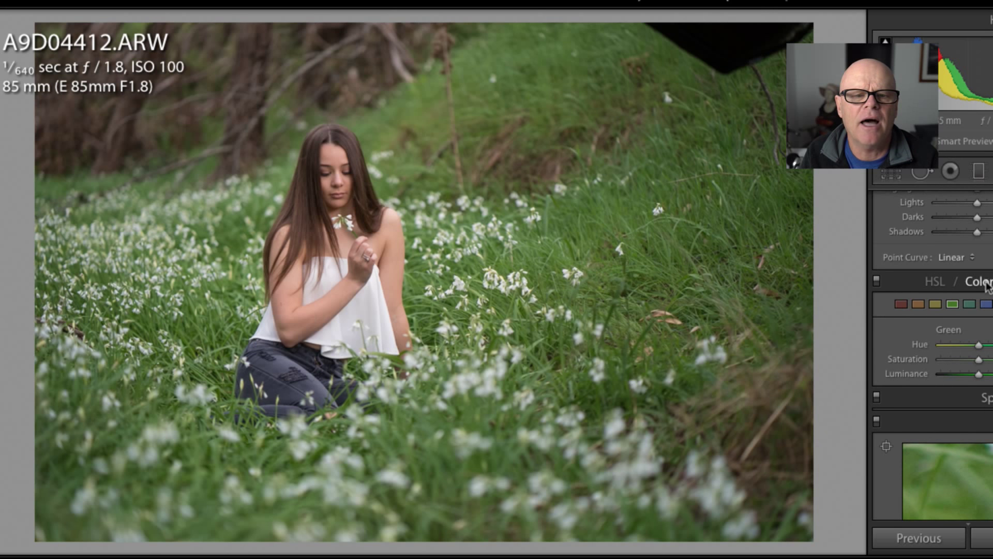
pyautogui.click(985, 282)
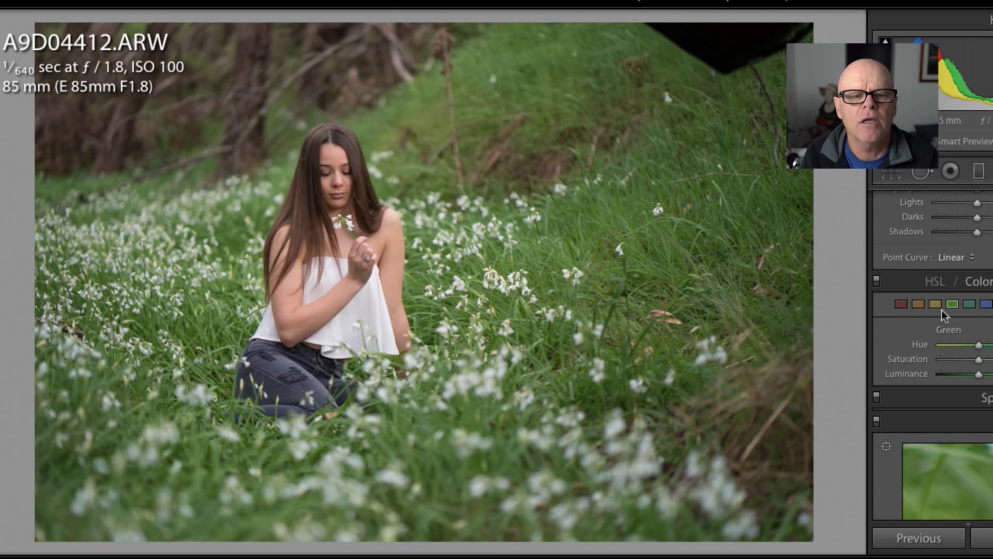
pyautogui.click(951, 306)
pyautogui.click(952, 306)
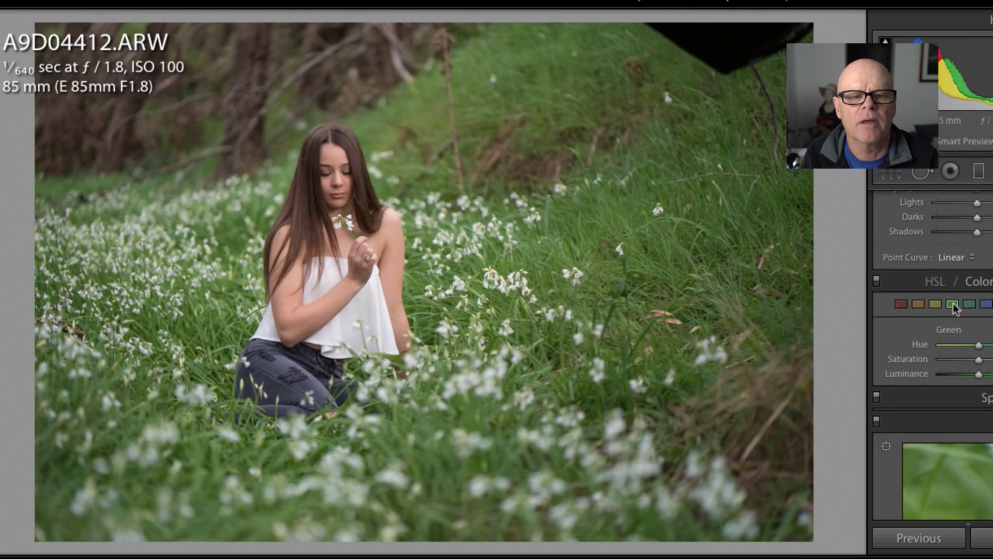
pyautogui.moveTo(981, 364); pyautogui.dragTo(934, 364)
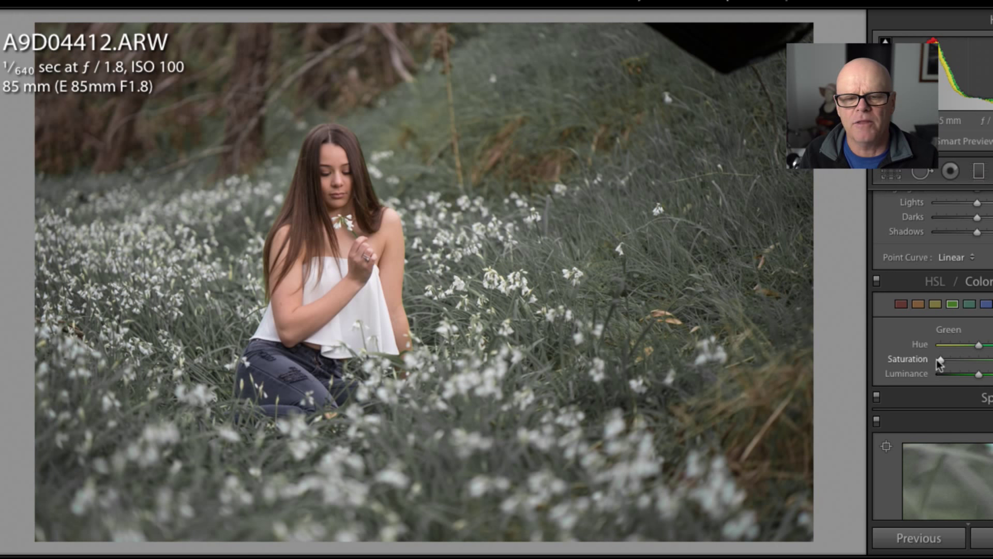
pyautogui.moveTo(938, 362); pyautogui.dragTo(985, 364)
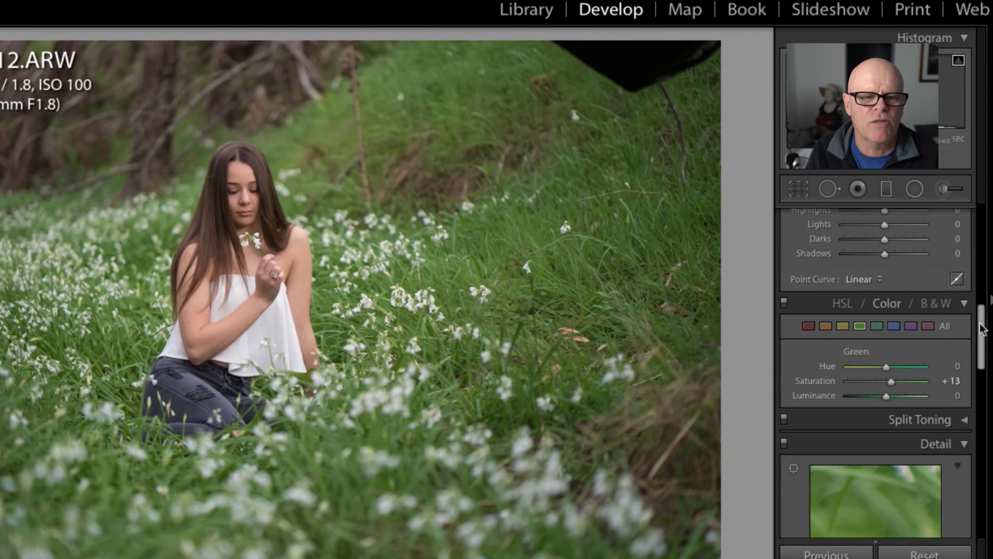
pyautogui.moveTo(979, 327); pyautogui.dragTo(959, 496)
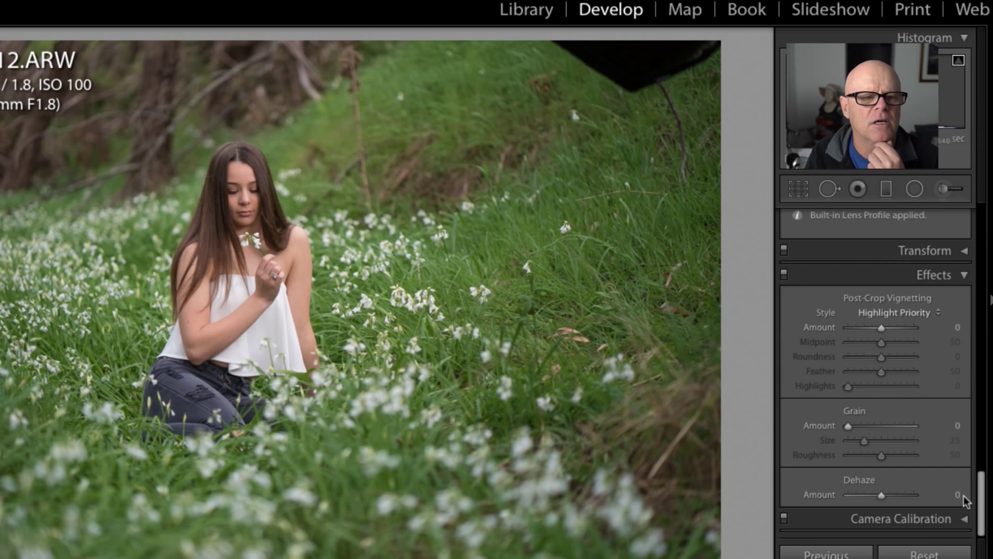
pyautogui.scroll(1, 963, 488)
pyautogui.scroll(1, 963, 485)
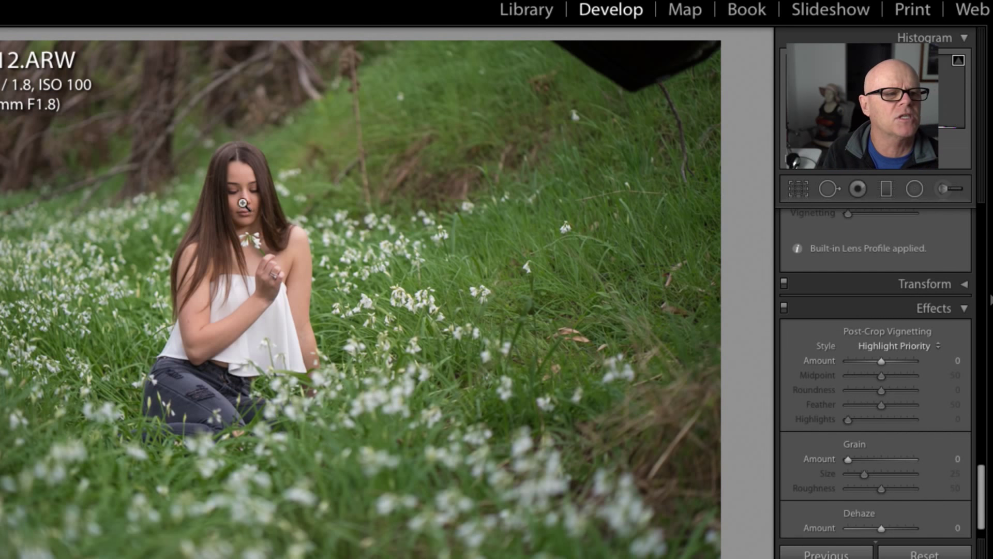
pyautogui.moveTo(977, 480); pyautogui.dragTo(965, 220)
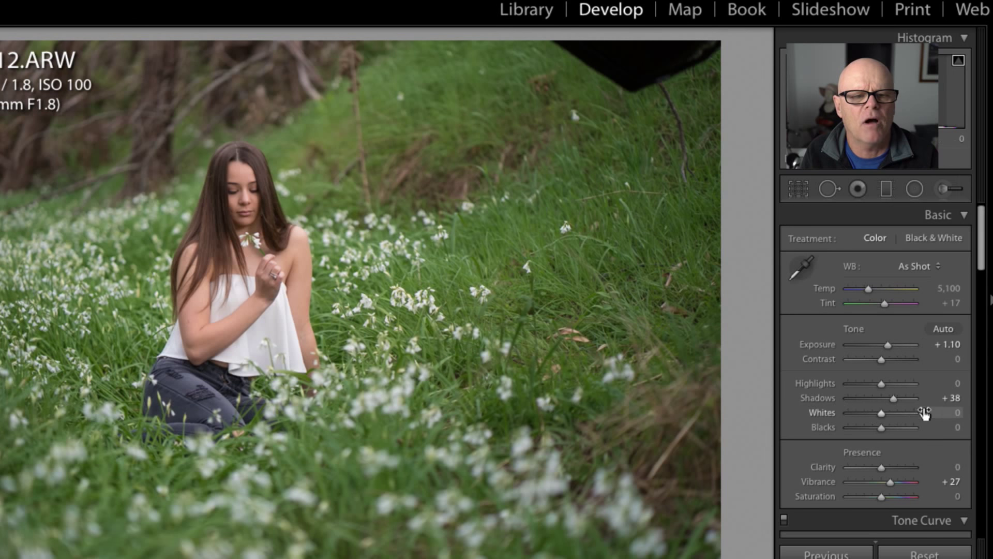
pyautogui.moveTo(981, 258); pyautogui.dragTo(988, 145)
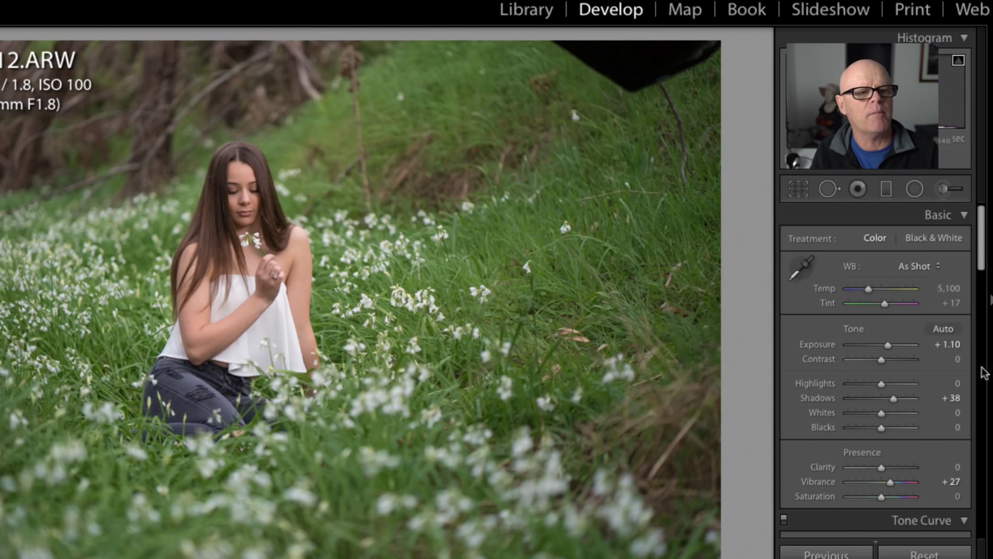
# - Open the adjusted portrait from Lightroom in Adobe Photoshop CC 2017
pyautogui.rightClick(383, 267)
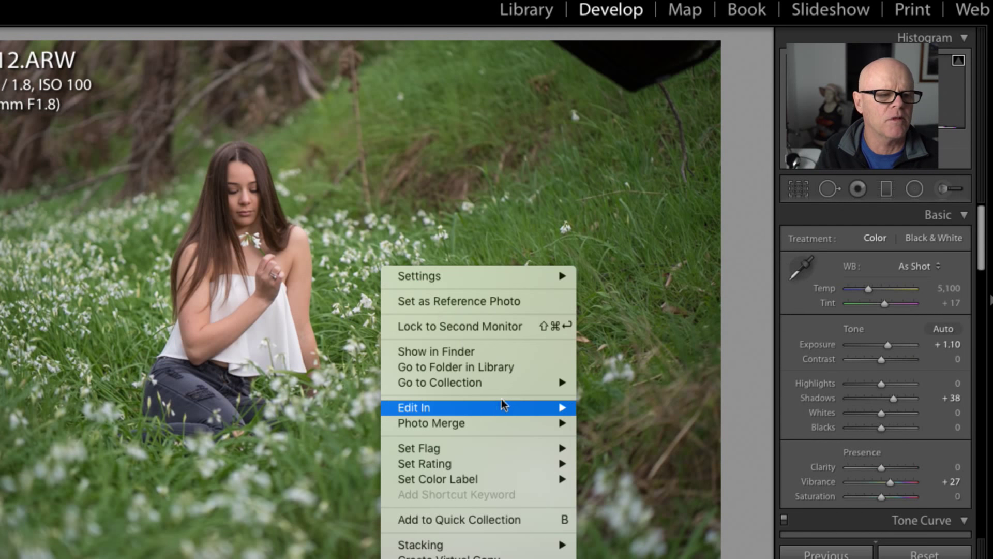
pyautogui.moveTo(486, 408)
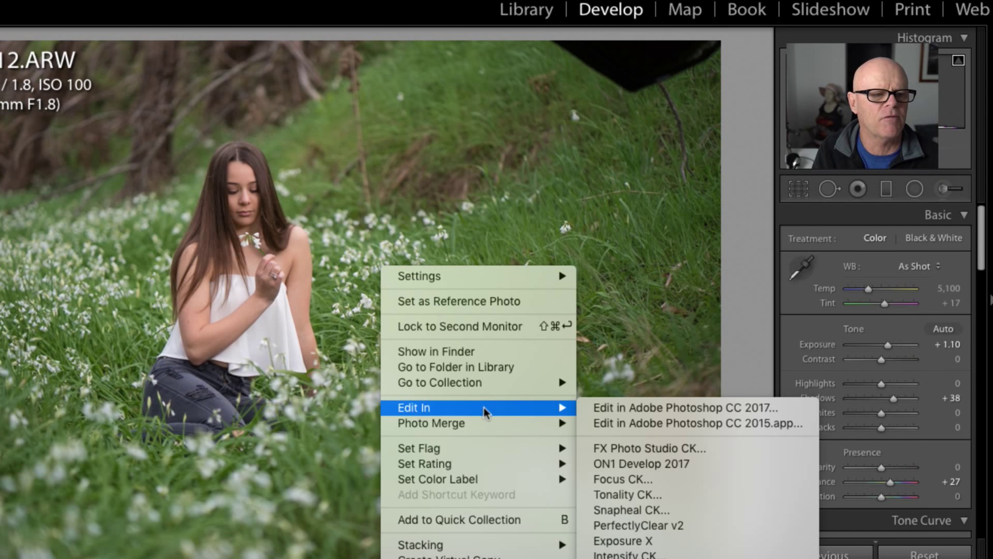
pyautogui.click(618, 408)
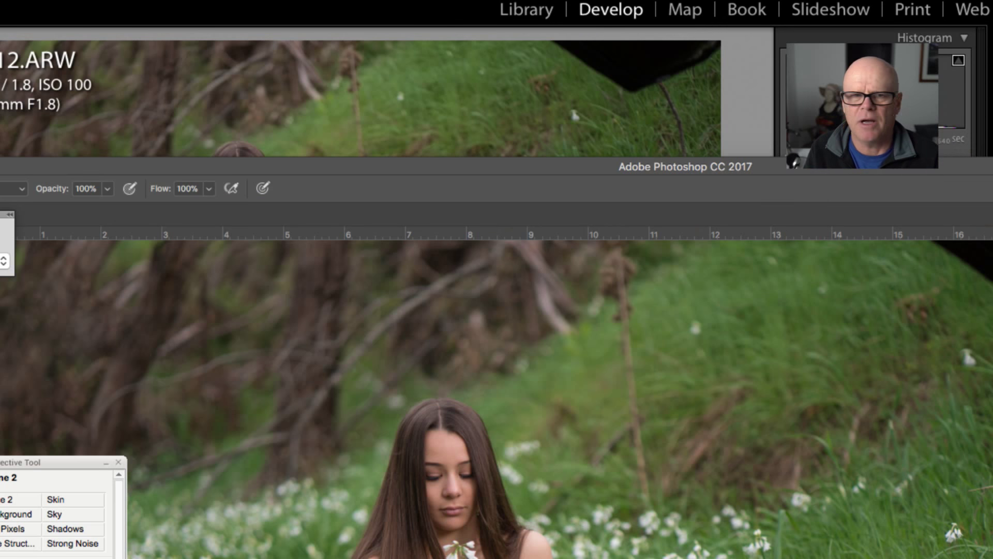
# - Reposition the Photoshop window and collapse the floating document properties covering the photo
pyautogui.moveTo(992, 157); pyautogui.dragTo(980, 220)
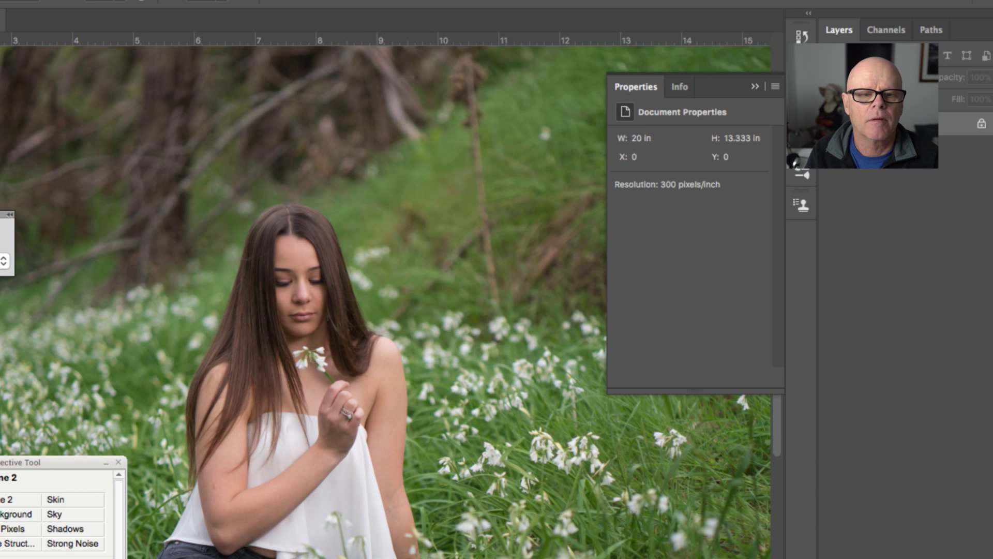
pyautogui.moveTo(992, 379)
pyautogui.mouseDown()
pyautogui.moveTo(980, 379)
pyautogui.moveTo(992, 379)
pyautogui.mouseUp()
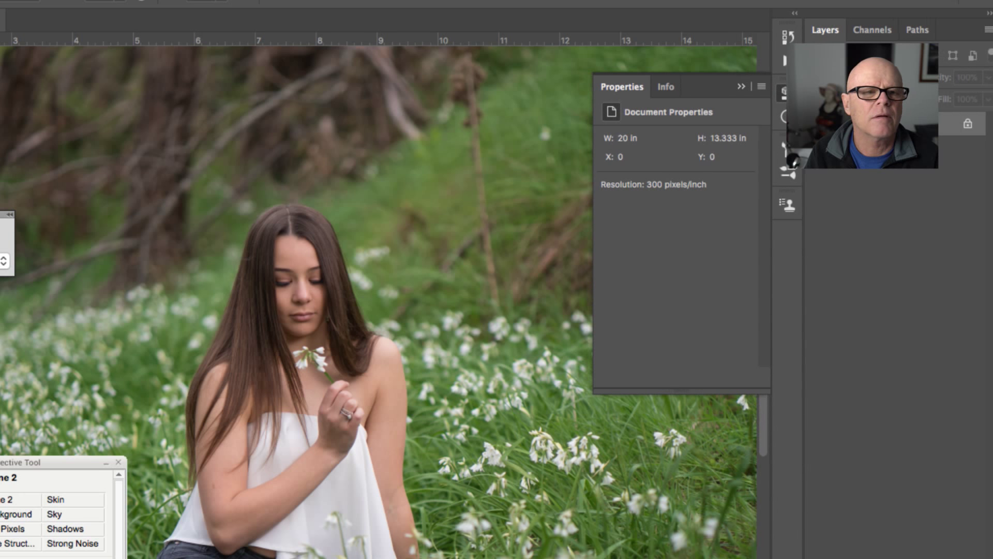
pyautogui.click(741, 88)
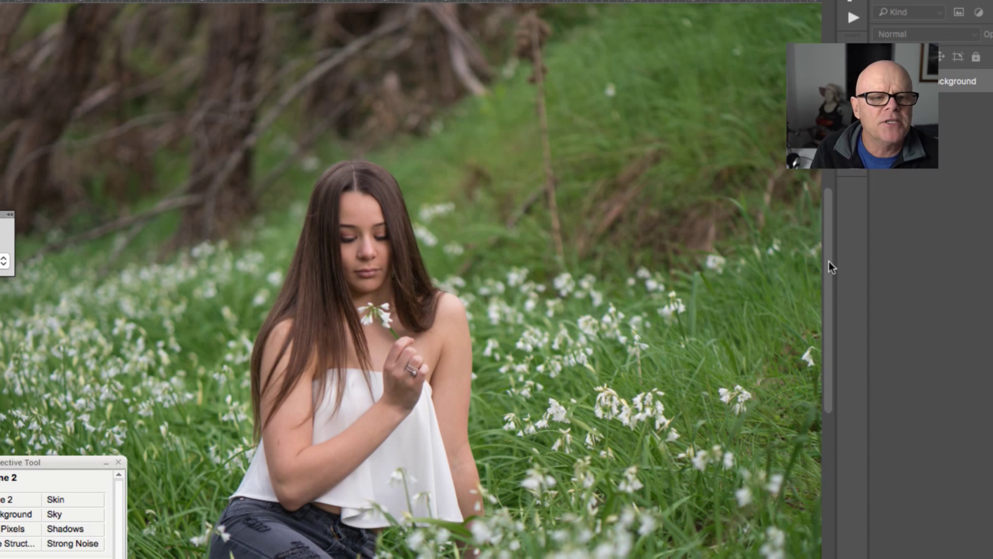
# - Duplicate the Background layer of the portrait
pyautogui.scroll(-3, 829, 262)
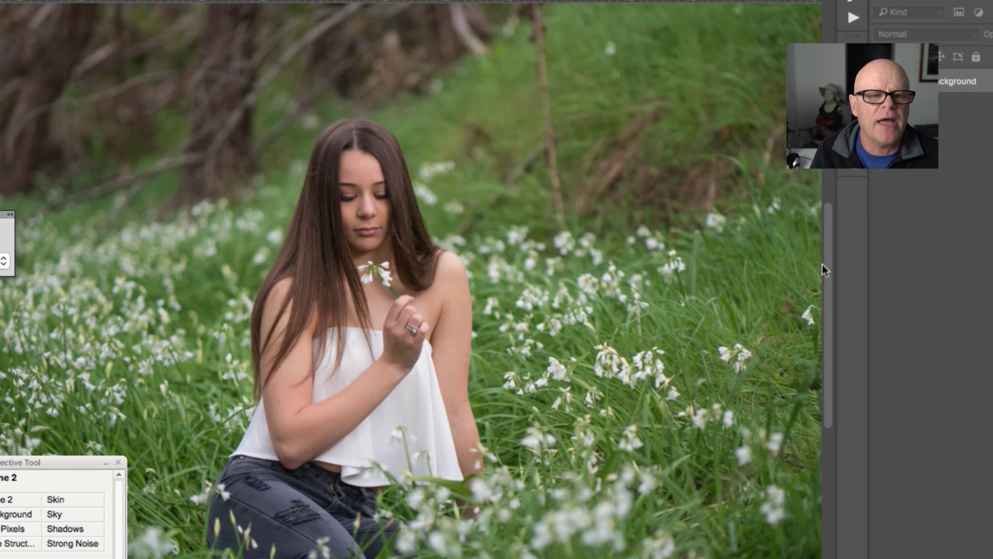
pyautogui.scroll(10, 829, 236)
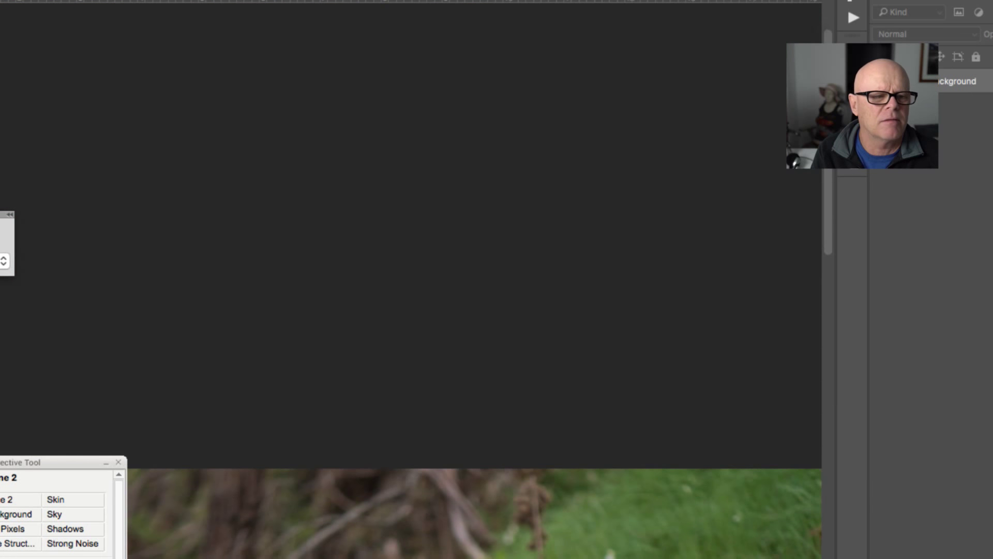
pyautogui.hscroll(10, 474, 512)
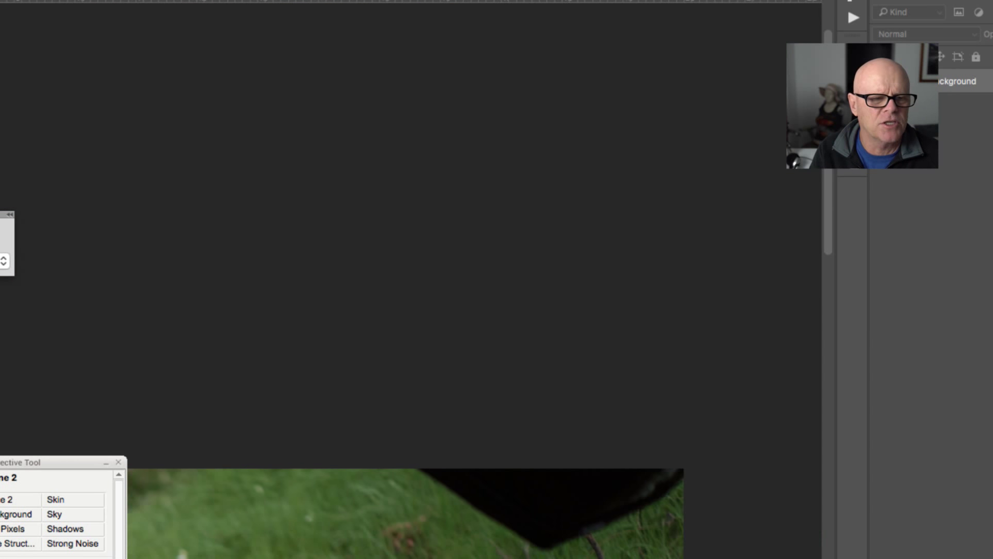
pyautogui.moveTo(830, 237); pyautogui.dragTo(822, 376)
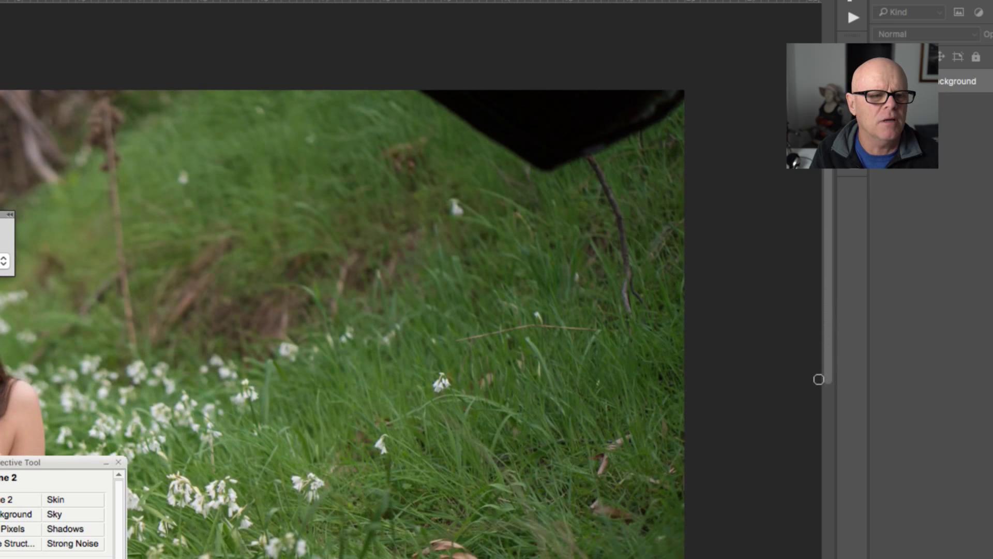
pyautogui.keyDown('alt'); pyautogui.click(470, 389); pyautogui.keyUp('alt')
pyautogui.keyDown('alt'); pyautogui.click(470, 389); pyautogui.keyUp('alt')
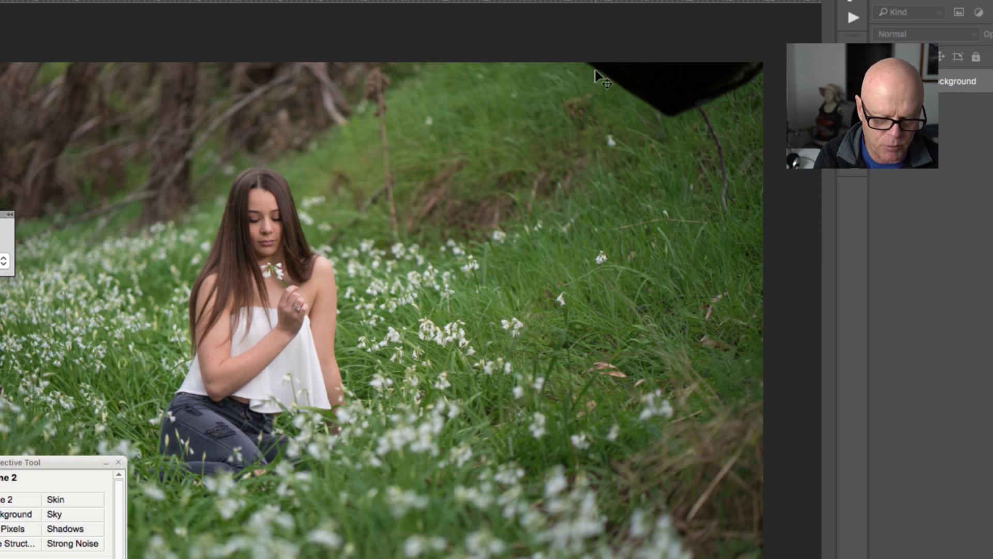
pyautogui.press('super+j')
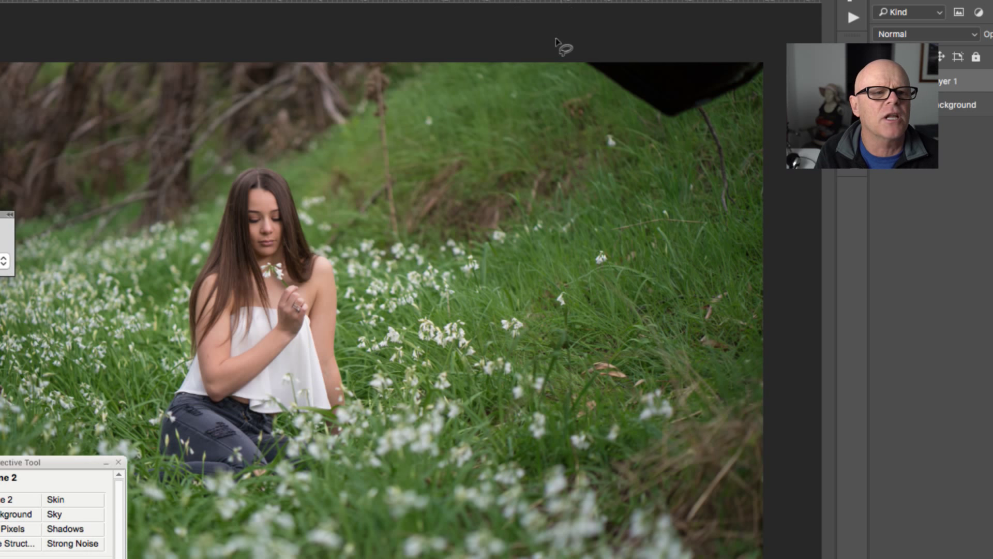
# - Draw a Lasso selection closely around the black object in the photo's upper-right corner
pyautogui.moveTo(563, 46)
pyautogui.mouseDown()
pyautogui.moveTo(669, 112)
pyautogui.moveTo(763, 67)
pyautogui.moveTo(762, 31)
pyautogui.moveTo(588, 31)
pyautogui.moveTo(559, 42)
pyautogui.moveTo(553, 58)
pyautogui.mouseUp()
pyautogui.click(0, 0)
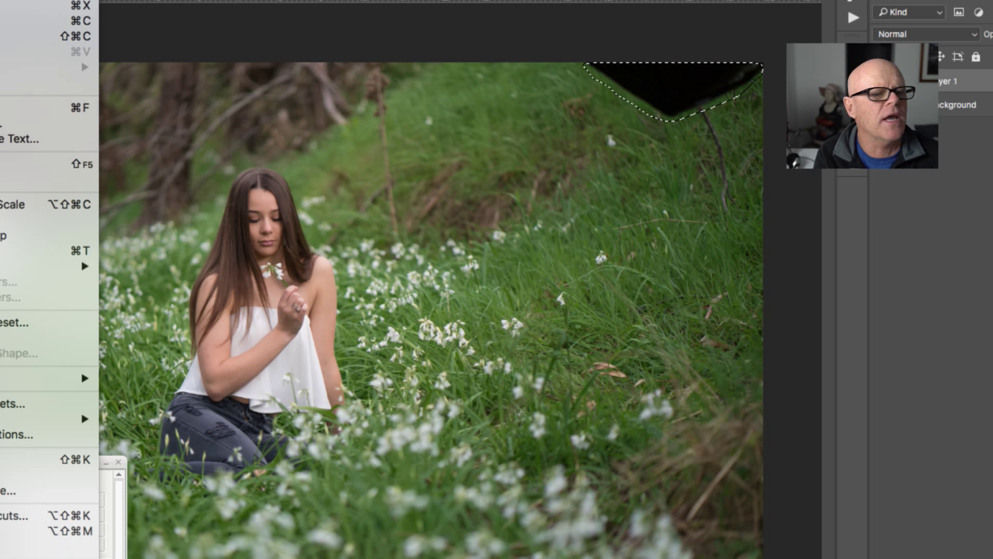
pyautogui.press('Escape')
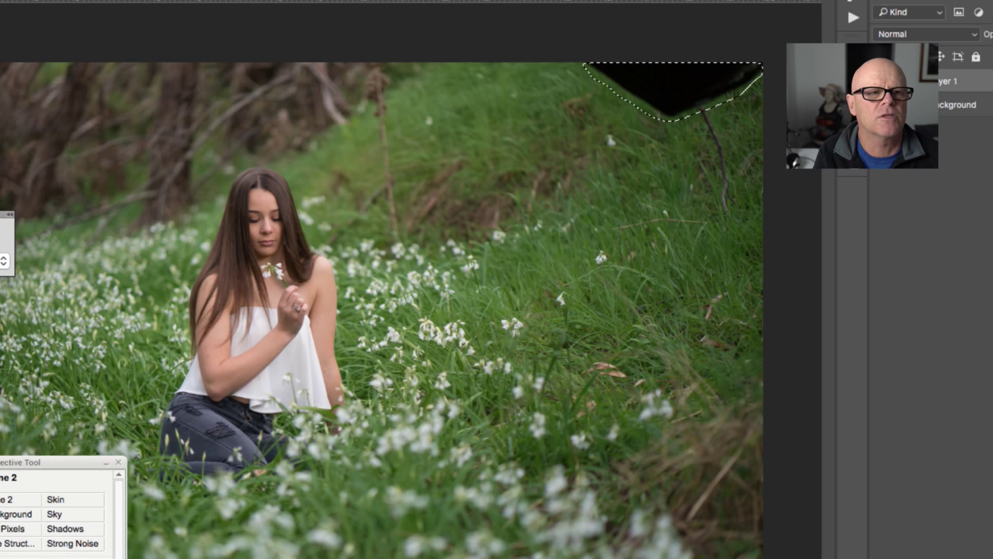
# - Reposition the Photoshop window so the selected black corner area and the layer list are both in view
pyautogui.moveTo(992, 558); pyautogui.dragTo(938, 558)
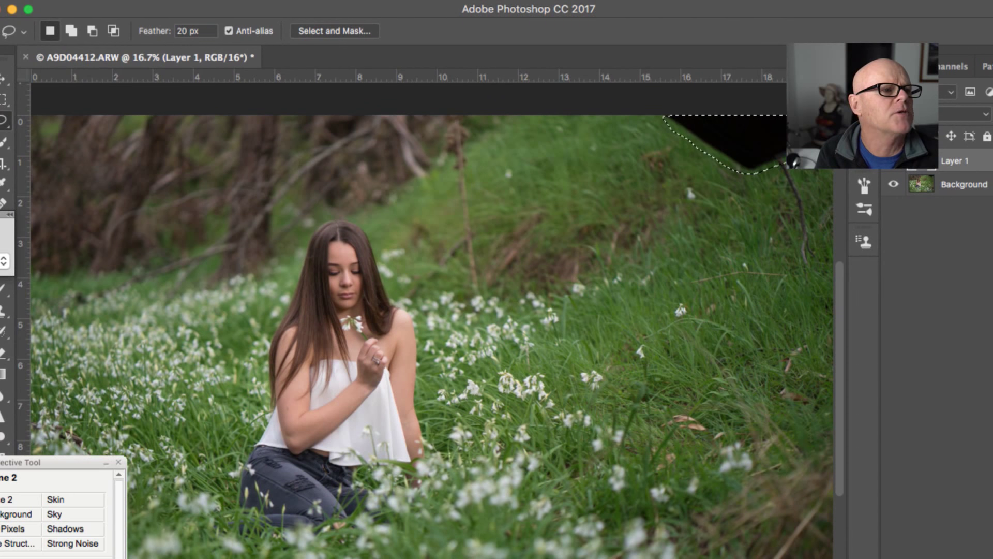
pyautogui.click(0, 0)
pyautogui.press('Escape')
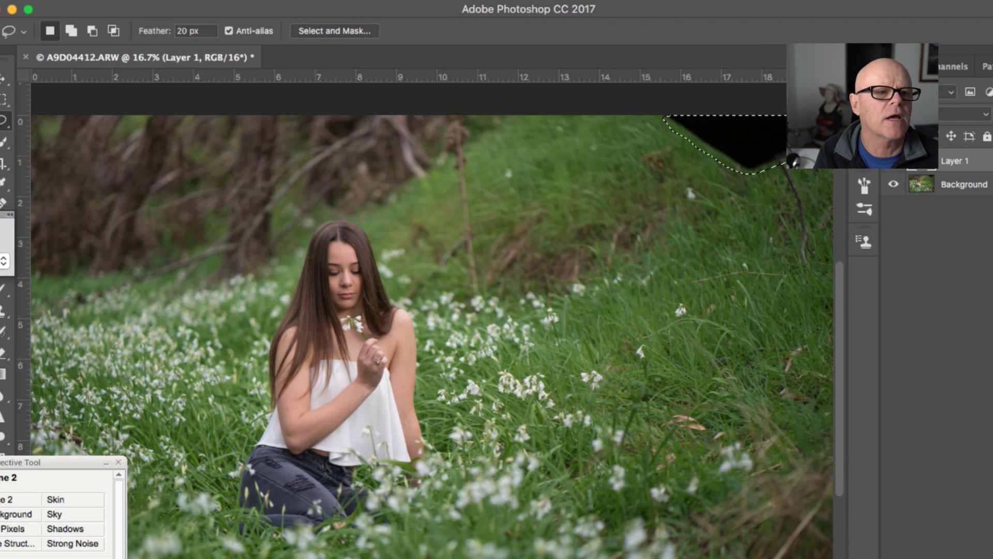
pyautogui.moveTo(415, 1); pyautogui.dragTo(490, 13)
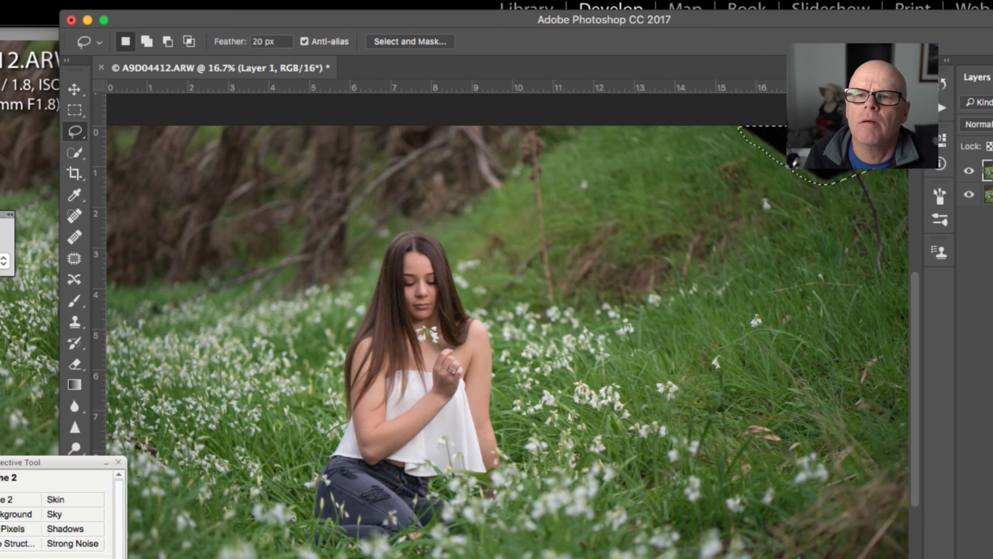
pyautogui.press('super+Tab')
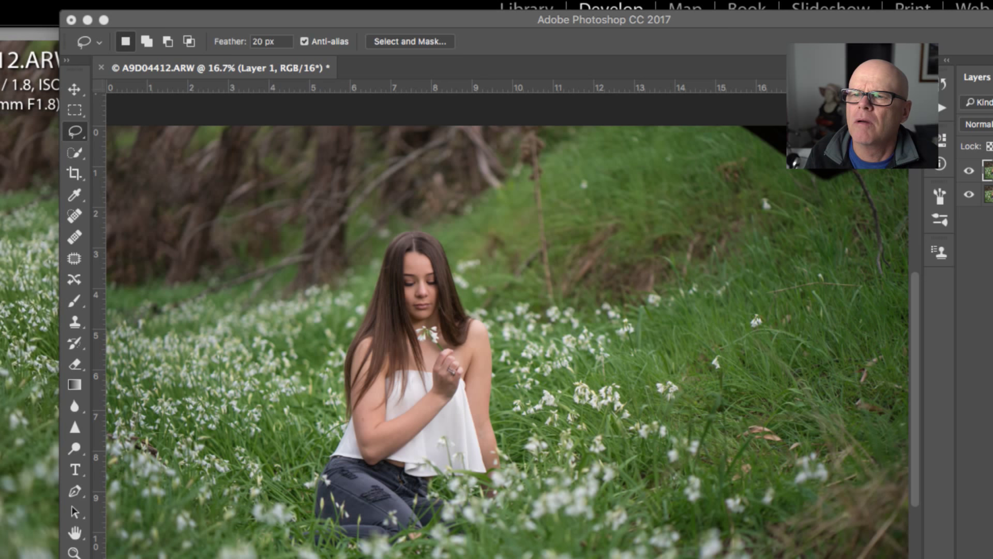
pyautogui.click(991, 24)
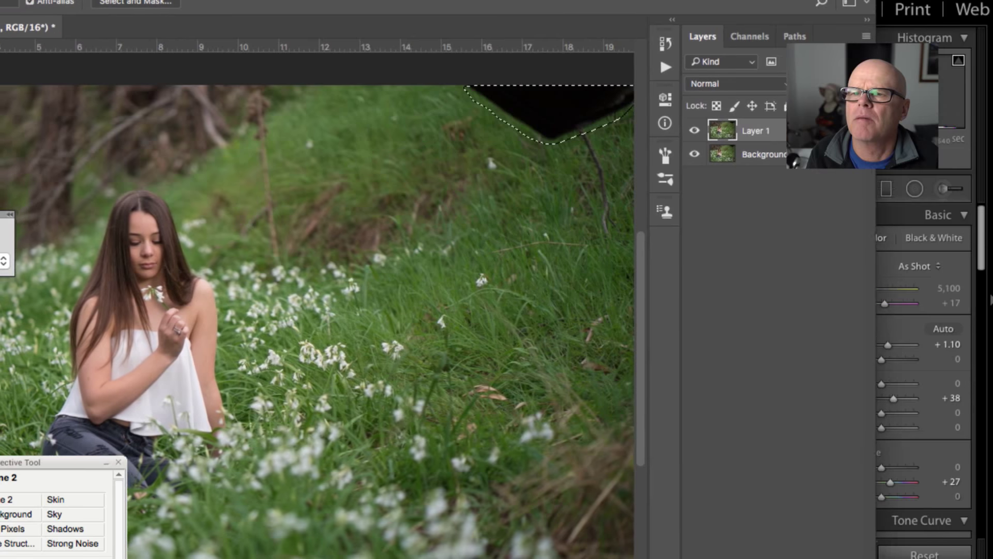
pyautogui.moveTo(517, 0); pyautogui.dragTo(572, 3)
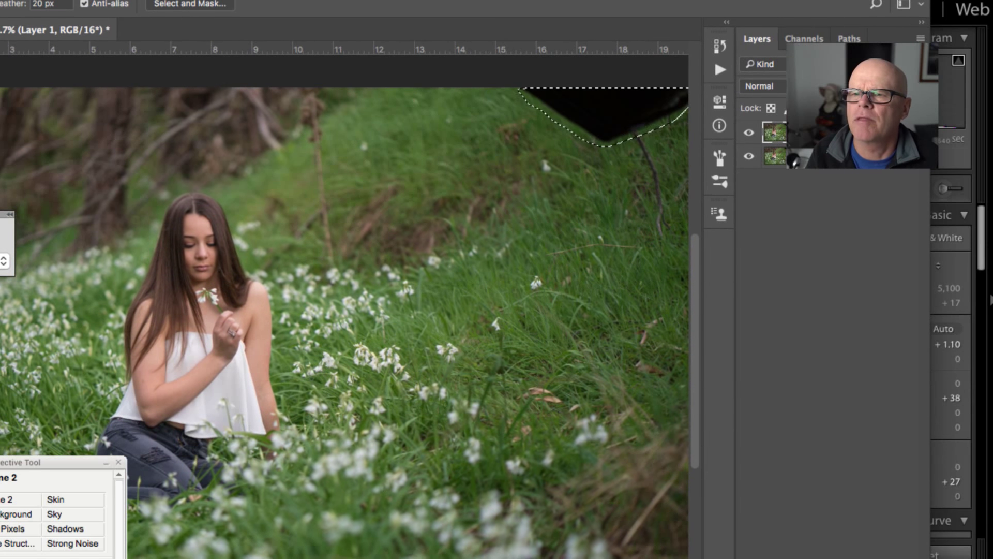
pyautogui.press('super+Tab')
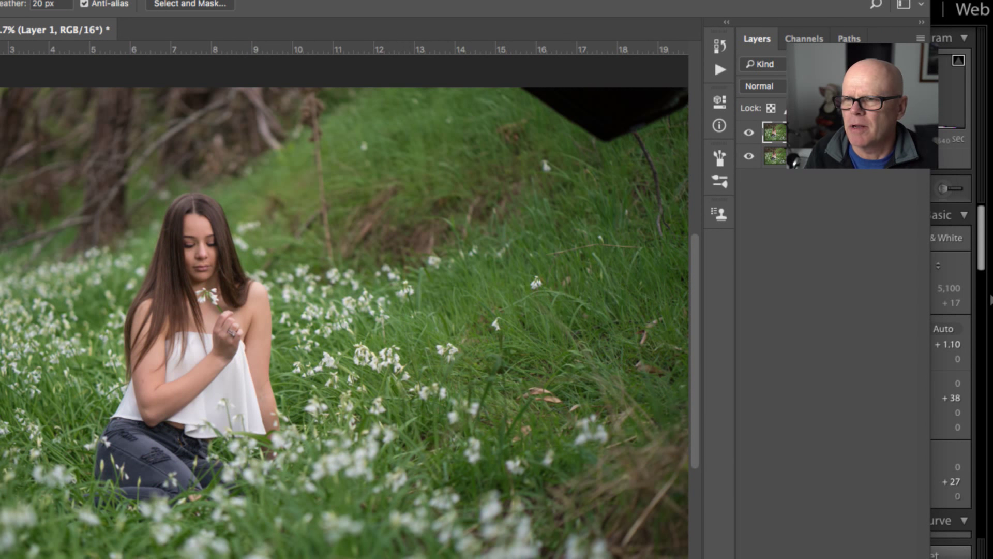
pyautogui.click(634, 3)
pyautogui.moveTo(634, 2); pyautogui.dragTo(628, 0)
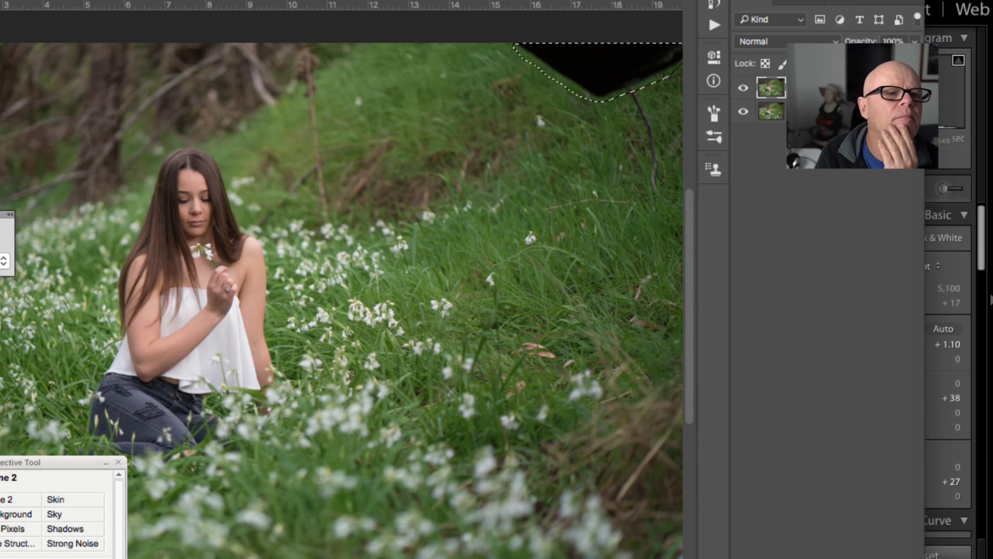
pyautogui.moveTo(687, 0); pyautogui.dragTo(614, 4)
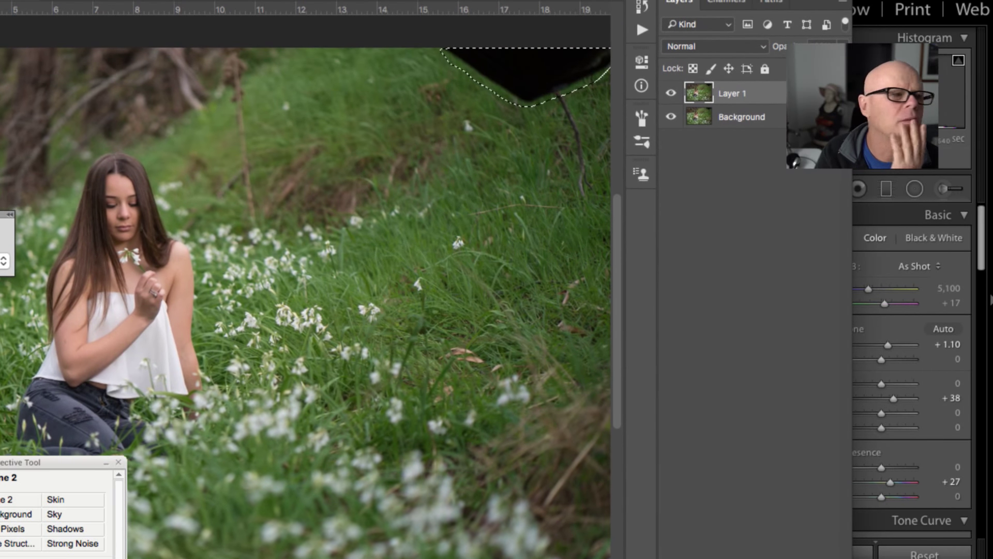
# - Fill the selected black corner area with grass matching its surroundings using the Fill command, and deselect it
pyautogui.click(0, 0)
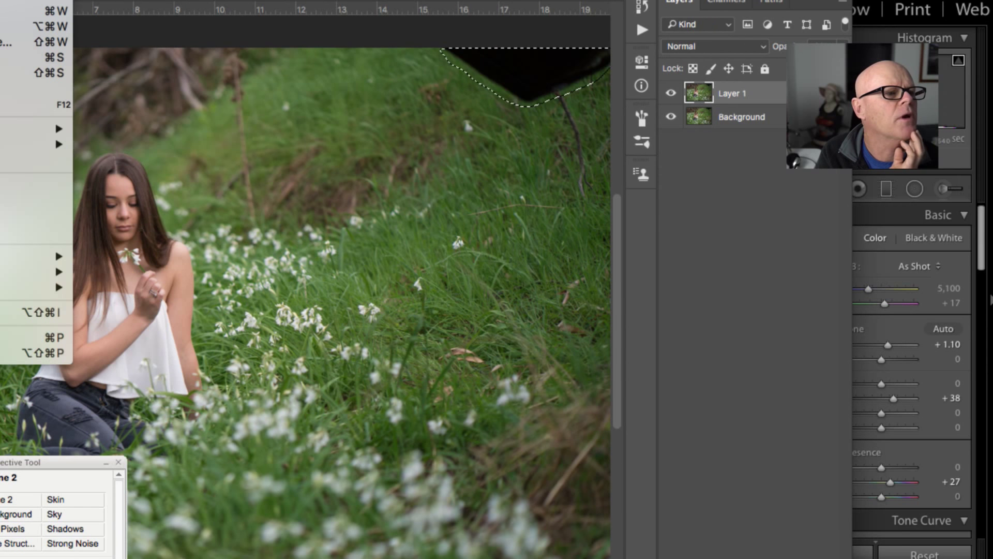
pyautogui.moveTo(0, 0)
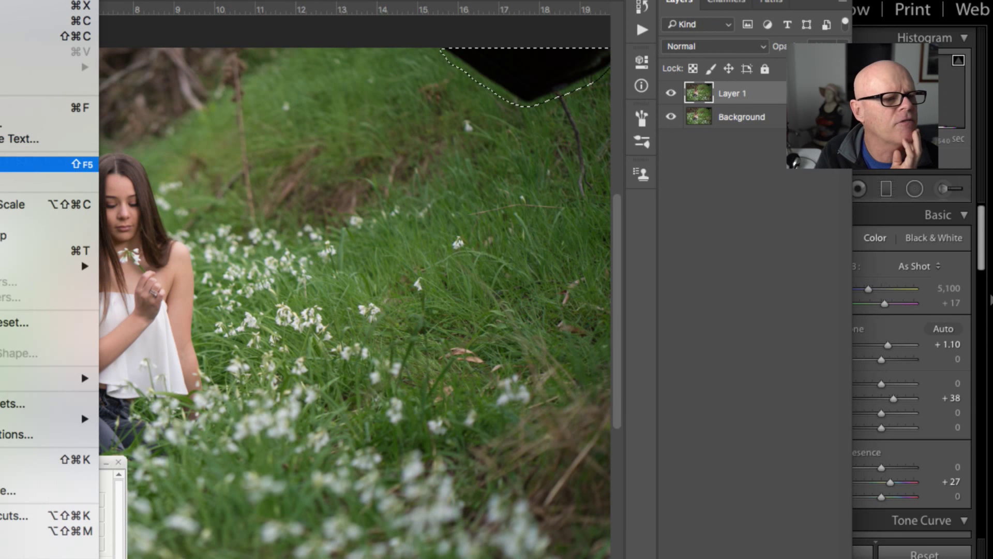
pyautogui.click(10, 164)
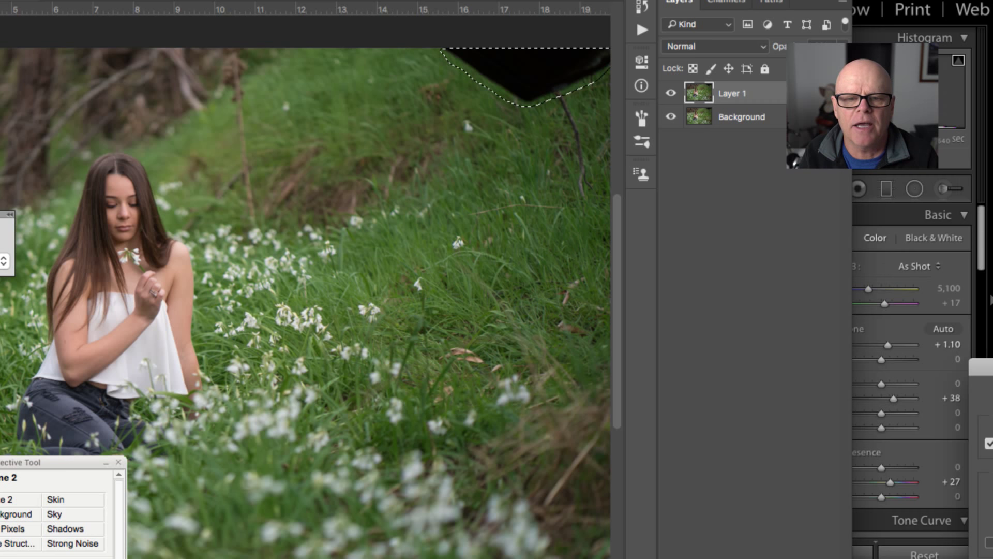
pyautogui.press('Return')
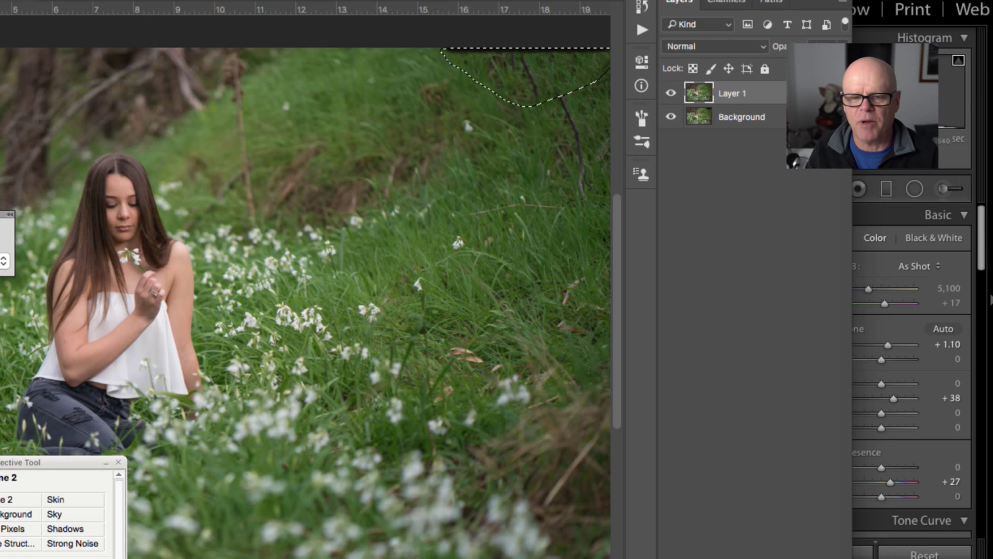
pyautogui.hotkey('ctrl', 'd')
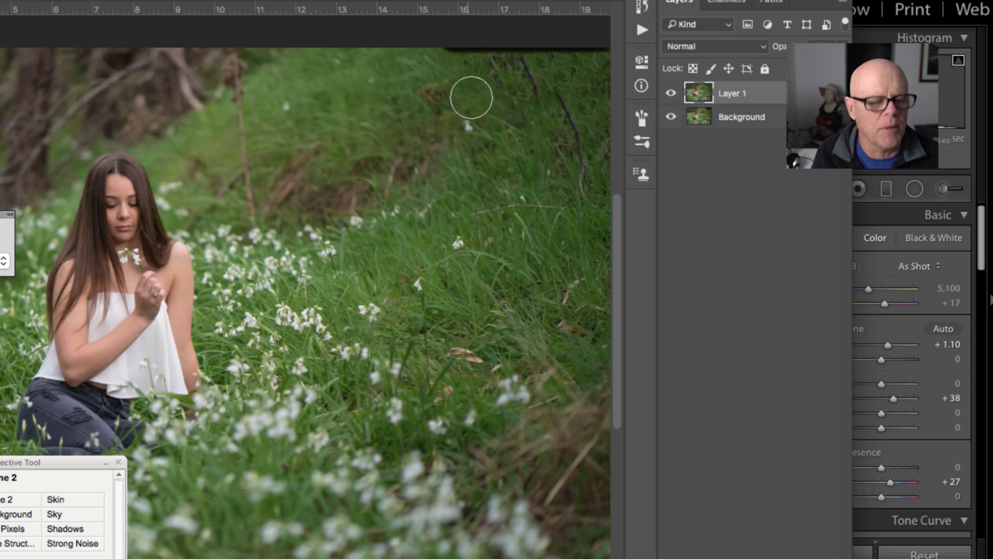
# - Clone nearby grass over the dark strip and the stray twig remnant left along the photo's upper-right edge
pyautogui.keyDown('alt'); pyautogui.click(469, 72); pyautogui.keyUp('alt')
pyautogui.moveTo(447, 51); pyautogui.dragTo(497, 49)
pyautogui.keyDown('alt'); pyautogui.click(471, 73); pyautogui.keyUp('alt')
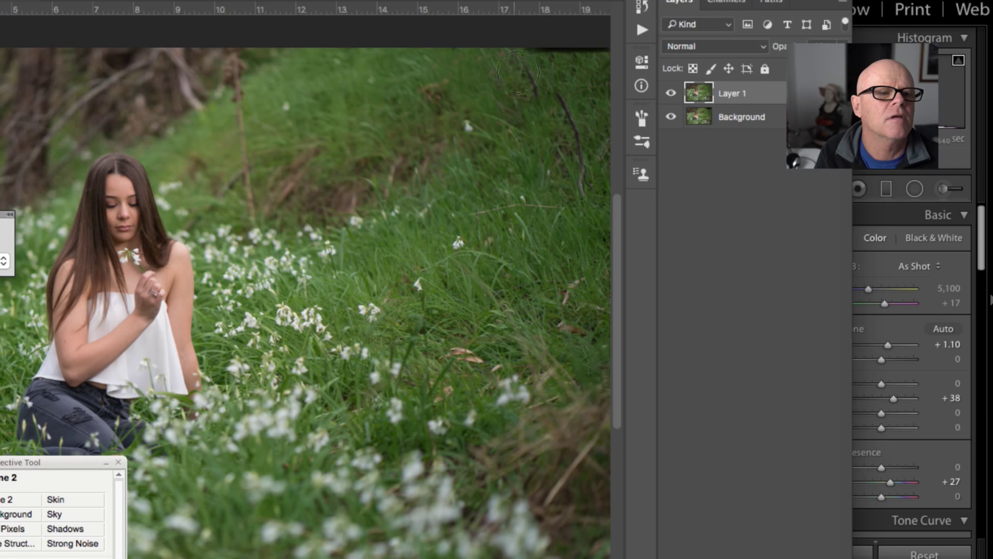
pyautogui.moveTo(504, 99)
pyautogui.mouseDown()
pyautogui.moveTo(528, 103)
pyautogui.moveTo(542, 73)
pyautogui.moveTo(566, 71)
pyautogui.moveTo(513, 82)
pyautogui.moveTo(587, 72)
pyautogui.moveTo(579, 76)
pyautogui.moveTo(592, 117)
pyautogui.moveTo(599, 76)
pyautogui.mouseUp()
pyautogui.keyDown('alt'); pyautogui.click(499, 70); pyautogui.keyUp('alt')
pyautogui.keyDown('alt'); pyautogui.click(592, 95); pyautogui.keyUp('alt')
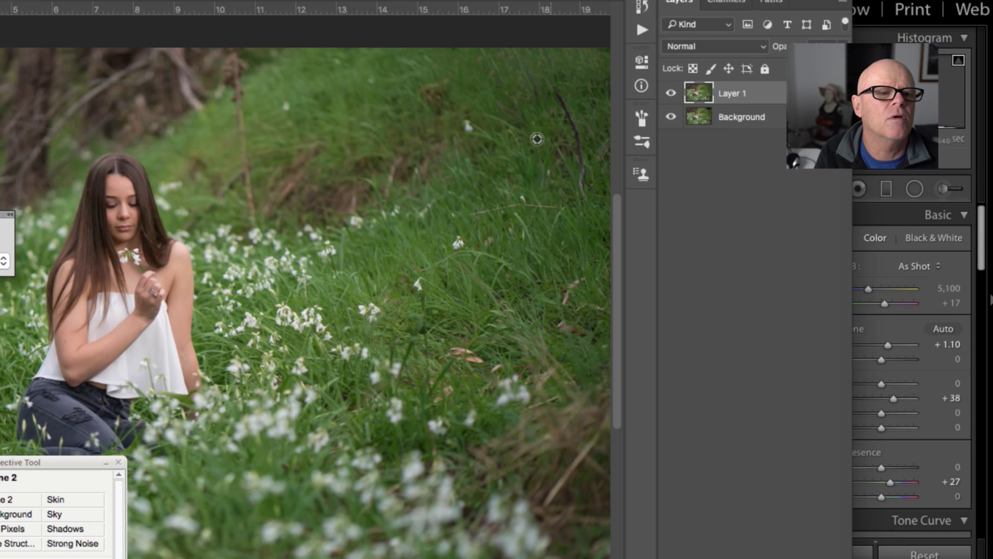
# - Clone grass over the remaining dark twig on the upper-right slope with a smaller brush
pyautogui.hotkey('ctrl', '-')
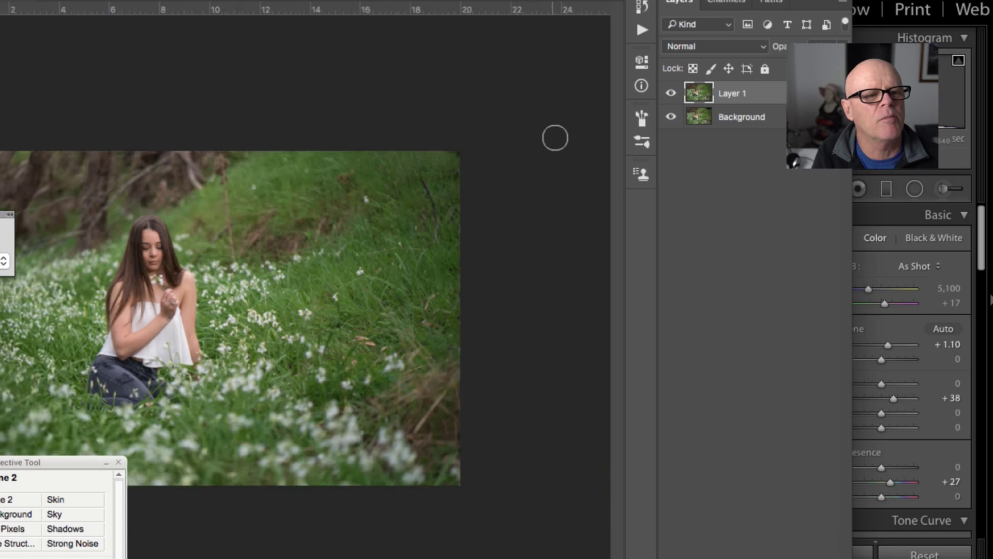
pyautogui.scroll(5, 532, 170)
pyautogui.scroll(-2, 526, 170)
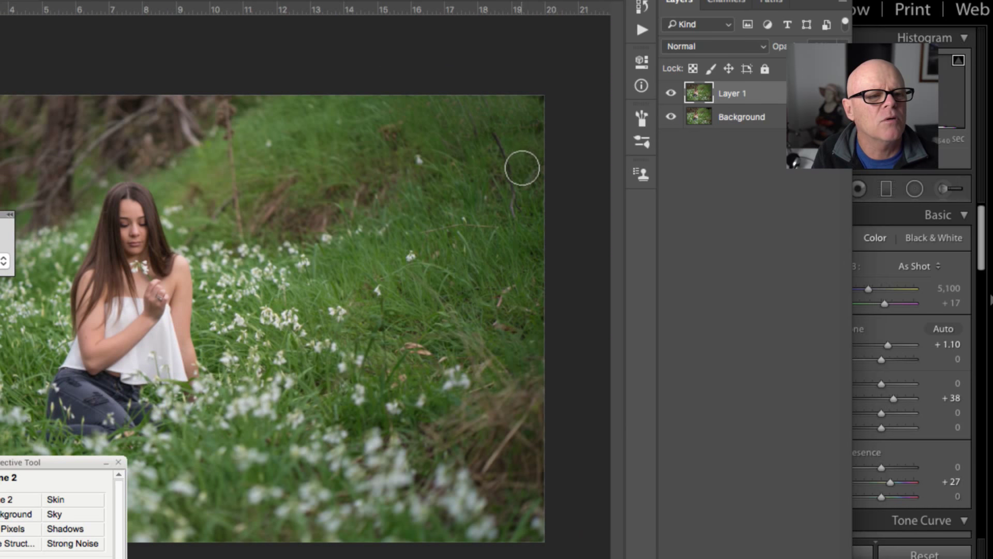
pyautogui.scroll(-1, 520, 168)
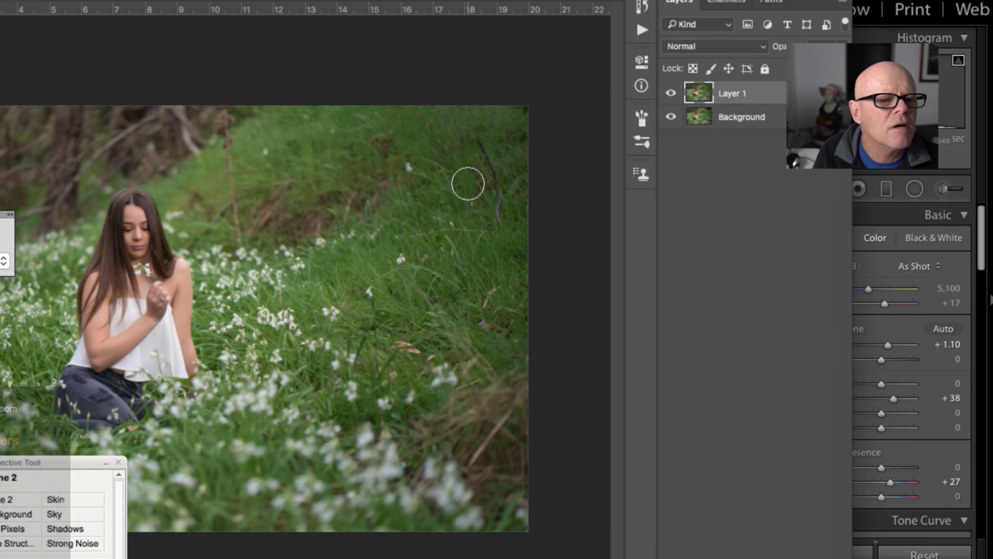
pyautogui.press('[')
pyautogui.press('[')
pyautogui.press('[')
pyautogui.press('[')
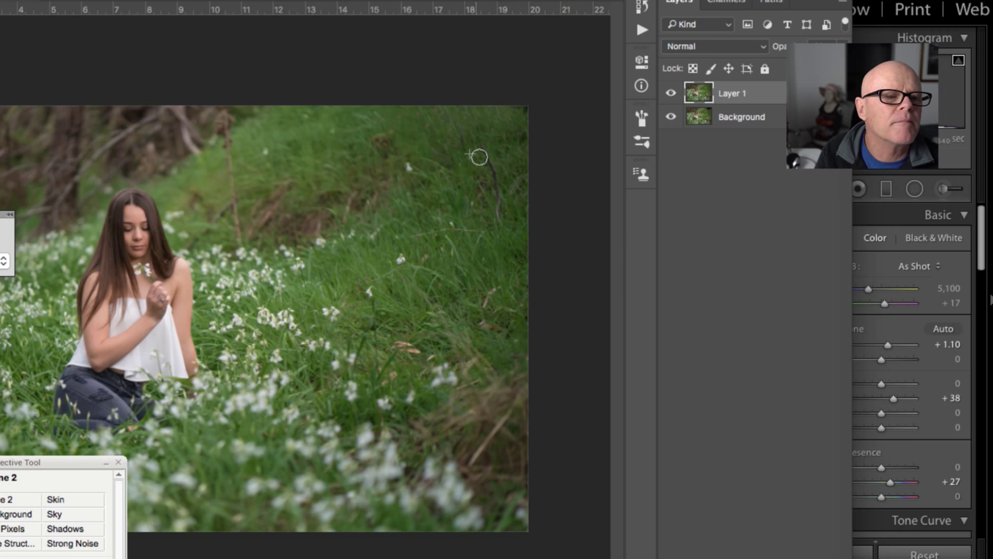
pyautogui.moveTo(479, 157); pyautogui.dragTo(499, 219)
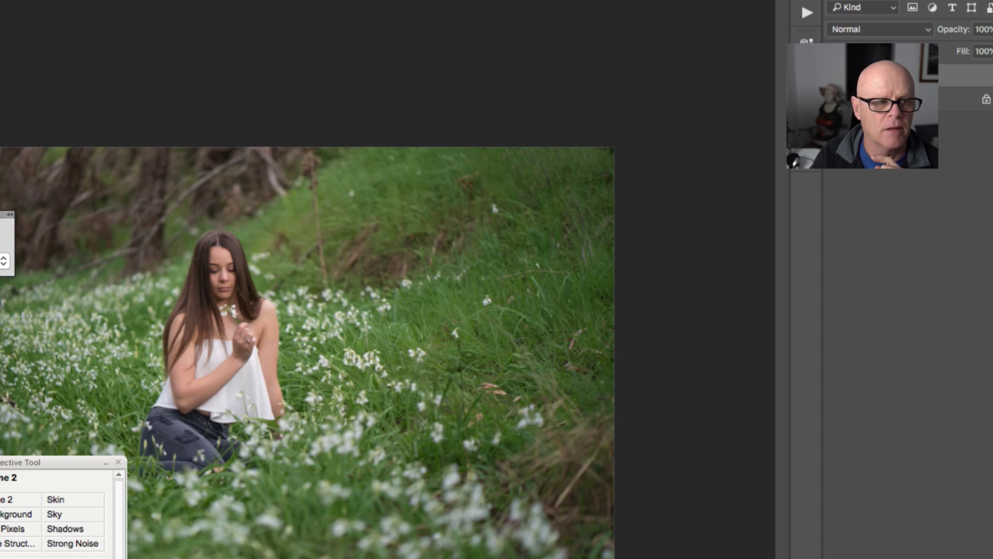
# - Add a Curves adjustment layer and brighten the tone sampled on the woman's face, with input 152 and output 162
pyautogui.press('super+m')
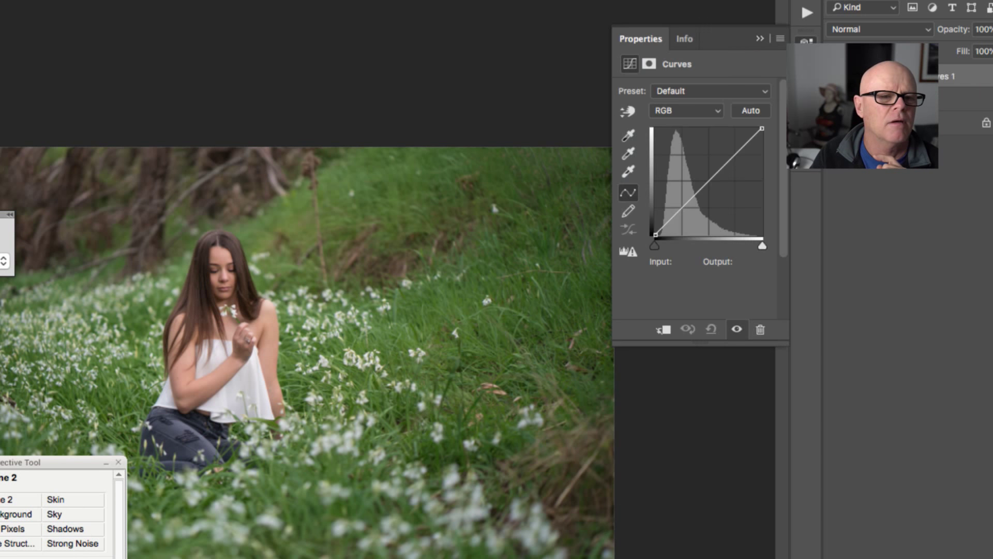
pyautogui.click(628, 111)
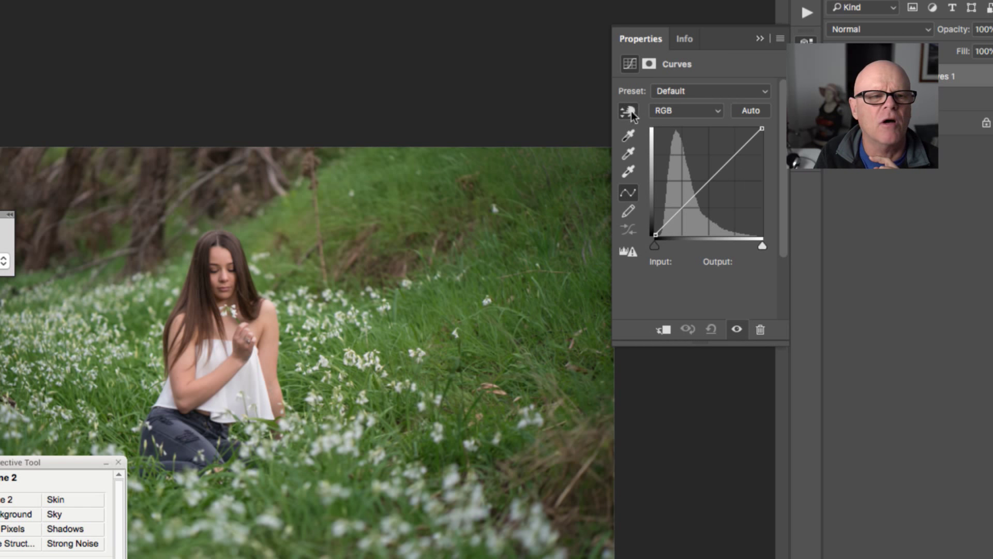
pyautogui.moveTo(220, 267)
pyautogui.mouseDown()
pyautogui.moveTo(226, 241)
pyautogui.moveTo(225, 251)
pyautogui.mouseUp()
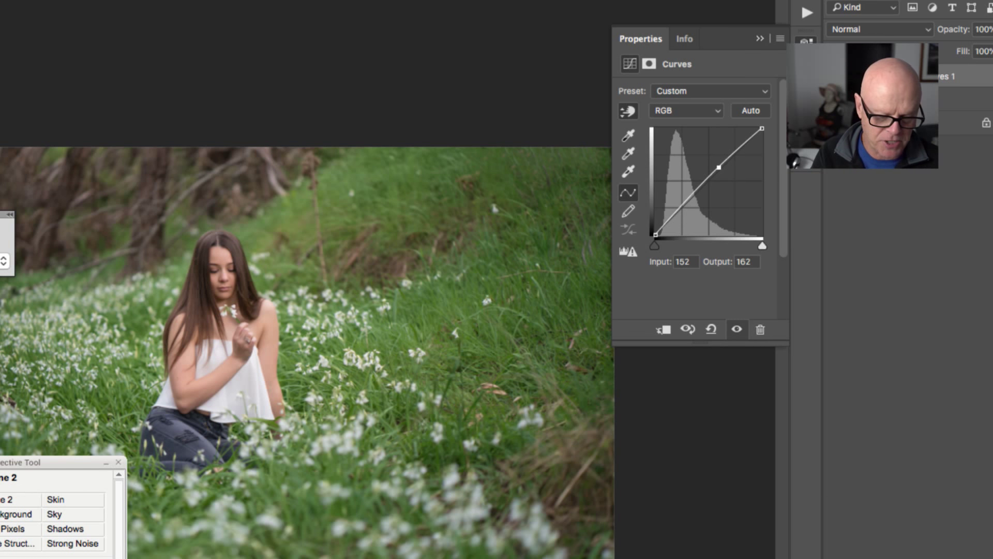
pyautogui.hotkey('ctrl', 'j')
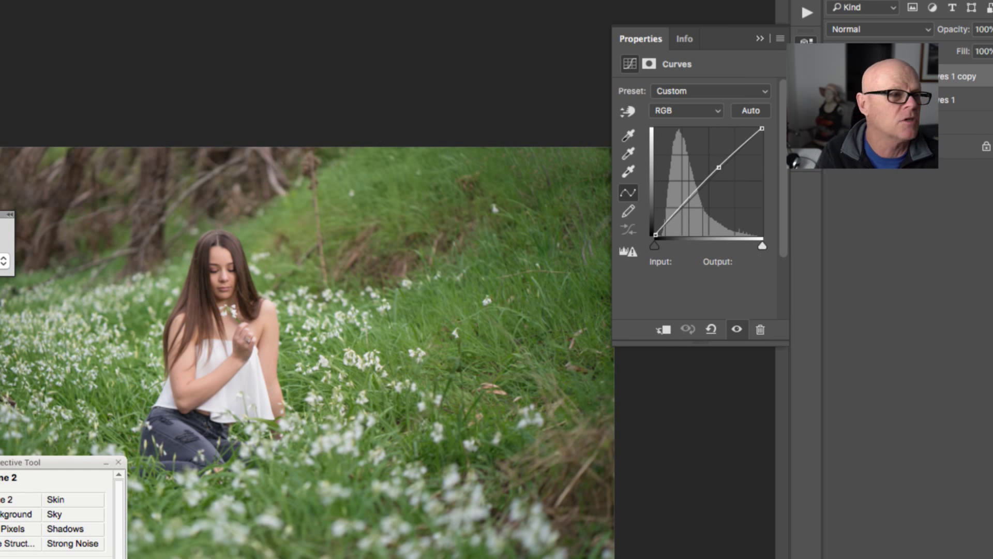
pyautogui.click(0, 0)
pyautogui.click(0, 0)
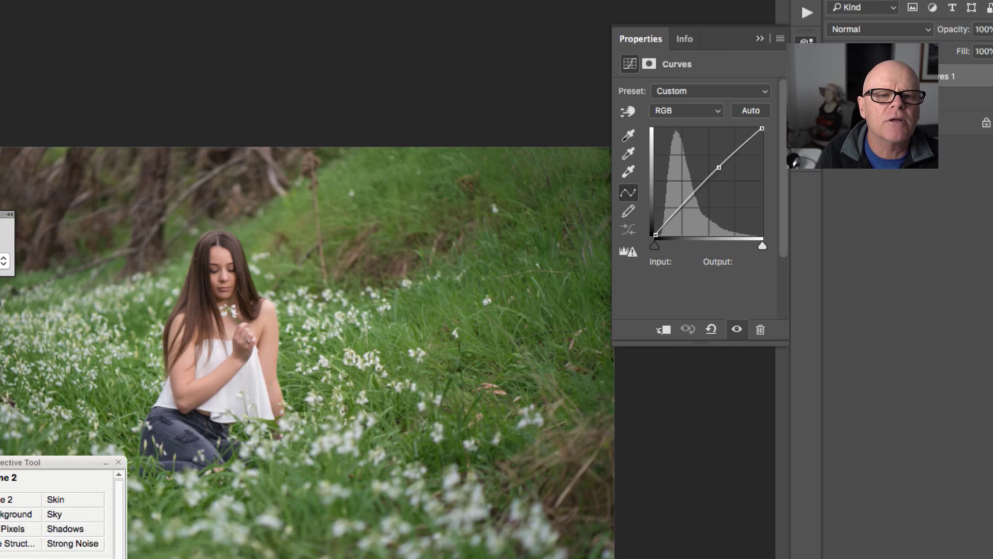
# - Select the layer mask of the Curves adjustment layer
pyautogui.click(905, 76)
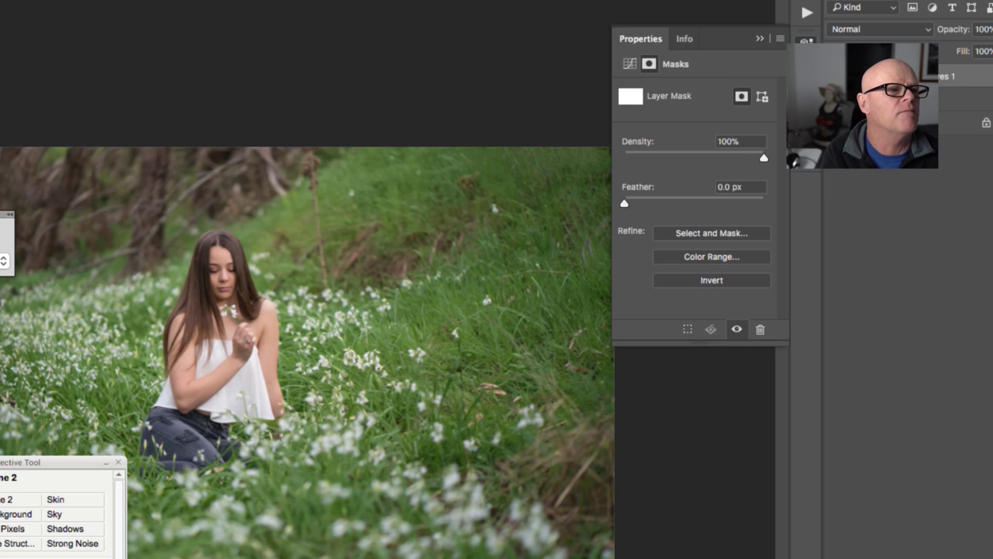
pyautogui.click(82, 0)
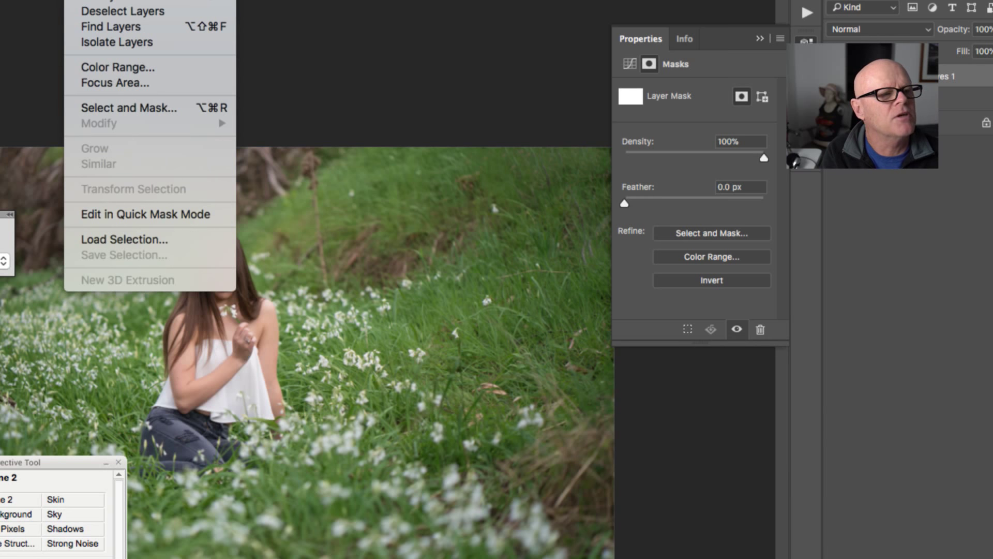
pyautogui.moveTo(132, 0)
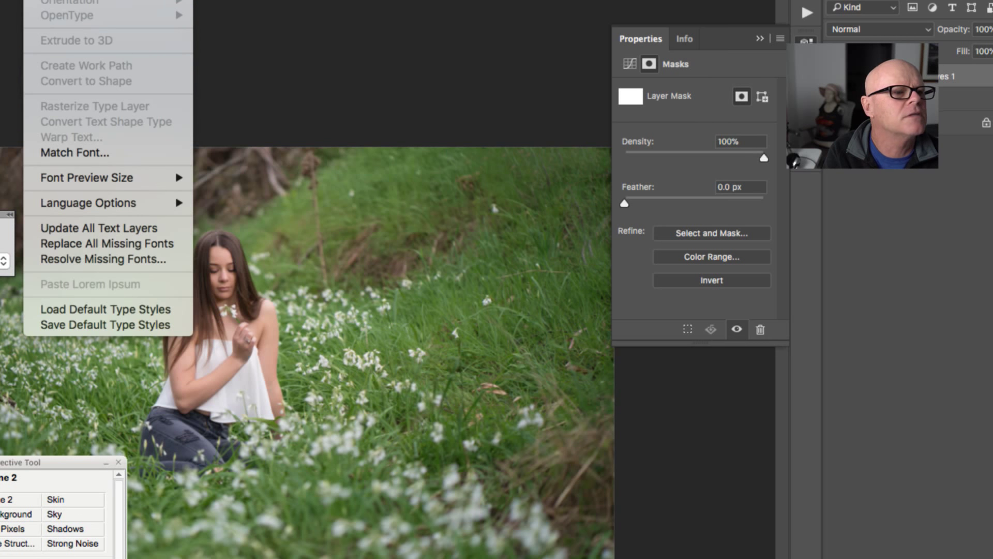
pyautogui.click(293, 29)
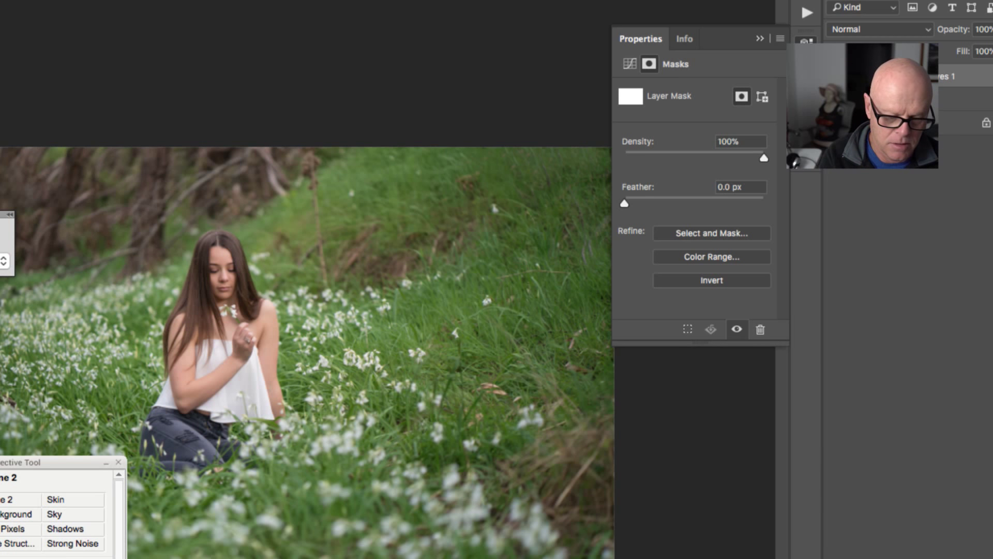
pyautogui.hotkey('ctrl', 'j')
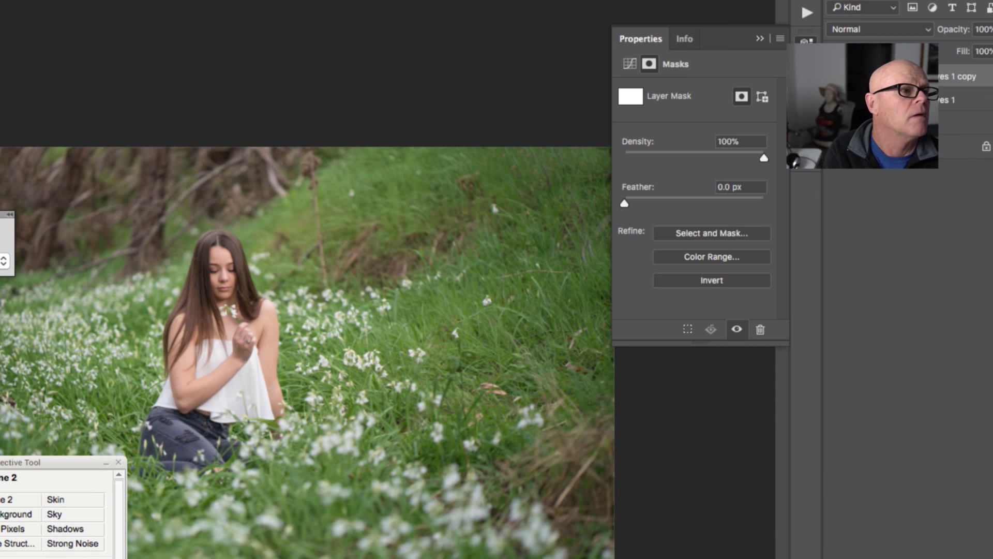
pyautogui.press('super+z')
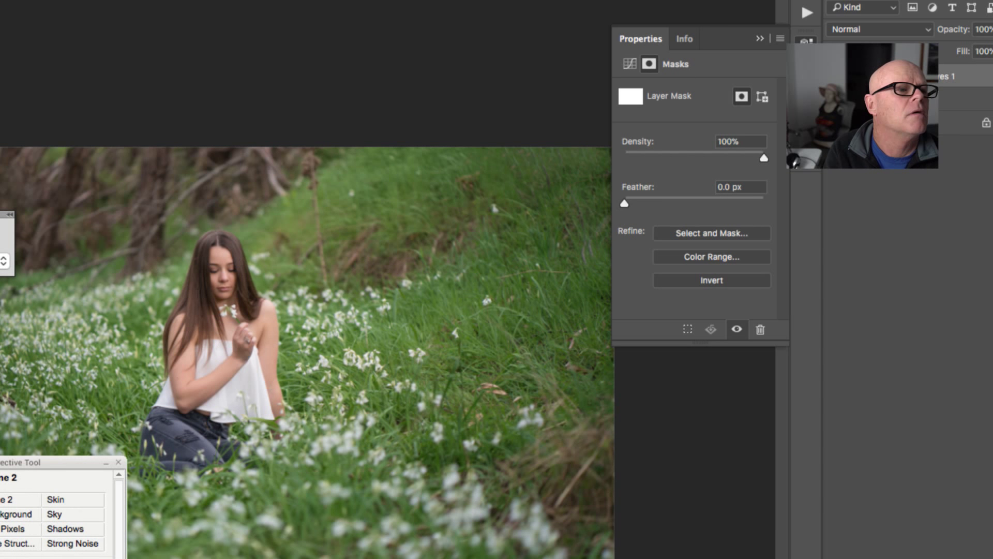
pyautogui.click(83, 0)
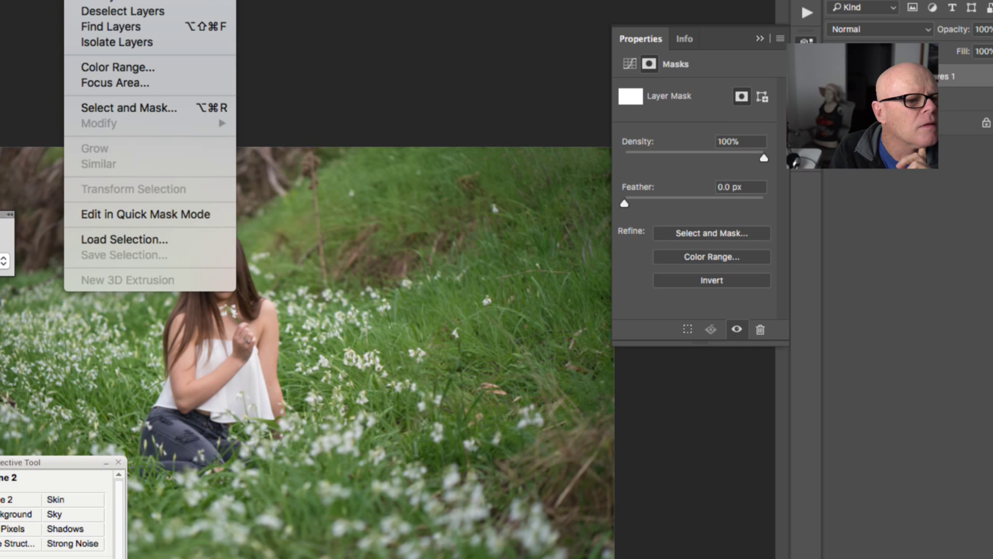
pyautogui.click(956, 88)
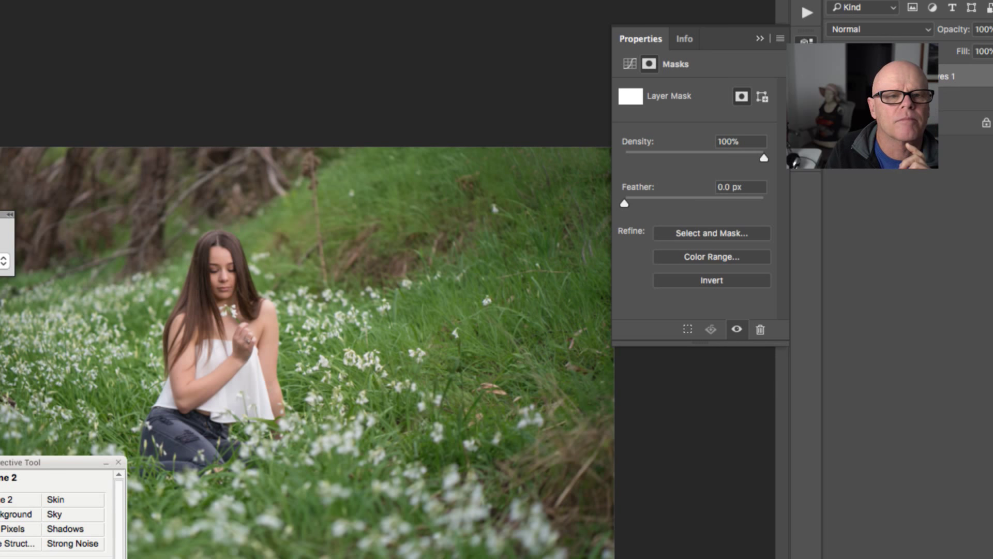
pyautogui.rightClick(908, 70)
pyautogui.press('Escape')
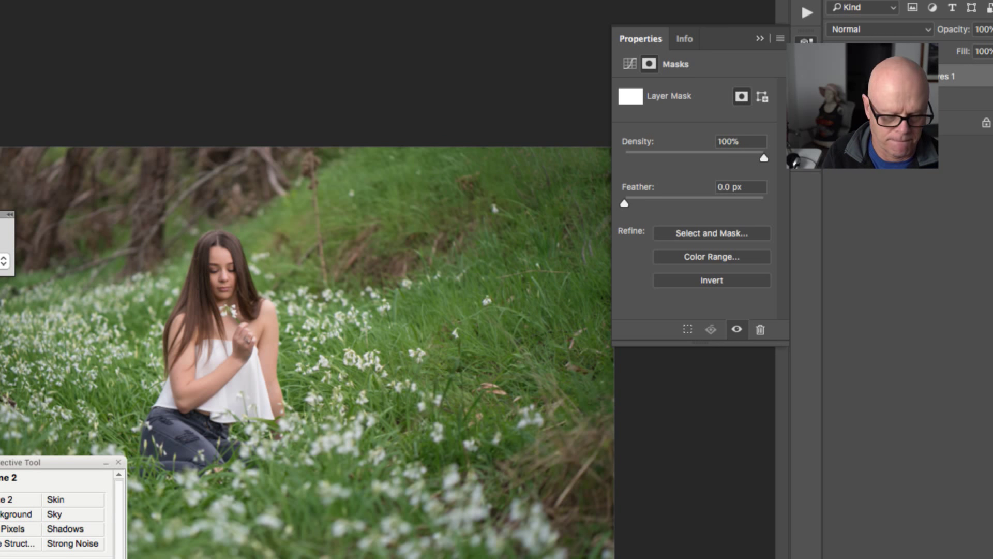
# - Invert the Curves layer mask to black and paint white on it over the woman's face
pyautogui.press('super+i')
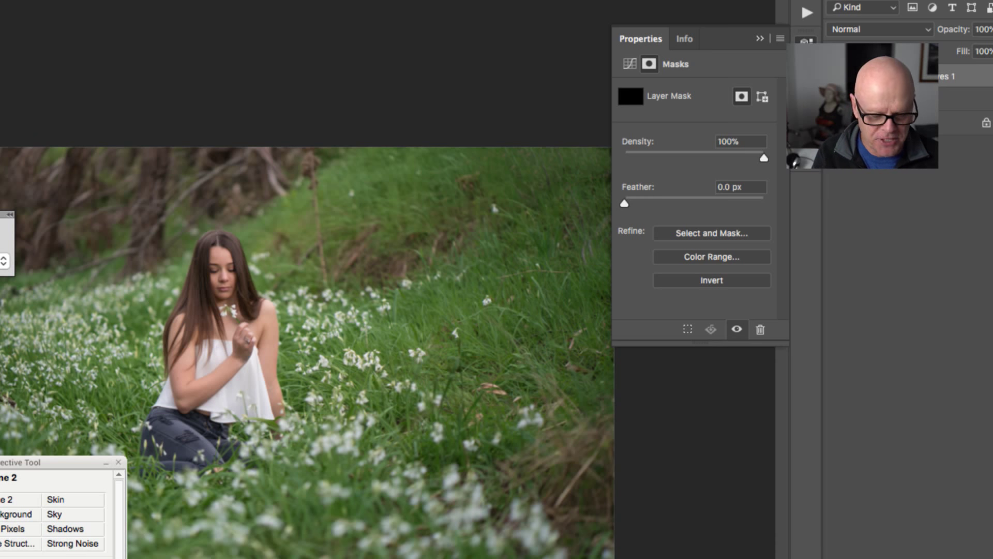
pyautogui.press('super+i')
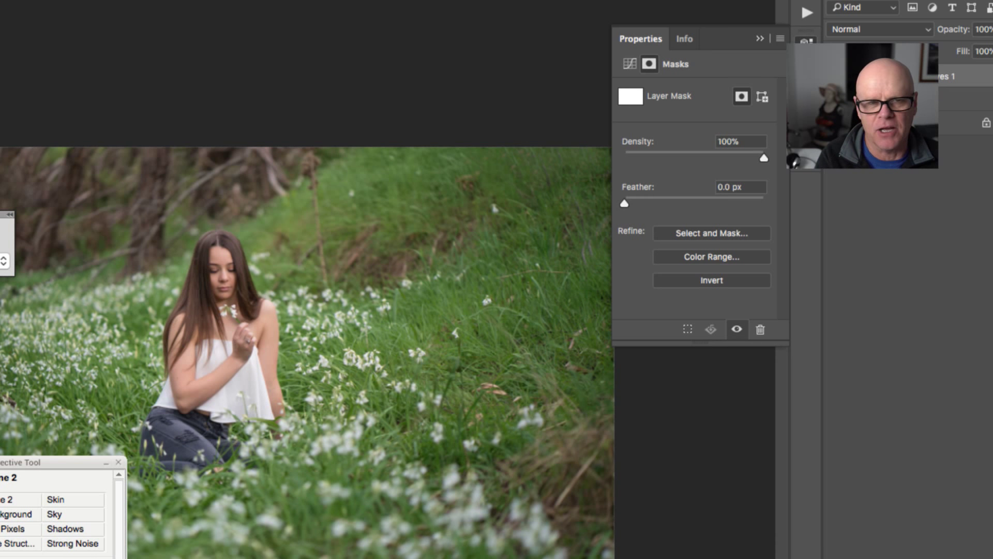
pyautogui.press('super+i')
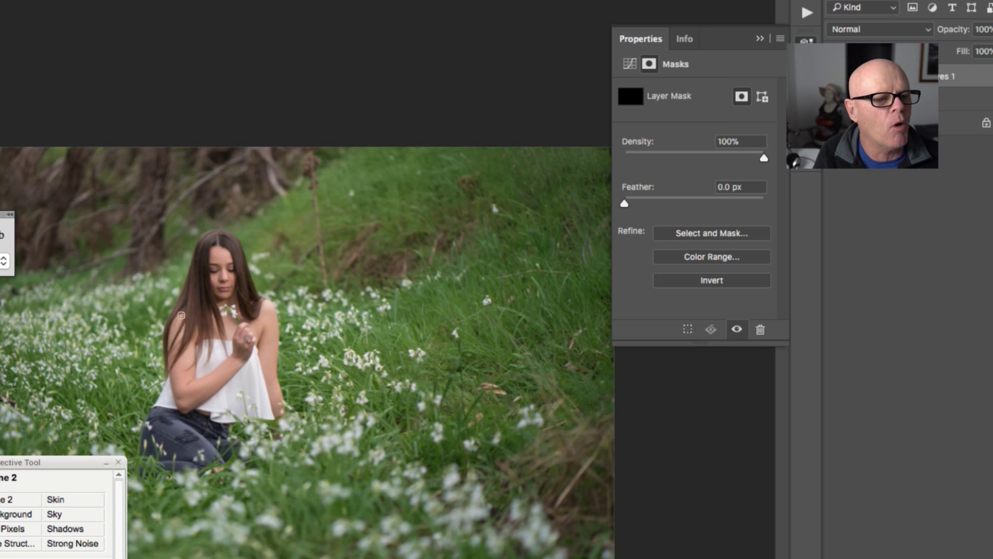
pyautogui.moveTo(223, 282)
pyautogui.mouseDown()
pyautogui.moveTo(222, 309)
pyautogui.moveTo(220, 284)
pyautogui.mouseUp()
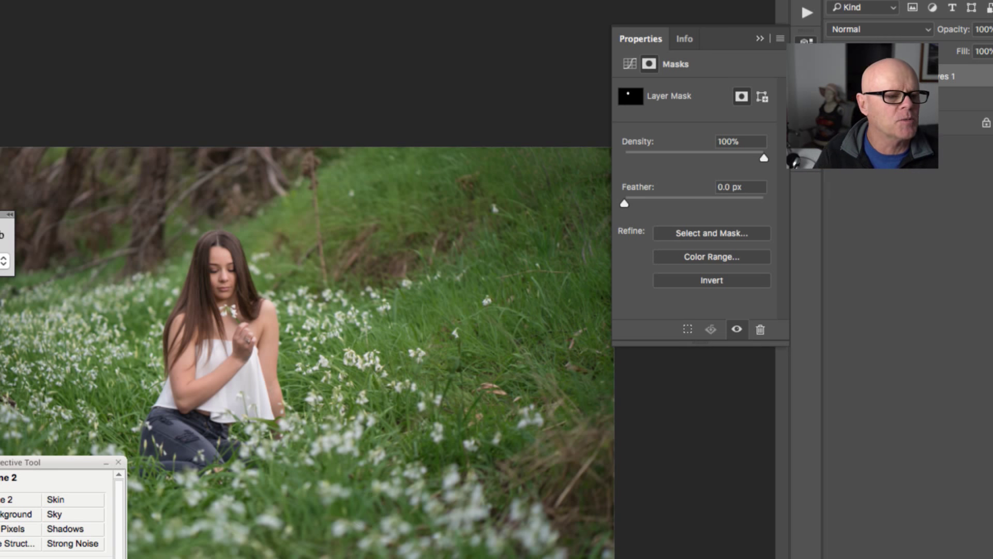
# - Stamp all visible layers into a new layer on top and try a small touch-up on the woman's forehead
pyautogui.press('z')
pyautogui.click(190, 385)
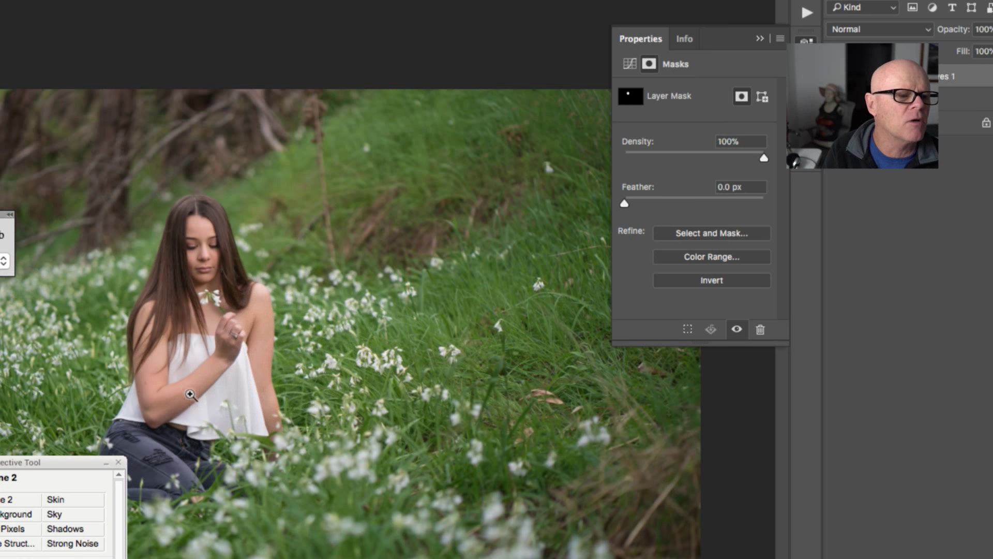
pyautogui.click(160, 403)
pyautogui.click(138, 408)
pyautogui.click(138, 408)
pyautogui.press('b')
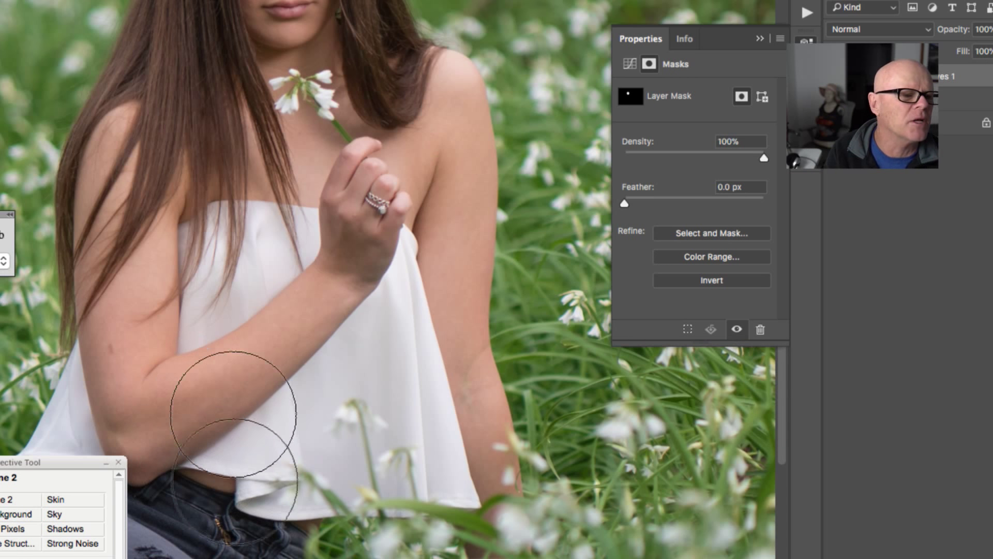
pyautogui.press('space')
pyautogui.moveTo(350, 284)
pyautogui.mouseDown()
pyautogui.moveTo(459, 472)
pyautogui.moveTo(437, 470)
pyautogui.moveTo(434, 495)
pyautogui.mouseUp()
pyautogui.moveTo(422, 446); pyautogui.dragTo(420, 483)
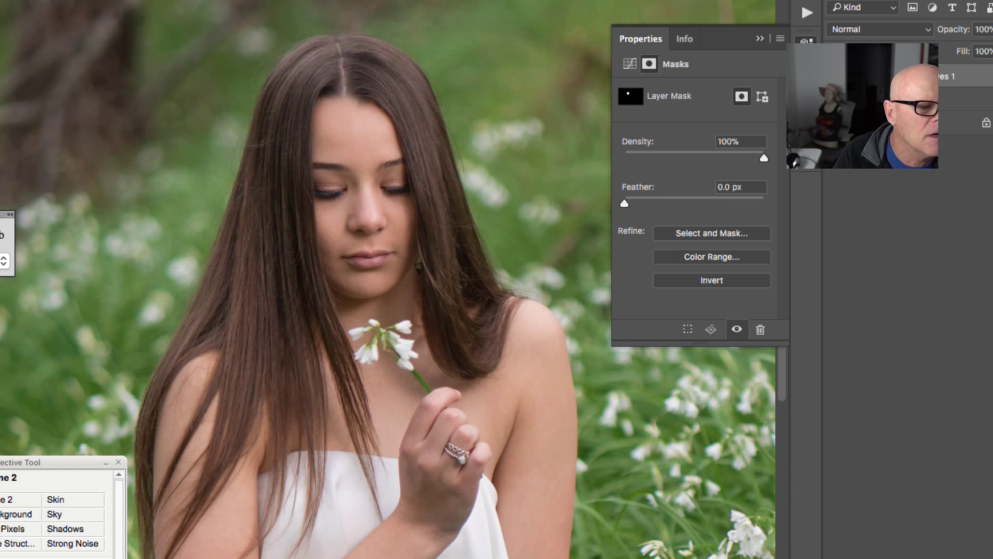
pyautogui.press('alt+shift+super+e')
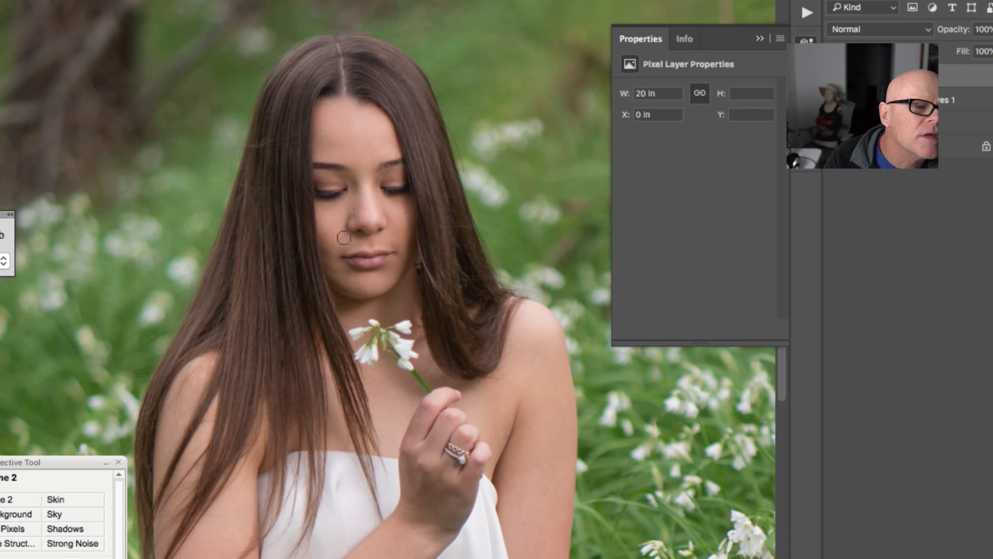
pyautogui.click(355, 151)
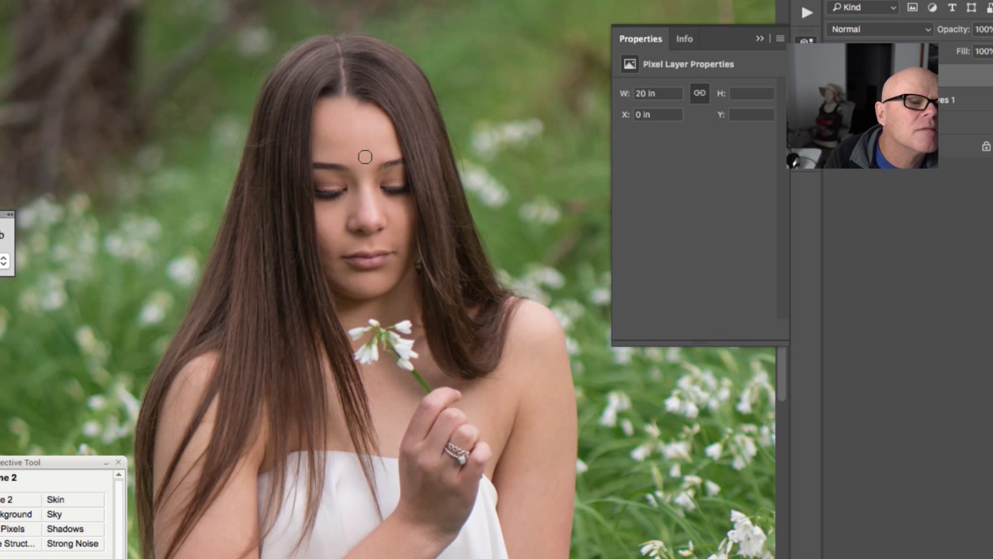
pyautogui.hotkey('ctrl', 'z')
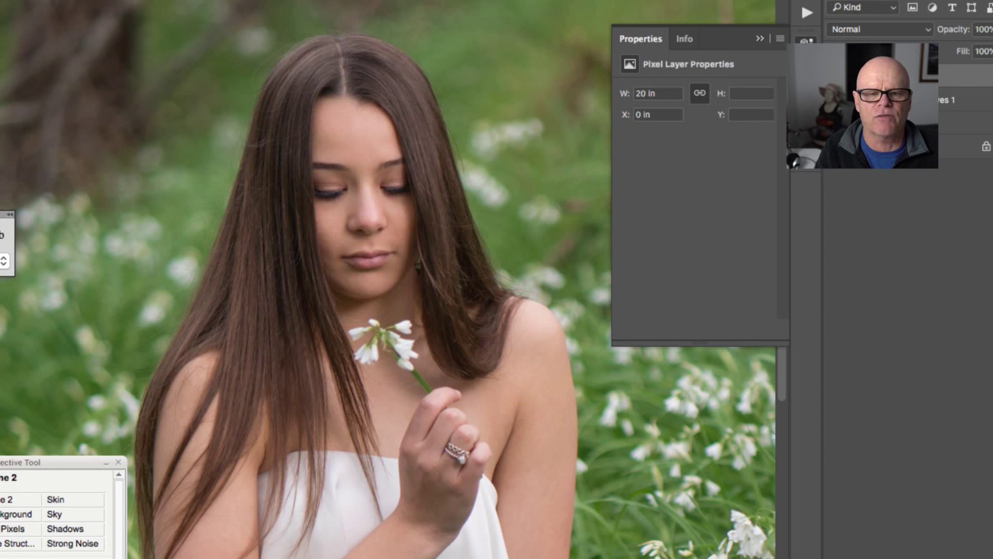
# - Merge all visible layers into a single Background layer and widen the image area beside the layer list
pyautogui.press('super+shift+e')
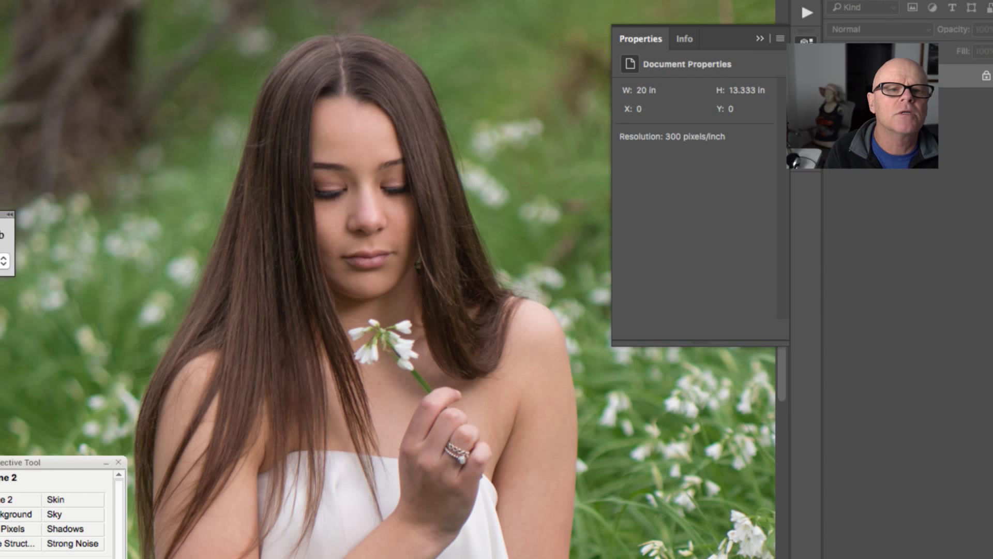
pyautogui.moveTo(823, 93); pyautogui.dragTo(858, 93)
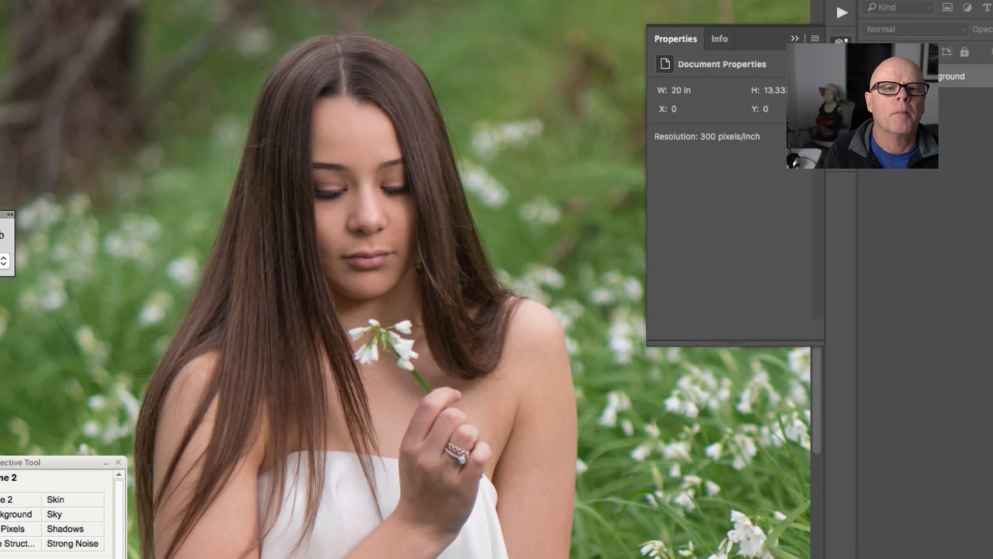
# - Show the list of recorded actions and collapse the steps of the port, sharpening and Freq sep actions
pyautogui.click(251, 0)
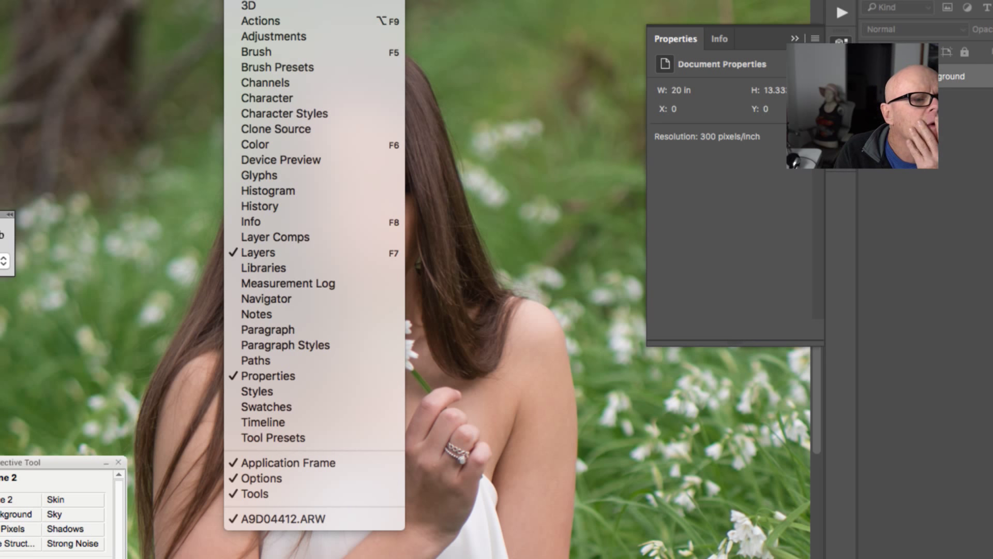
pyautogui.click(277, 20)
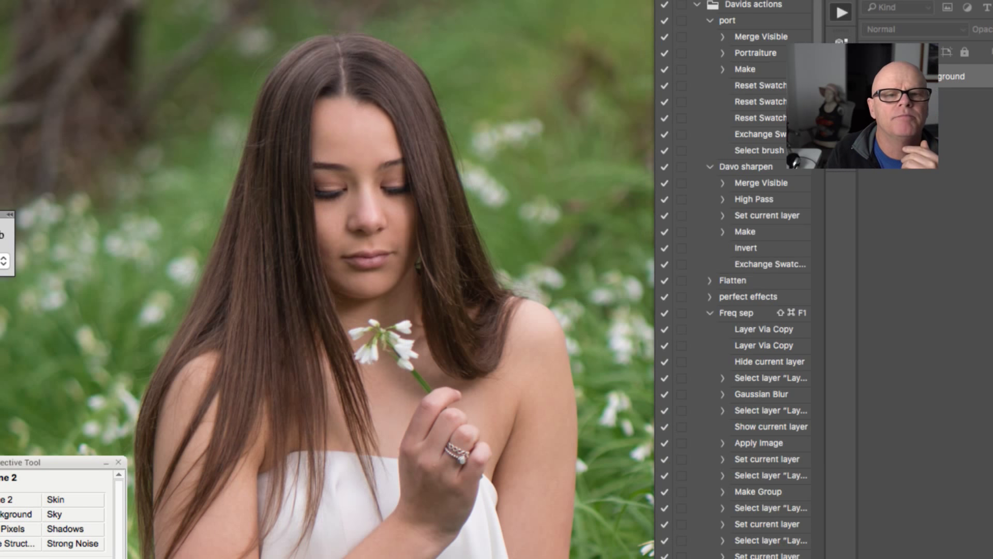
pyautogui.click(696, 5)
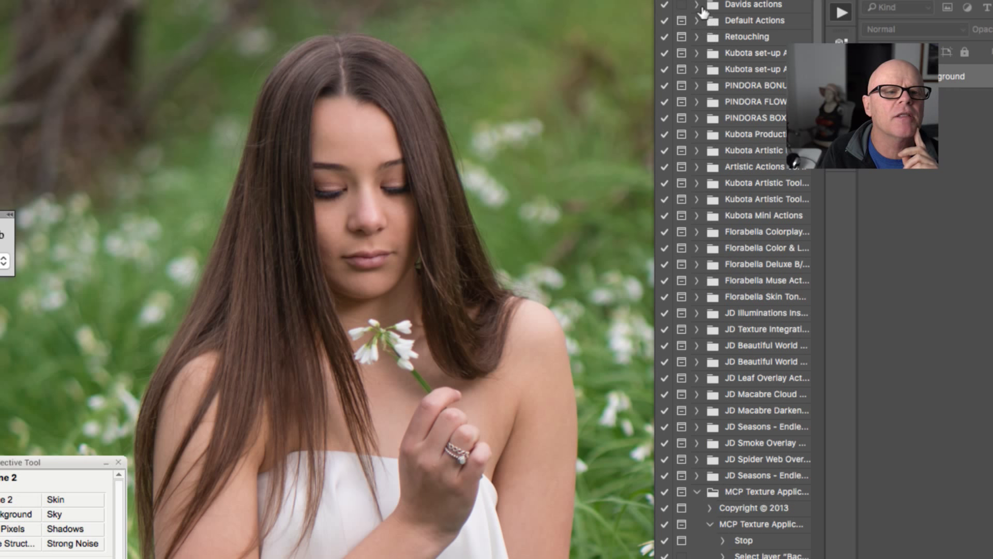
pyautogui.click(696, 5)
pyautogui.click(711, 20)
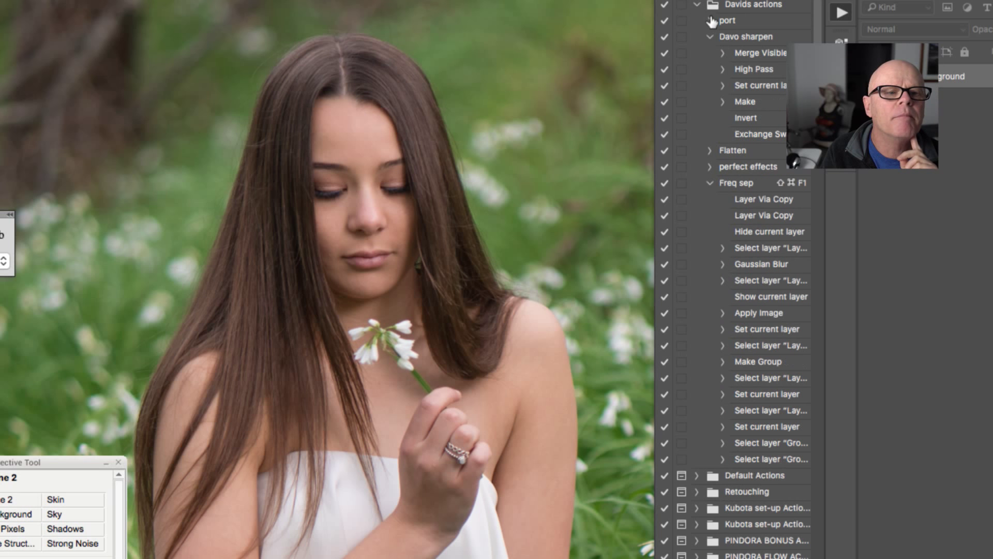
pyautogui.click(710, 20)
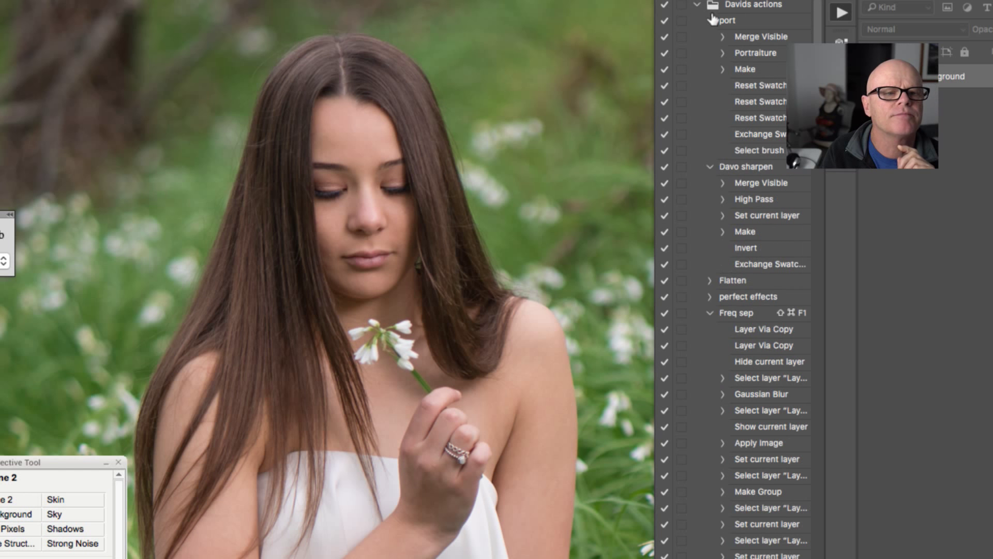
pyautogui.click(711, 21)
pyautogui.click(711, 36)
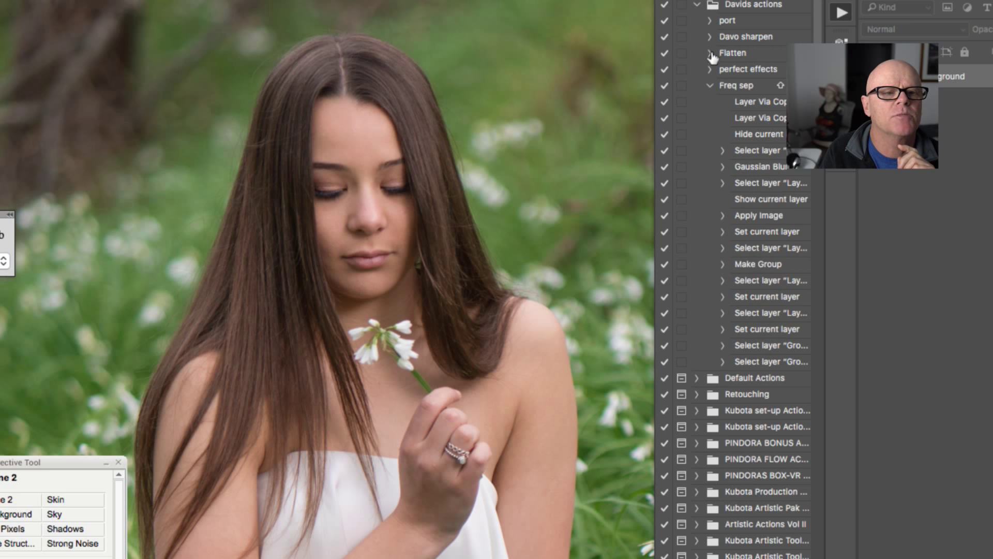
pyautogui.click(710, 85)
# - Run the Freq sep action on the merged photo, hide the action list and select the blur layer
pyautogui.click(740, 87)
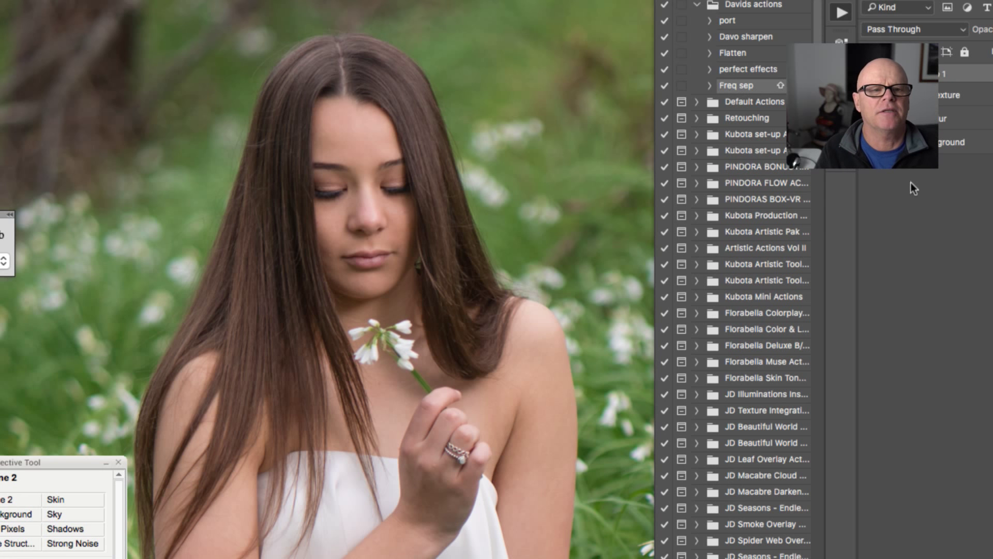
pyautogui.click(842, 13)
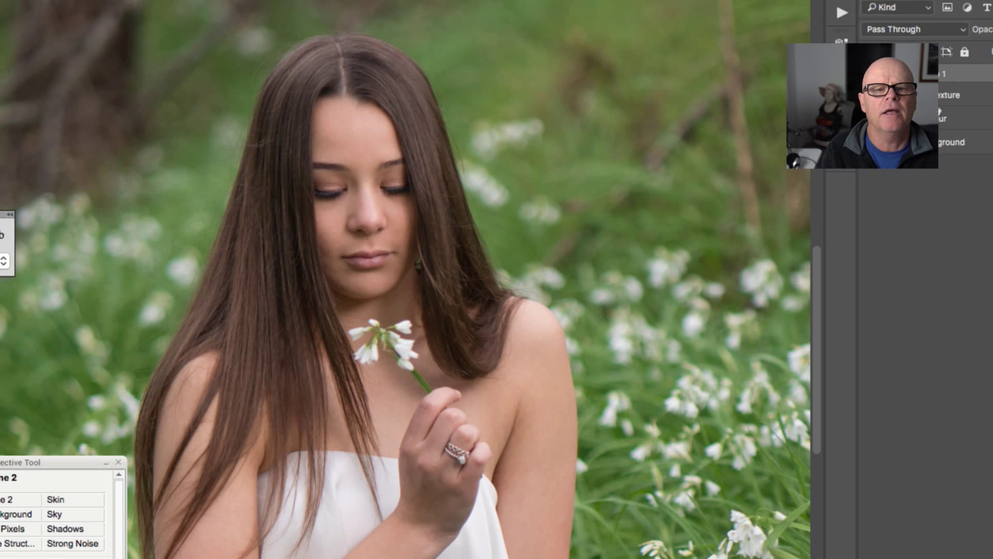
pyautogui.click(951, 118)
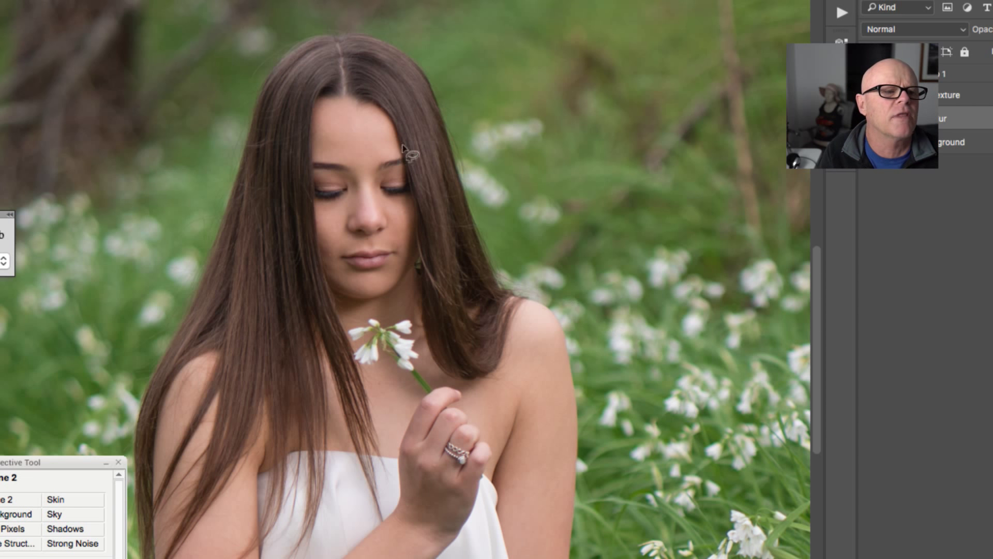
# - Select the woman's forehead with the Lasso, soften it with a Gaussian Blur on the blur layer, and deselect
pyautogui.moveTo(383, 124)
pyautogui.mouseDown()
pyautogui.moveTo(347, 94)
pyautogui.moveTo(322, 106)
pyautogui.moveTo(319, 147)
pyautogui.moveTo(356, 152)
pyautogui.mouseUp()
pyautogui.moveTo(385, 147); pyautogui.dragTo(392, 136)
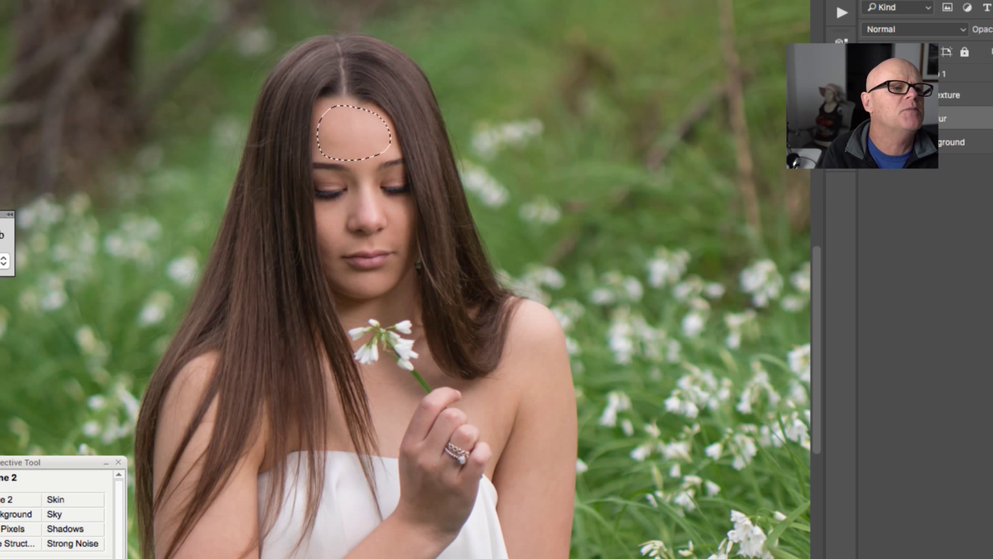
pyautogui.click(133, 0)
pyautogui.moveTo(186, 97)
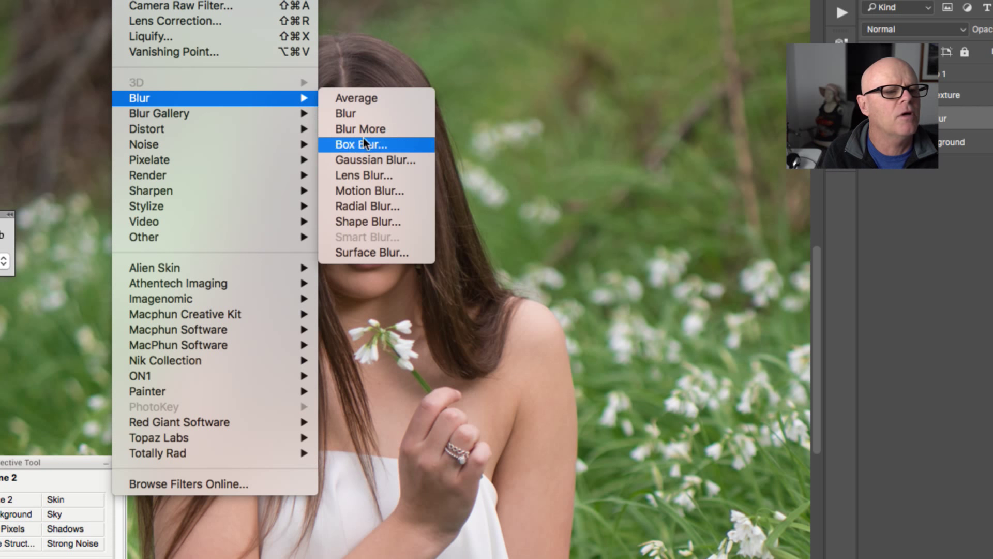
pyautogui.click(370, 160)
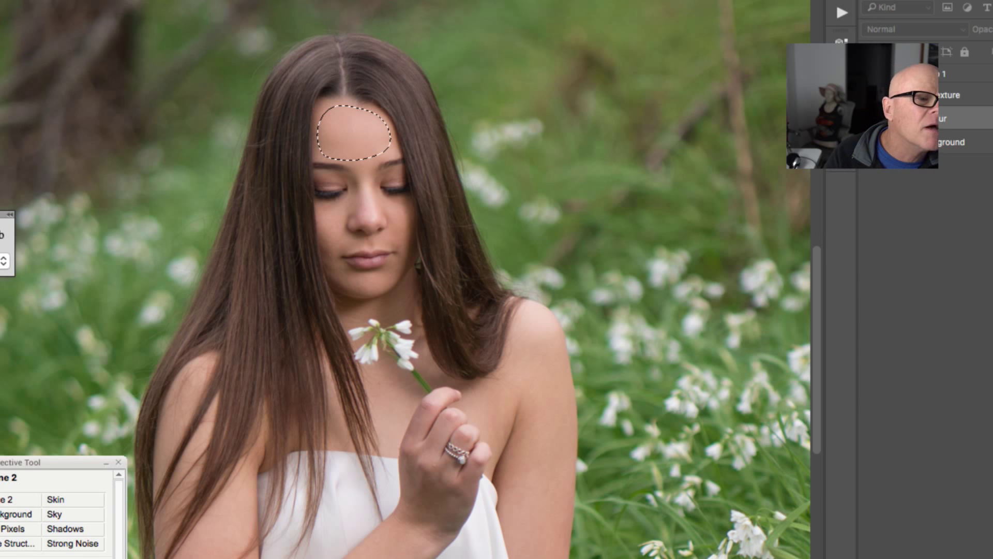
pyautogui.press('Return')
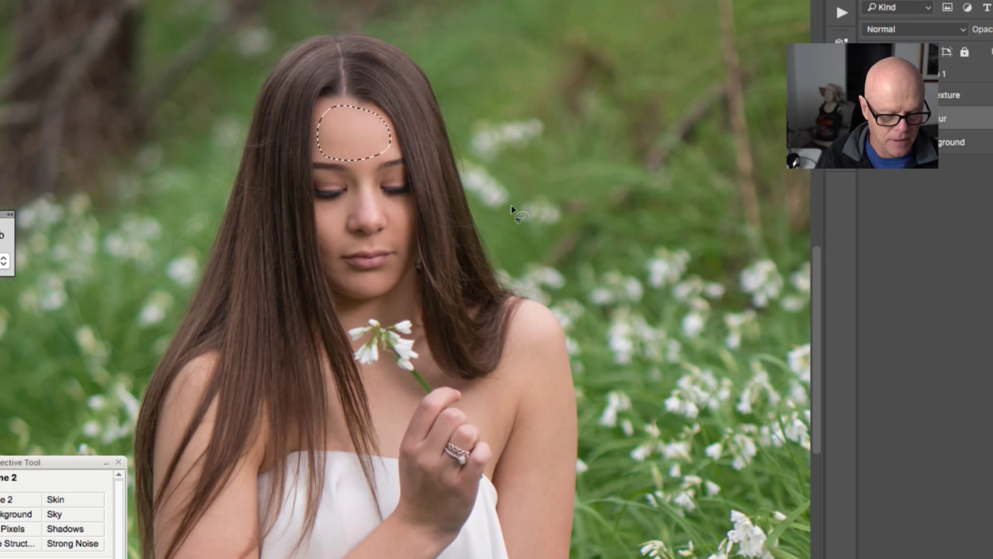
pyautogui.hotkey('ctrl', 'd')
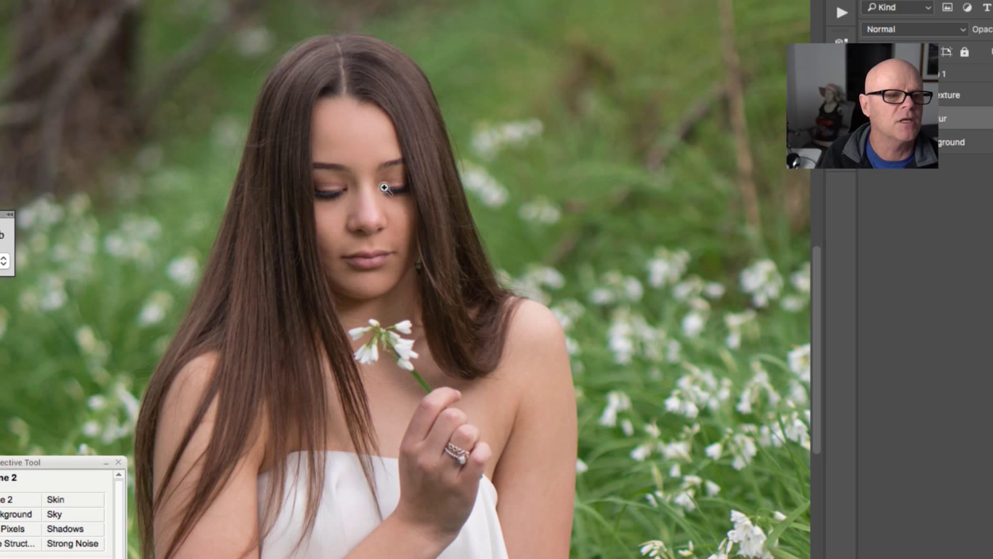
# - Lasso the bridge of the nose and reapply the last Gaussian Blur to it
pyautogui.keyDown('super'); pyautogui.click(388, 211); pyautogui.keyUp('super')
pyautogui.keyDown('super'); pyautogui.click(389, 213); pyautogui.keyUp('super')
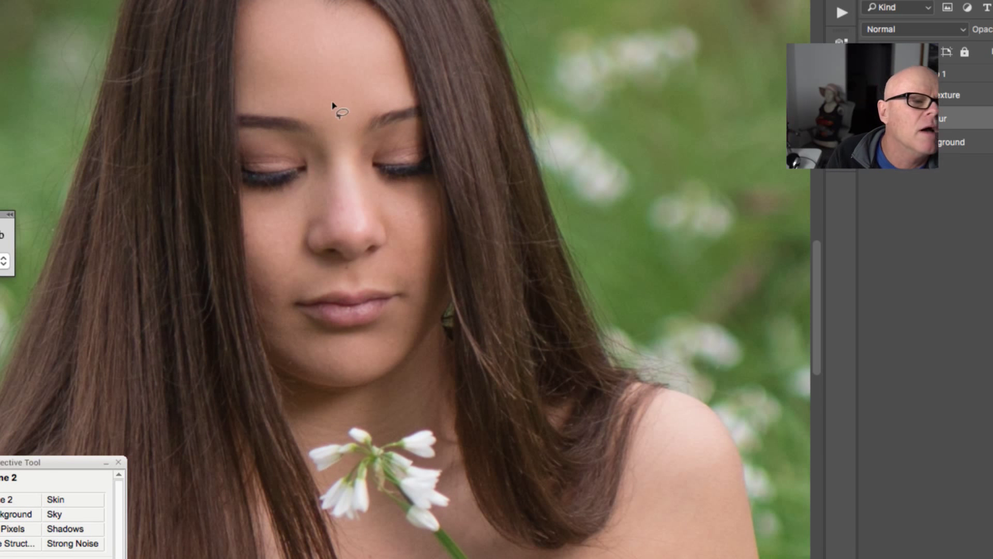
pyautogui.moveTo(332, 143)
pyautogui.mouseDown()
pyautogui.moveTo(324, 209)
pyautogui.moveTo(336, 225)
pyautogui.moveTo(370, 224)
pyautogui.moveTo(343, 104)
pyautogui.mouseUp()
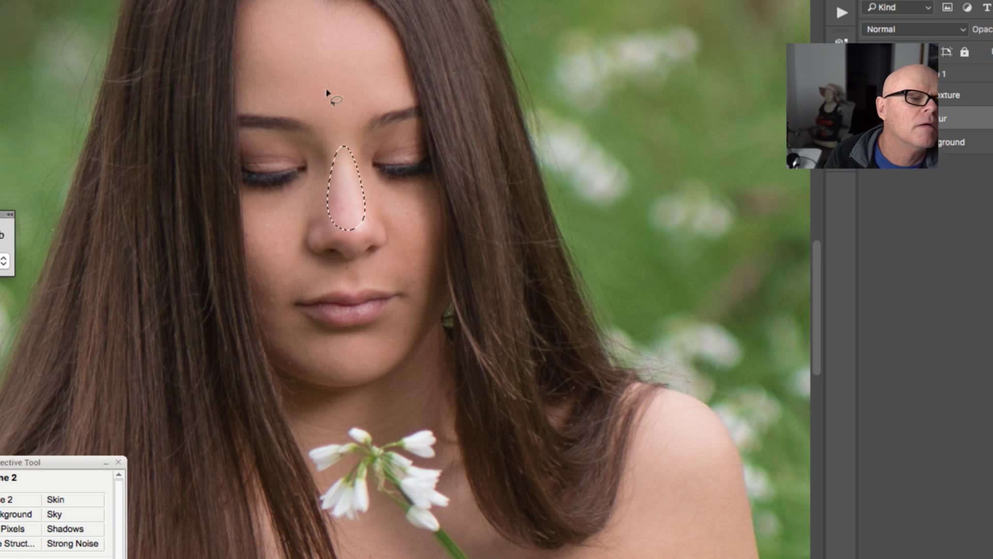
pyautogui.click(85, 0)
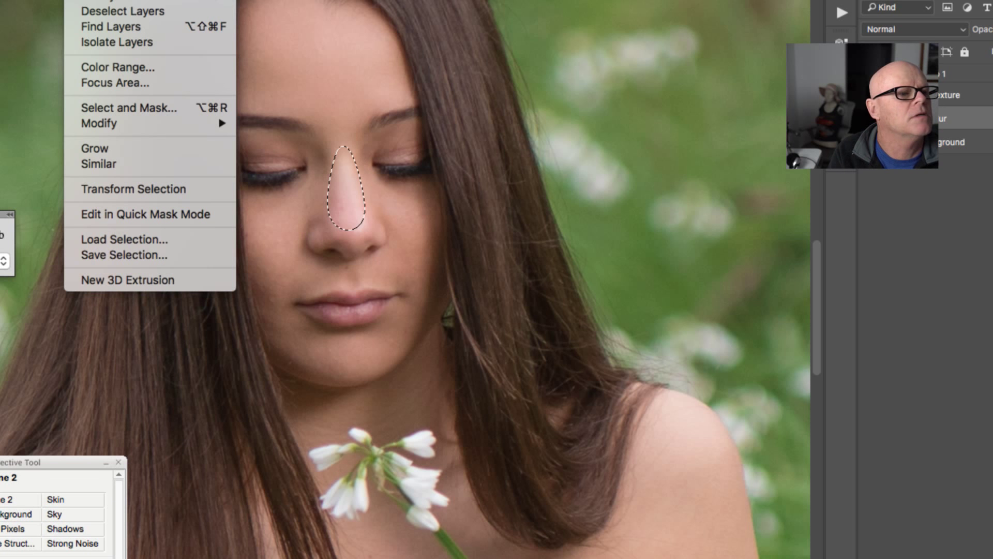
pyautogui.click(129, 0)
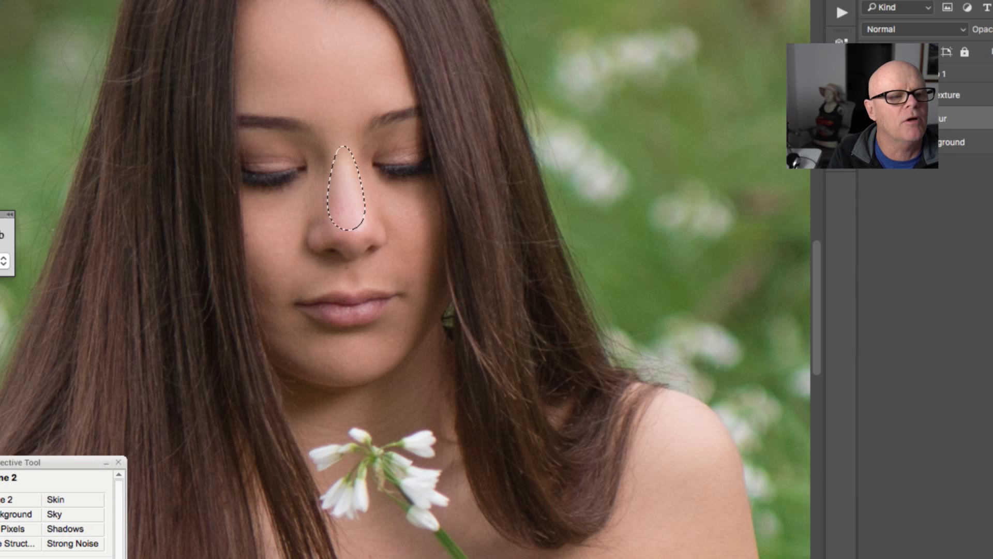
# - Lasso each cheek in turn, from below the eye to beside the mouth, and repeat the last blur on each
pyautogui.moveTo(292, 227)
pyautogui.mouseDown()
pyautogui.moveTo(309, 175)
pyautogui.moveTo(247, 193)
pyautogui.mouseUp()
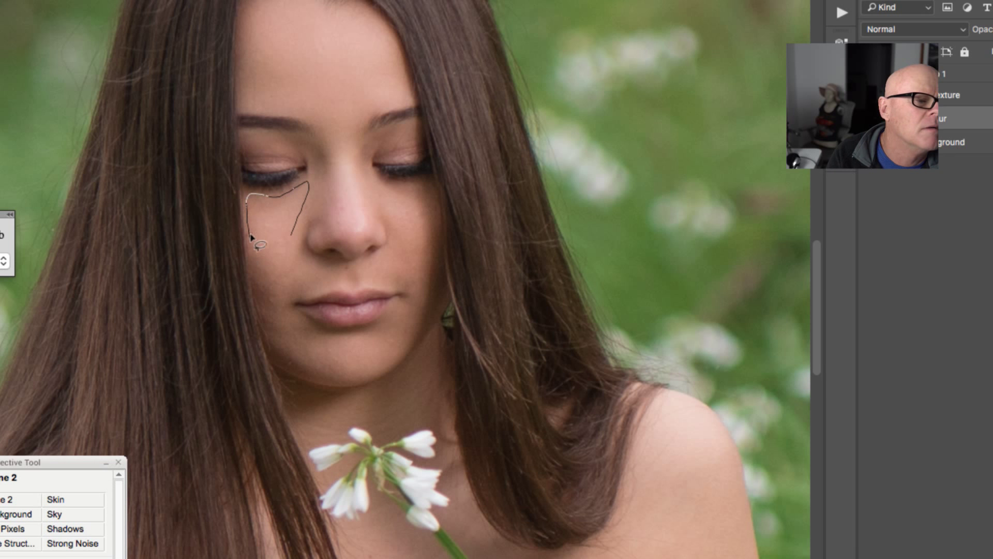
pyautogui.moveTo(251, 237)
pyautogui.mouseDown()
pyautogui.moveTo(266, 307)
pyautogui.moveTo(312, 366)
pyautogui.moveTo(323, 358)
pyautogui.moveTo(320, 337)
pyautogui.moveTo(292, 282)
pyautogui.moveTo(296, 297)
pyautogui.moveTo(323, 280)
pyautogui.moveTo(297, 220)
pyautogui.mouseUp()
pyautogui.click(128, 0)
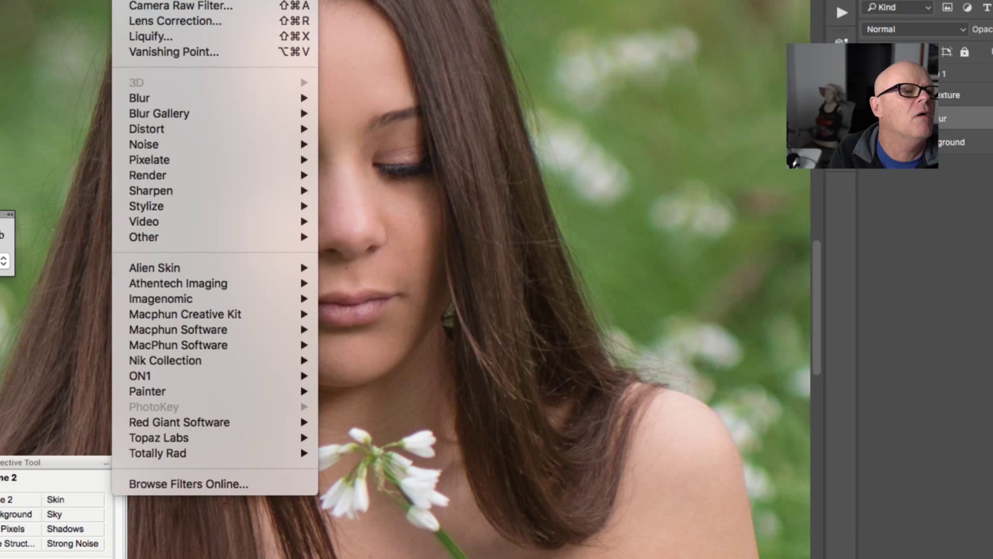
pyautogui.click(150, 0)
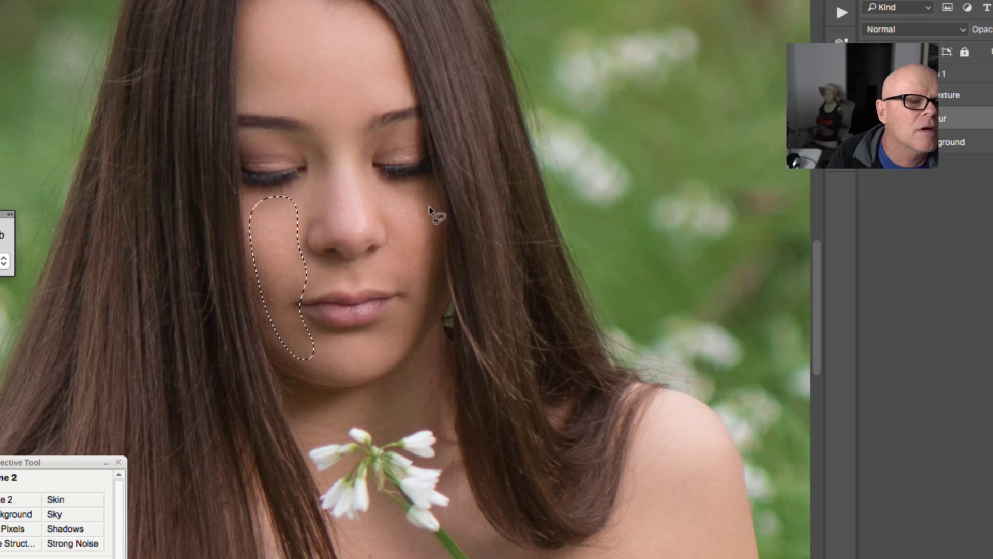
pyautogui.moveTo(432, 211)
pyautogui.mouseDown()
pyautogui.moveTo(421, 178)
pyautogui.moveTo(381, 172)
pyautogui.mouseUp()
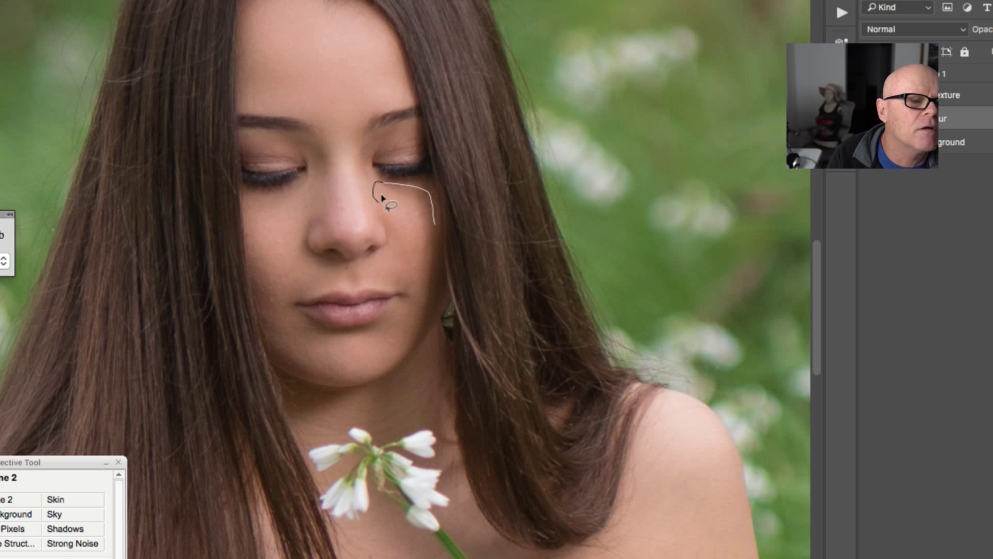
pyautogui.moveTo(407, 285)
pyautogui.mouseDown()
pyautogui.moveTo(450, 290)
pyautogui.moveTo(455, 186)
pyautogui.mouseUp()
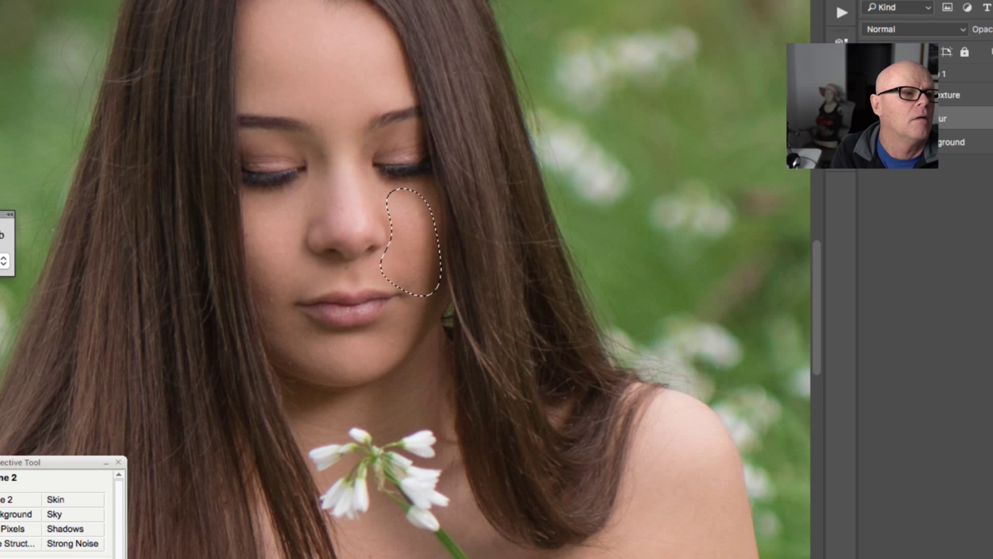
pyautogui.click(133, 0)
pyautogui.press('Escape')
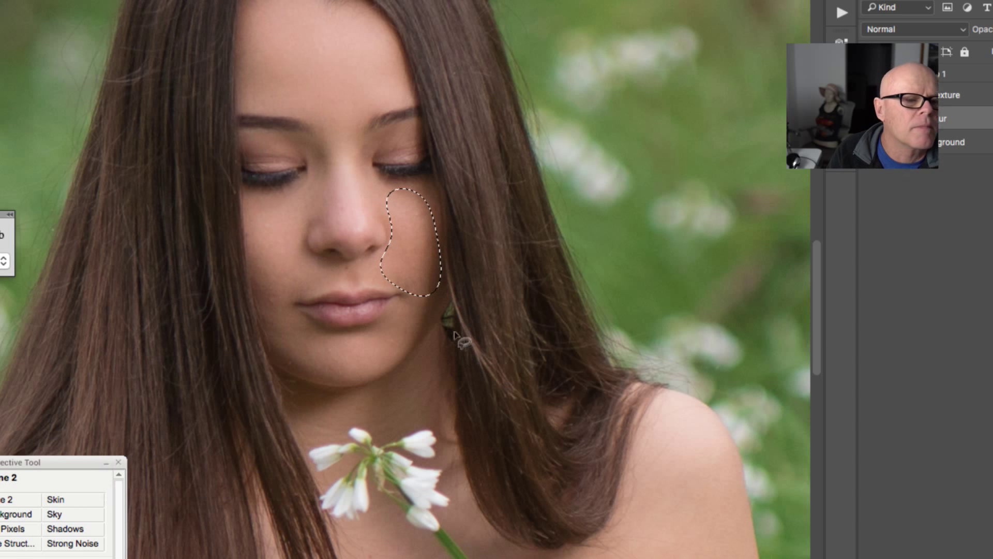
# - Lasso the chin and the neck beneath the jaw in turn, repeat the last blur on each, and deselect
pyautogui.moveTo(417, 337)
pyautogui.mouseDown()
pyautogui.moveTo(433, 303)
pyautogui.moveTo(285, 341)
pyautogui.moveTo(351, 382)
pyautogui.moveTo(422, 335)
pyautogui.mouseUp()
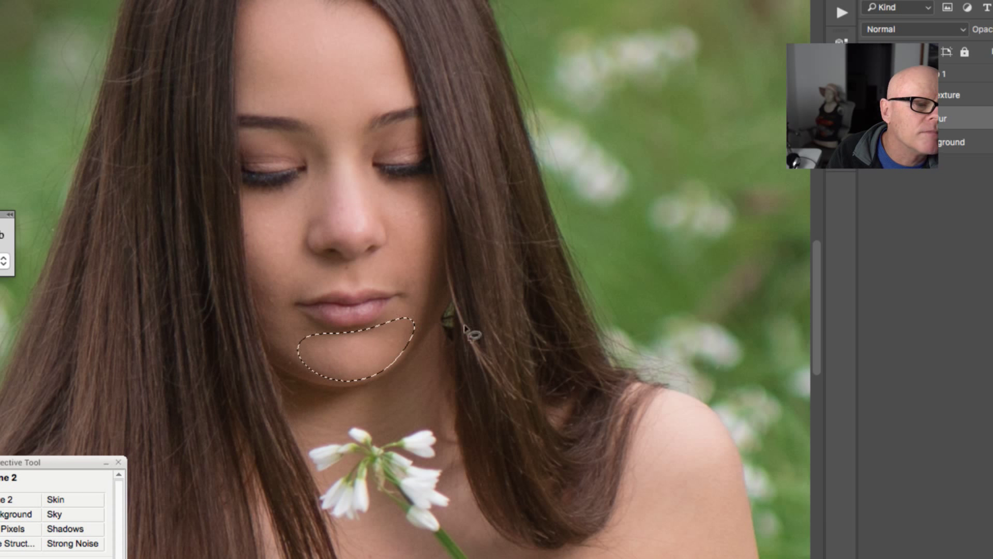
pyautogui.click(133, 0)
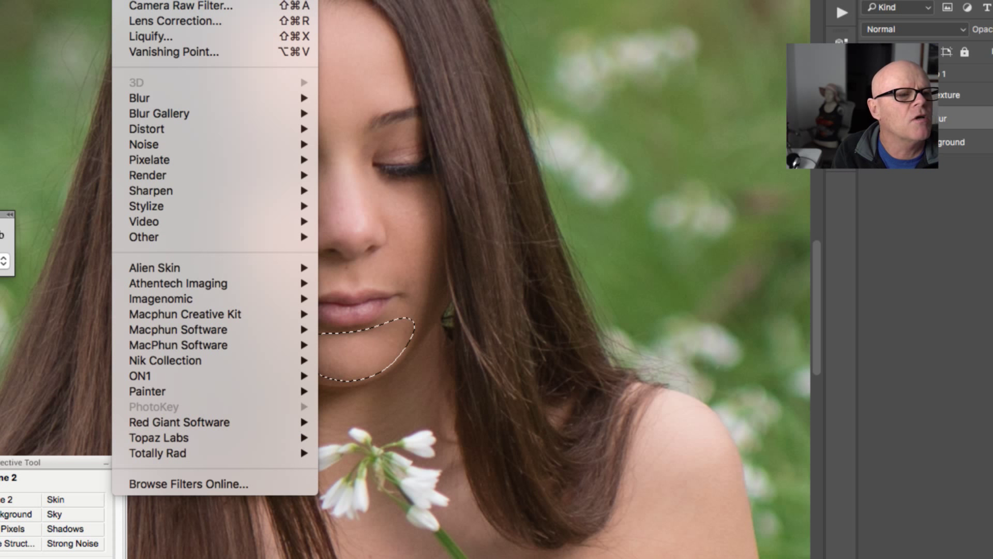
pyautogui.click(163, 35)
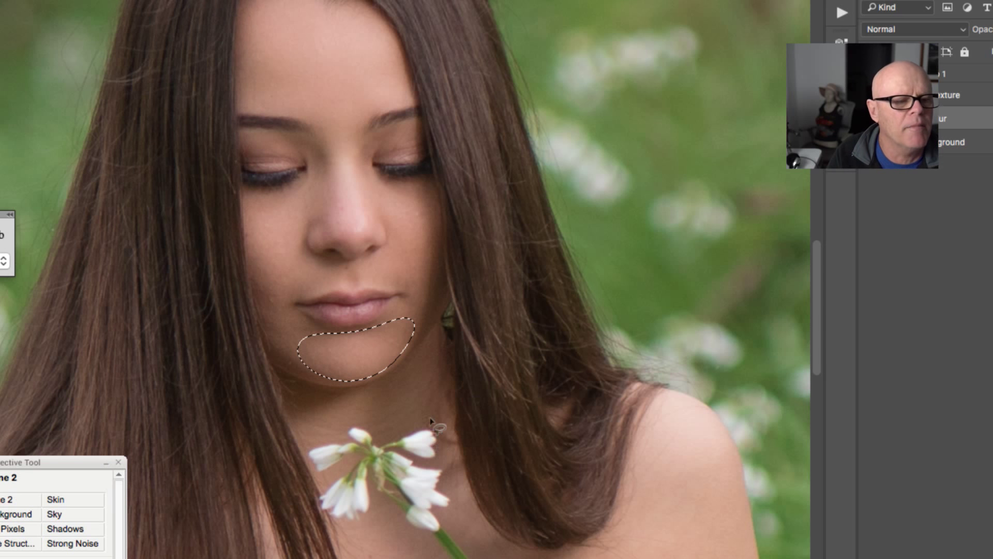
pyautogui.moveTo(429, 342)
pyautogui.mouseDown()
pyautogui.moveTo(381, 379)
pyautogui.moveTo(362, 388)
pyautogui.moveTo(310, 375)
pyautogui.moveTo(295, 382)
pyautogui.moveTo(298, 401)
pyautogui.moveTo(324, 428)
pyautogui.moveTo(365, 410)
pyautogui.moveTo(409, 420)
pyautogui.moveTo(441, 384)
pyautogui.moveTo(439, 331)
pyautogui.mouseUp()
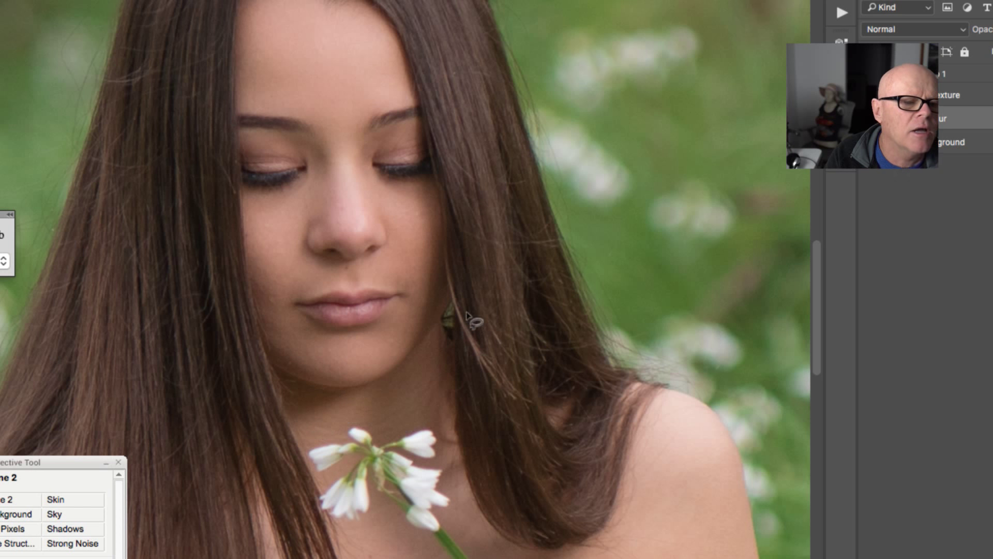
pyautogui.click(129, 0)
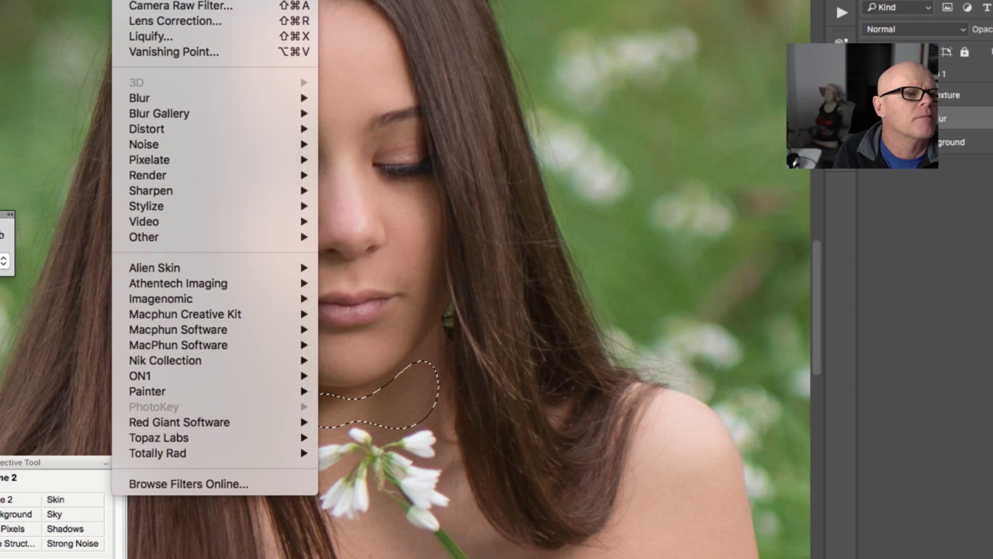
pyautogui.click(694, 479)
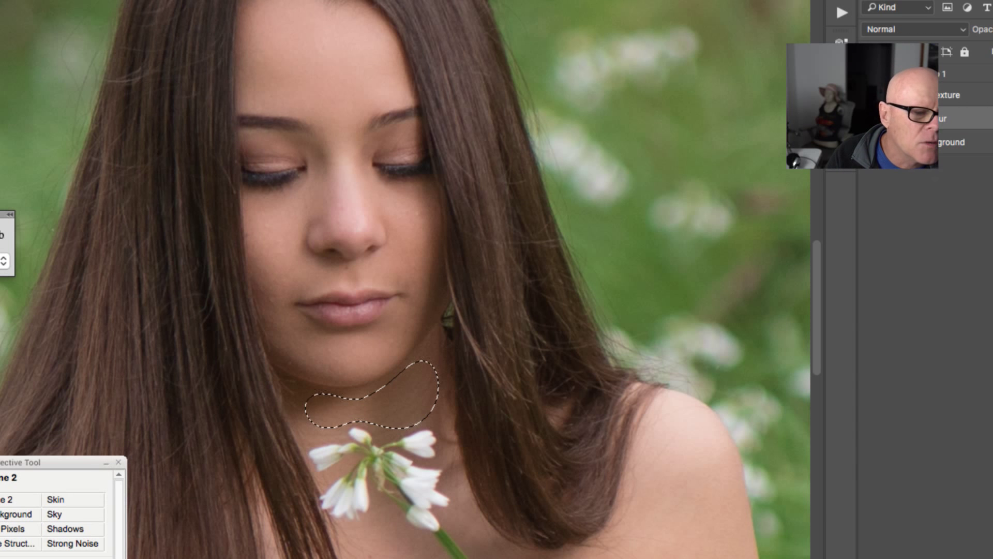
pyautogui.hotkey('ctrl', 'd')
# - Lasso the chest skin below the flower and the bare shoulder in turn, repeating the last blur on each
pyautogui.moveTo(415, 525); pyautogui.dragTo(379, 517)
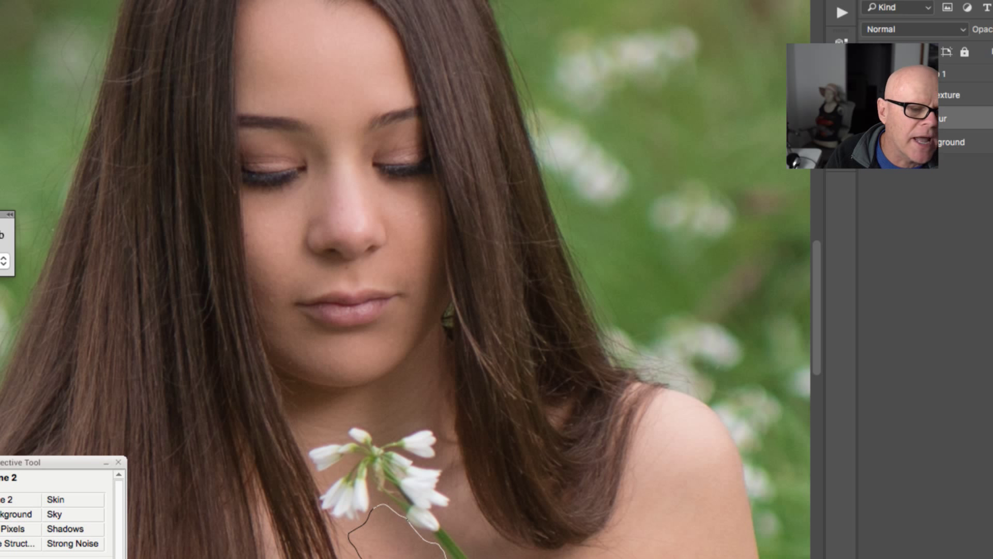
pyautogui.moveTo(364, 557); pyautogui.dragTo(372, 558)
pyautogui.click(122, 0)
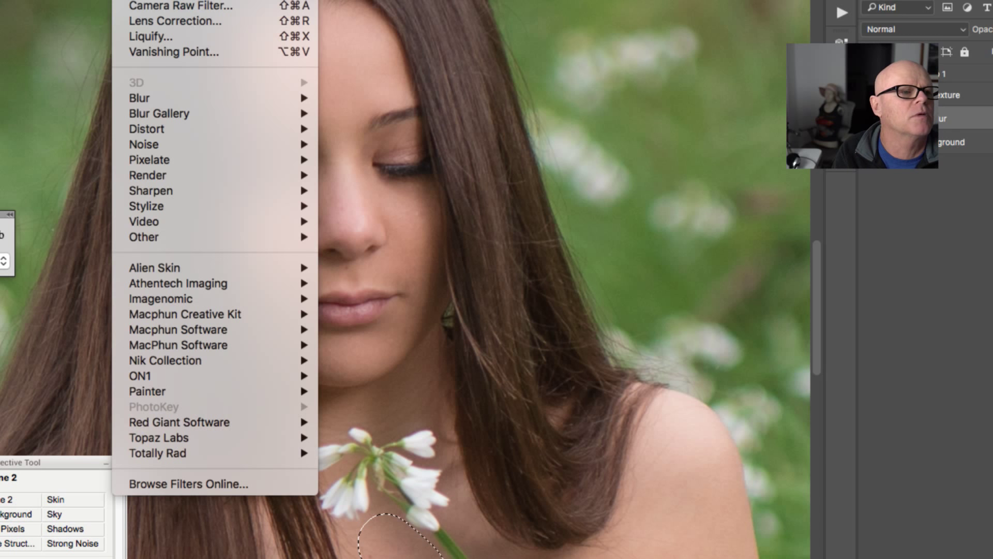
pyautogui.click(150, 0)
pyautogui.moveTo(737, 486)
pyautogui.mouseDown()
pyautogui.moveTo(738, 445)
pyautogui.moveTo(680, 405)
pyautogui.moveTo(655, 428)
pyautogui.moveTo(626, 517)
pyautogui.mouseUp()
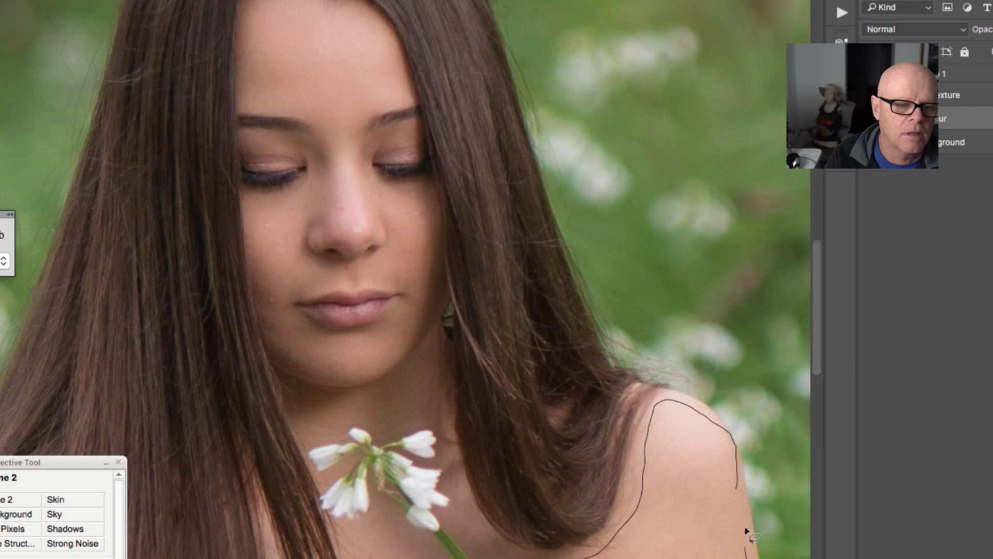
pyautogui.moveTo(746, 530); pyautogui.dragTo(738, 473)
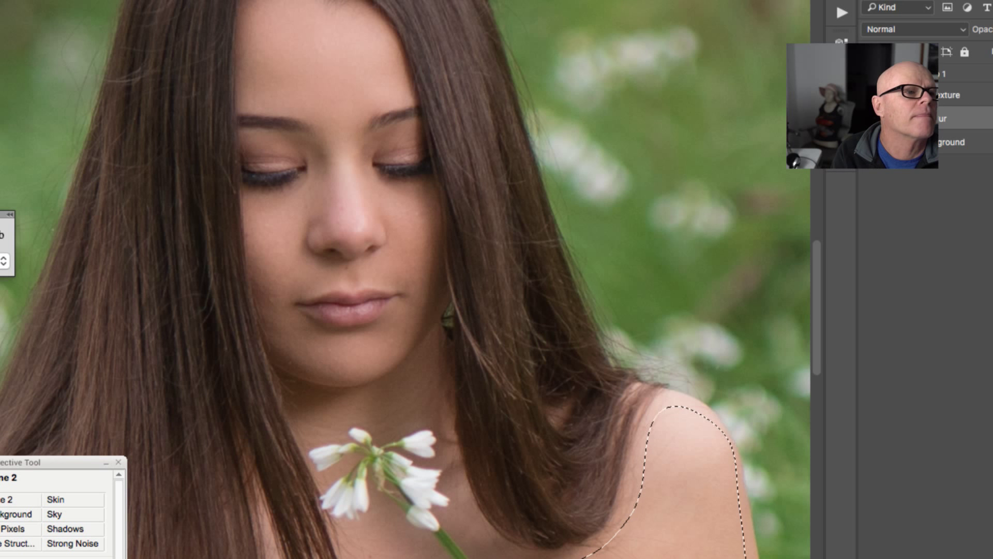
pyautogui.click(127, 0)
pyautogui.click(547, 399)
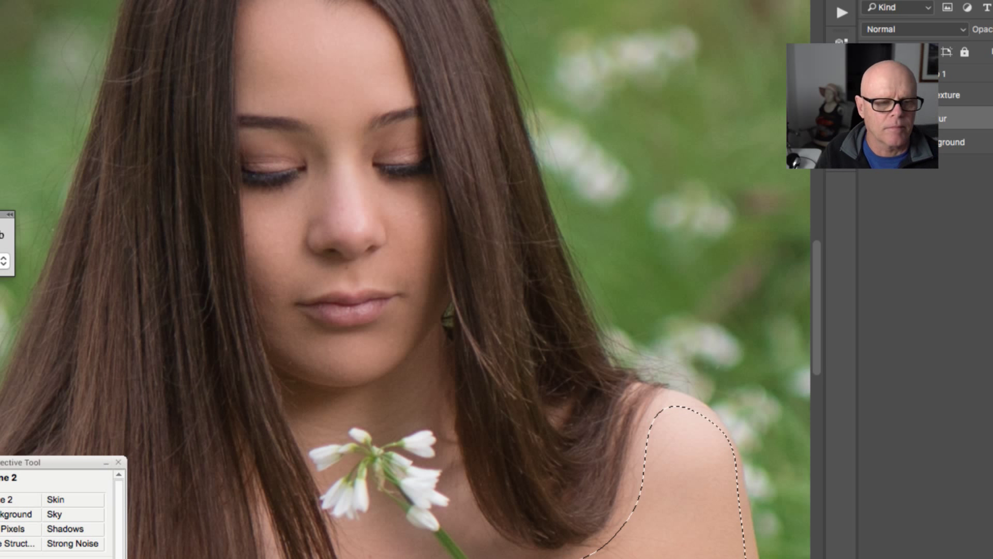
# - Lasso the upper arm beside the dress and the blotchy skin around its elbow in turn, repeating the last blur on each
pyautogui.moveTo(721, 553); pyautogui.dragTo(639, 96)
pyautogui.moveTo(678, 268)
pyautogui.mouseDown()
pyautogui.moveTo(682, 216)
pyautogui.moveTo(669, 201)
pyautogui.moveTo(572, 195)
pyautogui.moveTo(546, 234)
pyautogui.mouseUp()
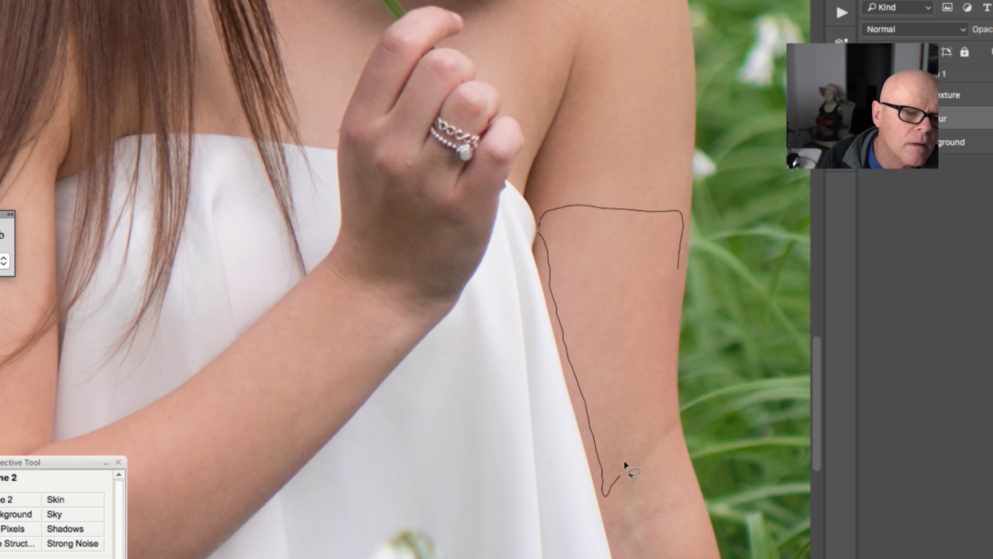
pyautogui.moveTo(667, 446)
pyautogui.mouseDown()
pyautogui.moveTo(676, 421)
pyautogui.moveTo(676, 265)
pyautogui.mouseUp()
pyautogui.click(127, 1)
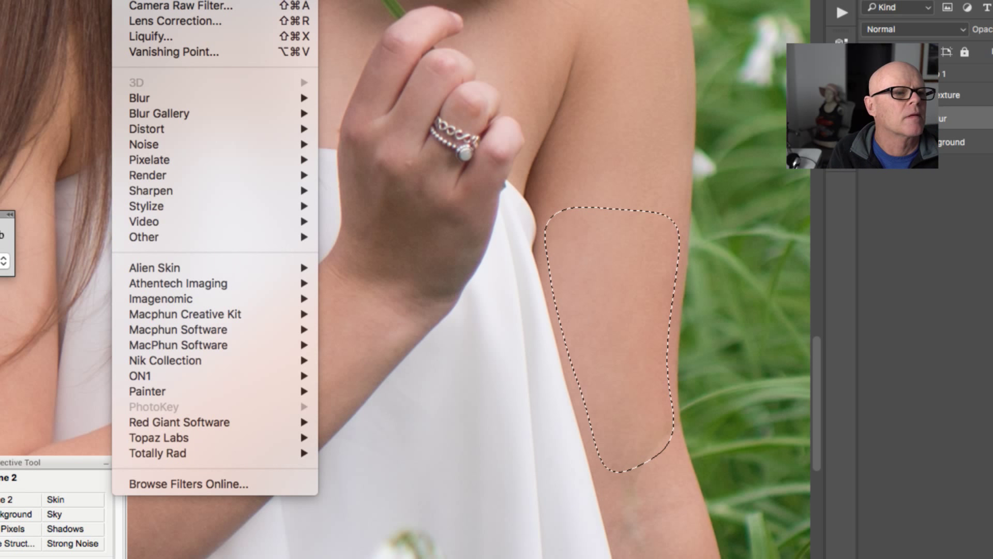
pyautogui.click(155, 1)
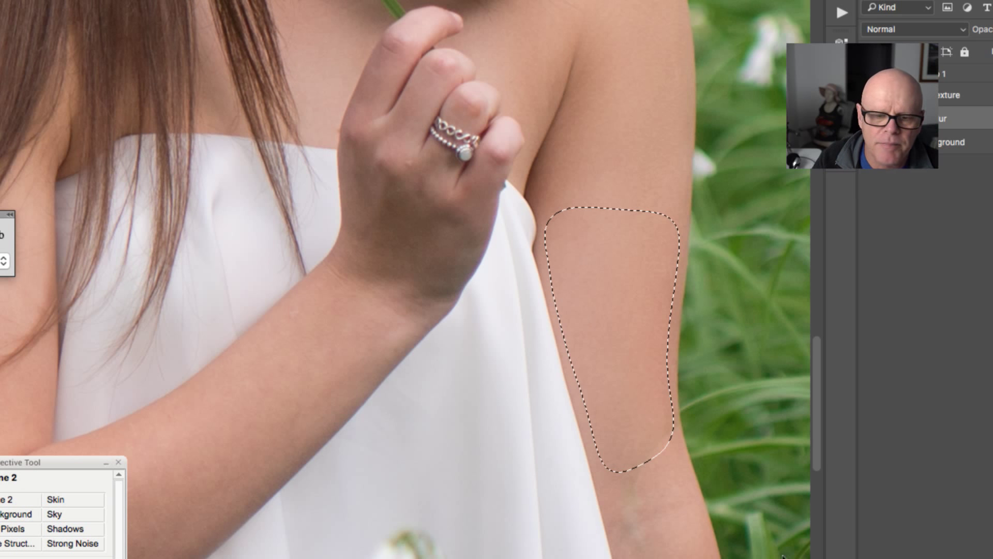
pyautogui.moveTo(708, 542); pyautogui.dragTo(699, 509)
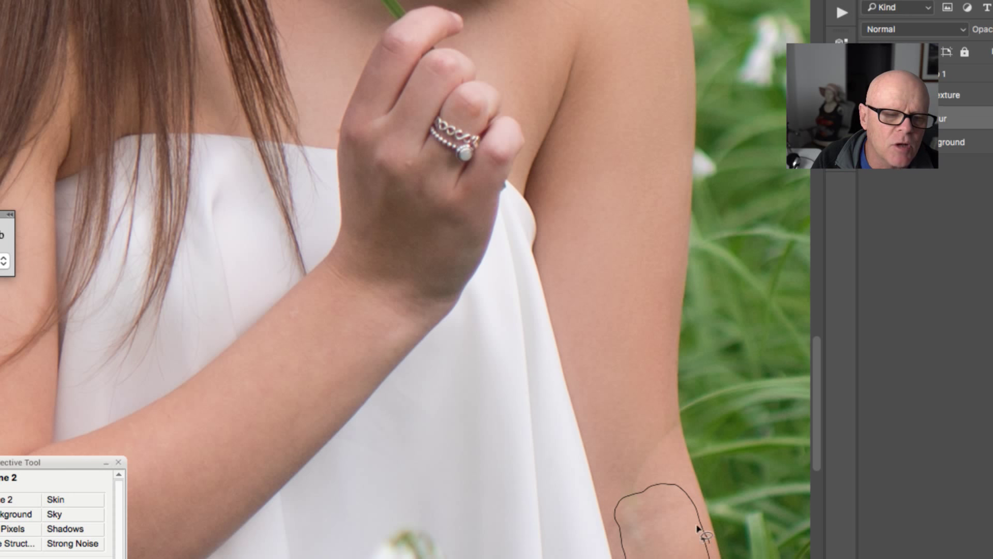
pyautogui.moveTo(698, 529); pyautogui.dragTo(704, 533)
pyautogui.click(155, 1)
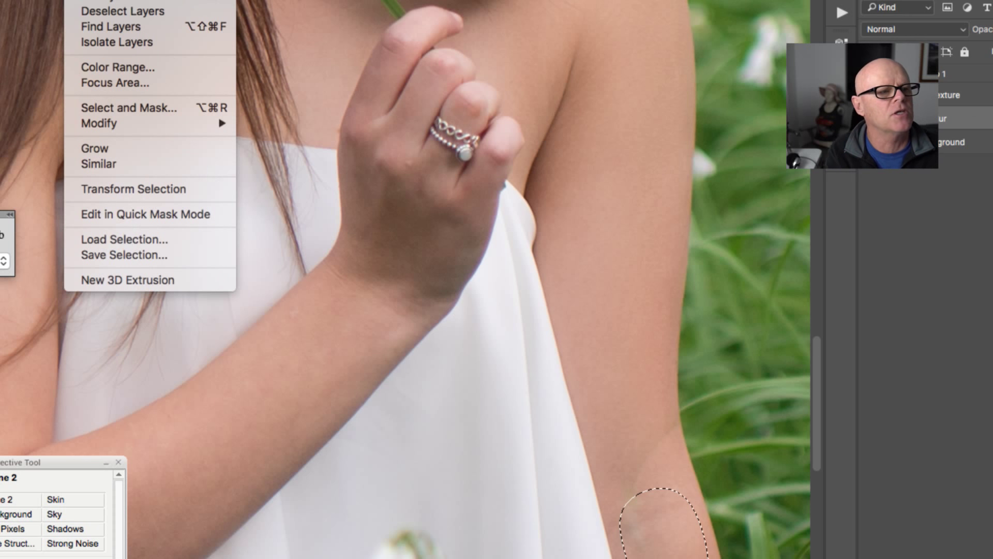
pyautogui.click(155, 1)
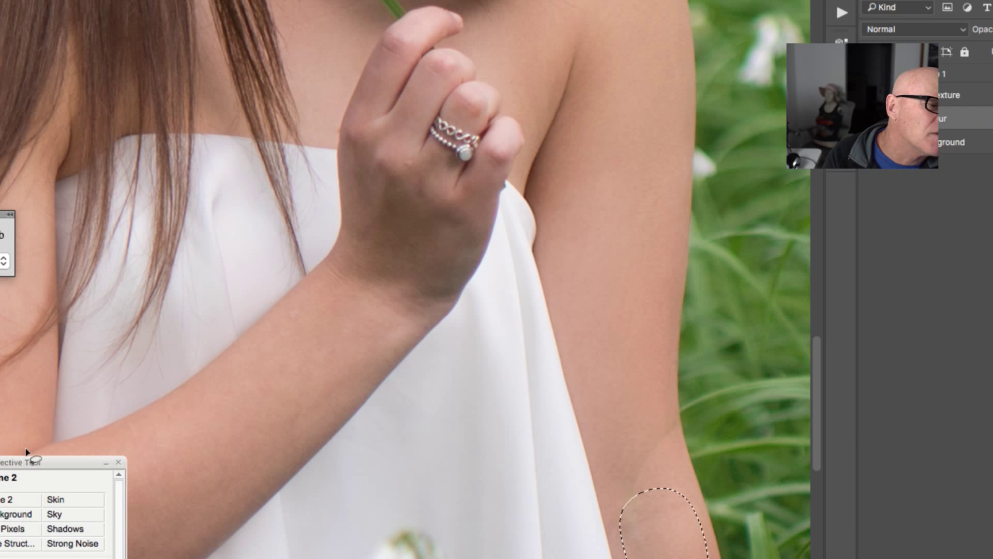
# - Lasso the raised forearm from elbow to wrist, including the back of the hand, and repeat the last blur on it
pyautogui.moveTo(58, 459); pyautogui.dragTo(0, 558)
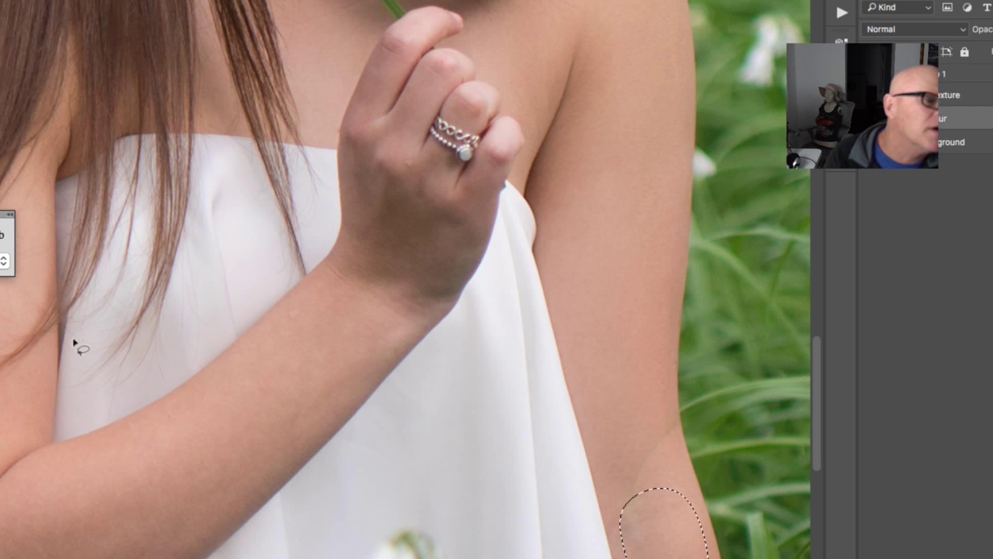
pyautogui.moveTo(324, 266)
pyautogui.mouseDown()
pyautogui.moveTo(157, 407)
pyautogui.moveTo(64, 440)
pyautogui.mouseUp()
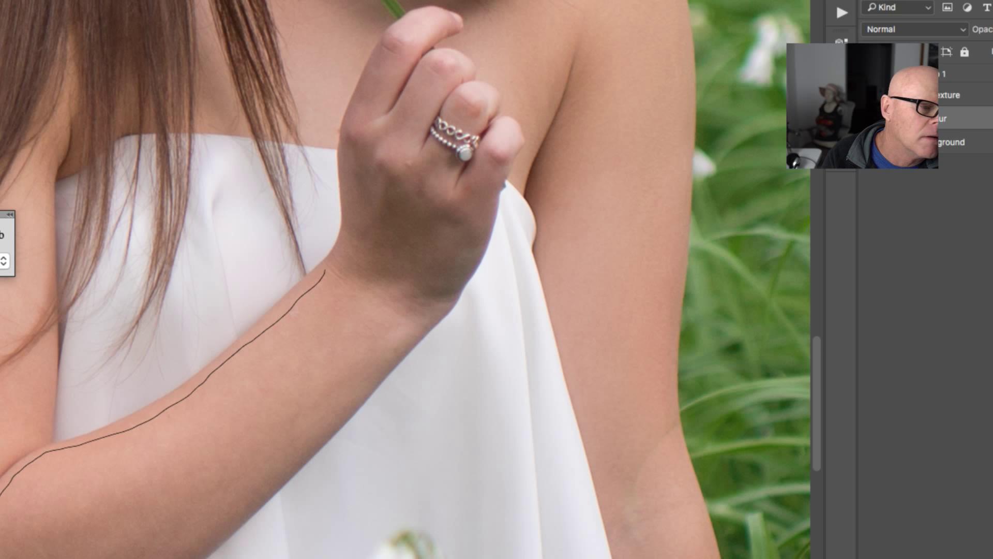
pyautogui.moveTo(193, 558)
pyautogui.mouseDown()
pyautogui.moveTo(290, 480)
pyautogui.moveTo(441, 315)
pyautogui.moveTo(471, 269)
pyautogui.moveTo(474, 240)
pyautogui.moveTo(394, 184)
pyautogui.moveTo(368, 183)
pyautogui.moveTo(360, 169)
pyautogui.moveTo(338, 247)
pyautogui.moveTo(321, 272)
pyautogui.mouseUp()
pyautogui.click(130, 0)
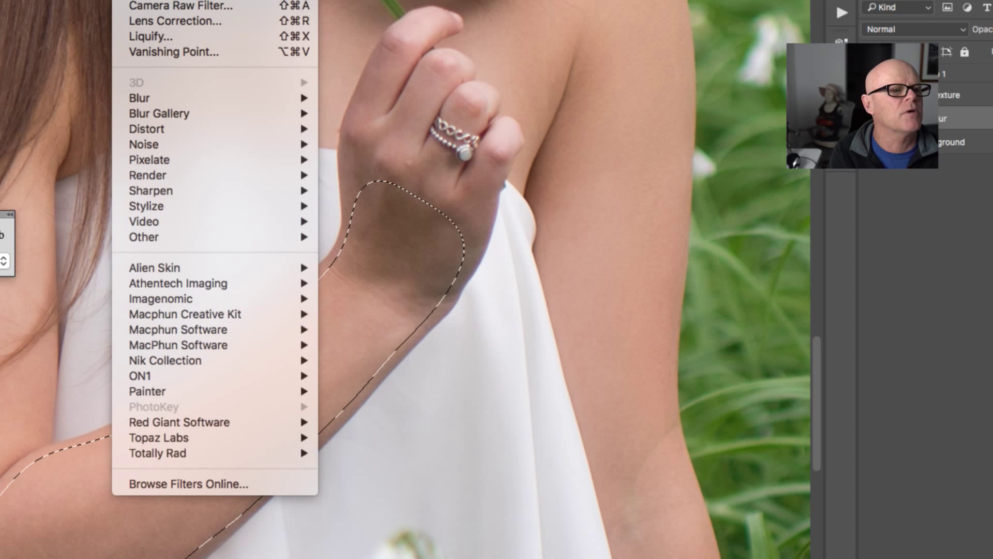
pyautogui.click(89, 438)
# - Lasso the two blotchy patches on the upper arm above the bent elbow, repeat the last blur on them, and deselect
pyautogui.moveTo(44, 396); pyautogui.dragTo(48, 357)
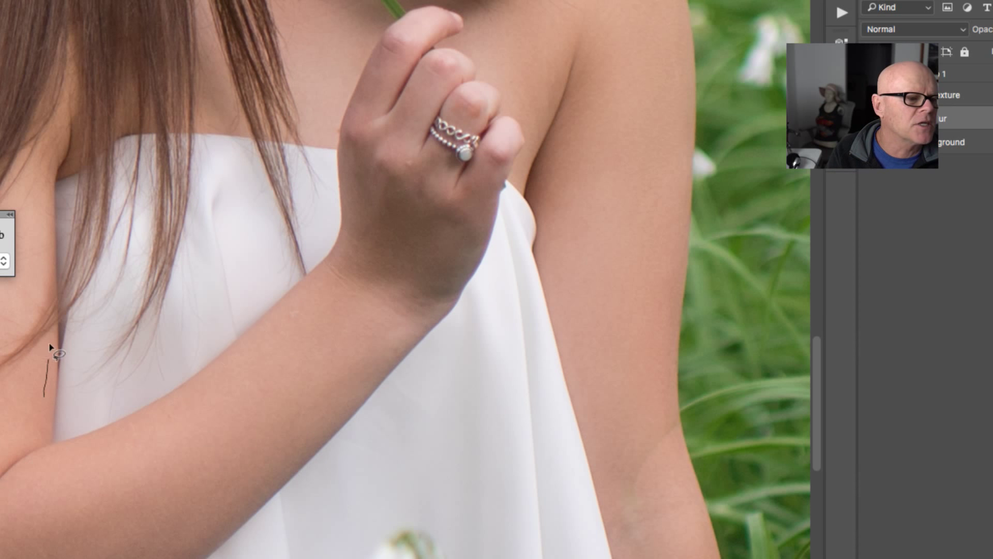
pyautogui.moveTo(9, 329)
pyautogui.mouseDown()
pyautogui.moveTo(28, 284)
pyautogui.moveTo(2, 272)
pyautogui.mouseUp()
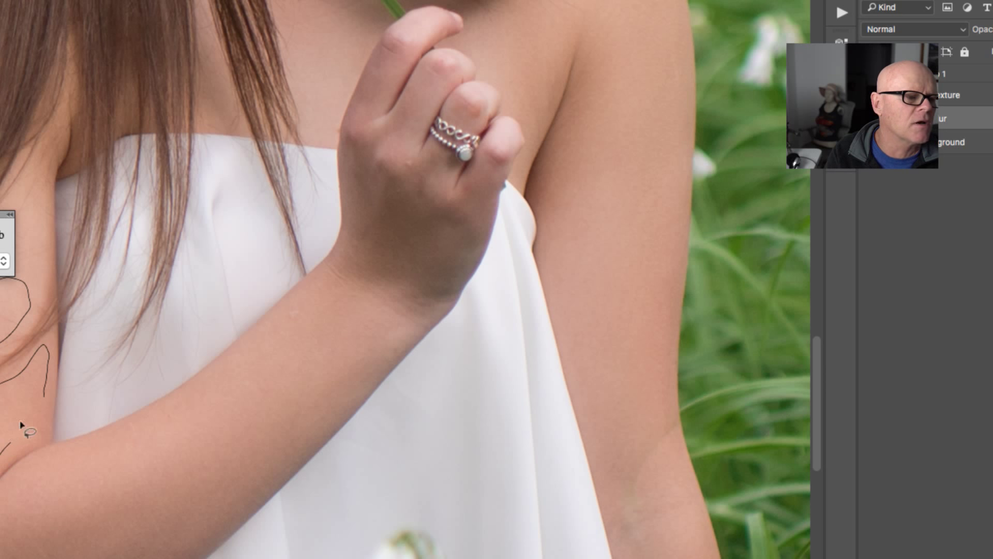
pyautogui.moveTo(51, 370); pyautogui.dragTo(51, 368)
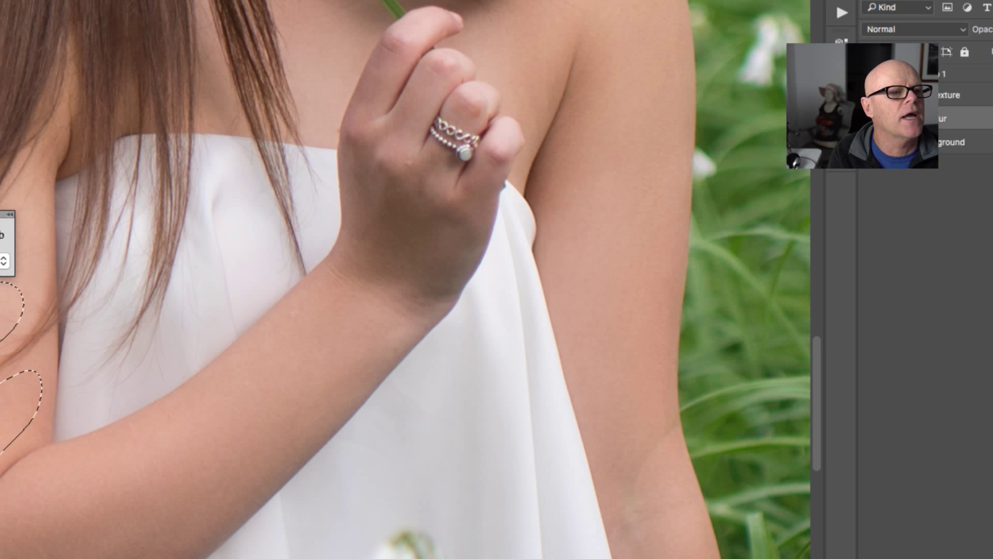
pyautogui.click(129, 0)
pyautogui.click(151, 1)
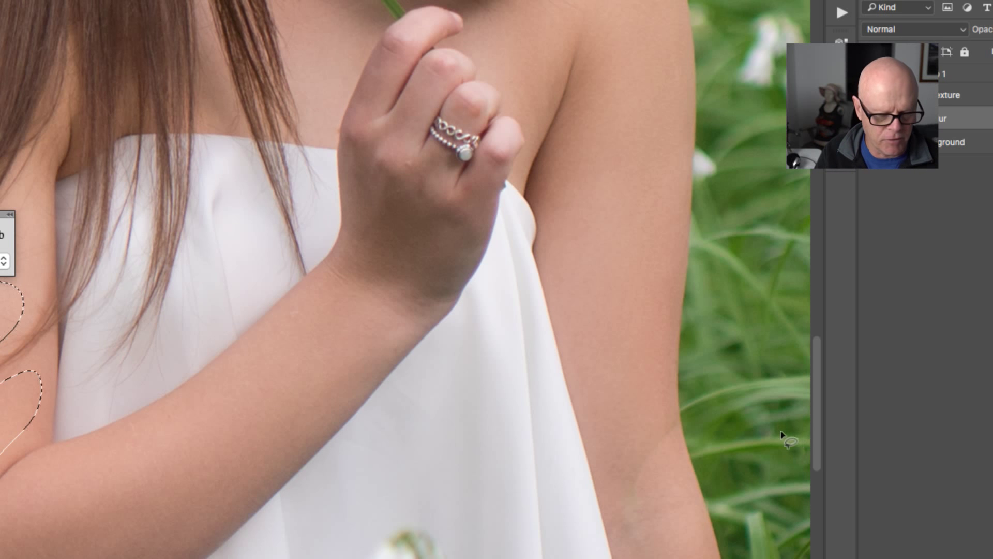
pyautogui.press('super+d')
# - Compare the whole figure with and without the frequency separation group
pyautogui.keyDown('alt'); pyautogui.click(520, 364); pyautogui.keyUp('alt')
pyautogui.keyDown('alt'); pyautogui.click(501, 377); pyautogui.keyUp('alt')
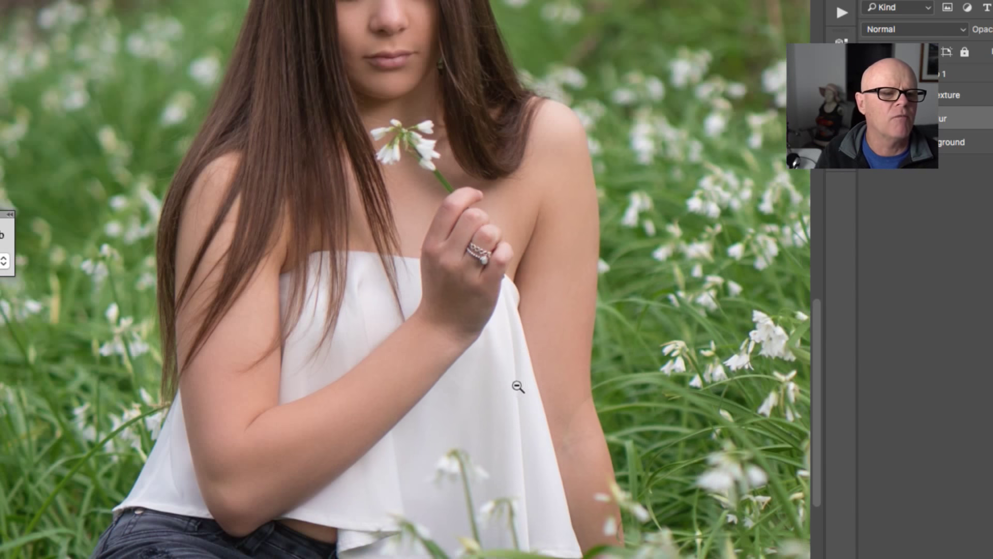
pyautogui.keyDown('alt'); pyautogui.click(520, 391); pyautogui.keyUp('alt')
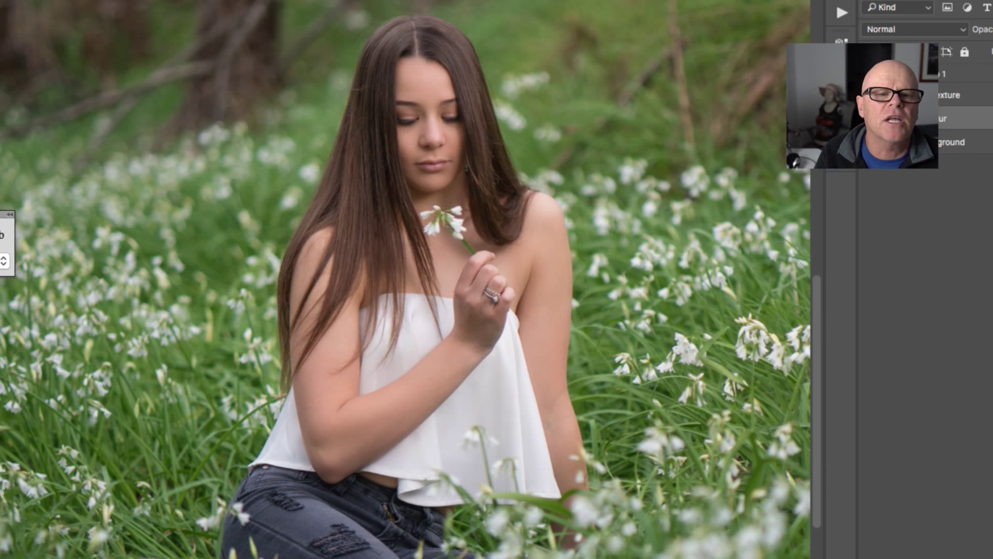
pyautogui.click(869, 74)
pyautogui.click(869, 74)
pyautogui.click(869, 74)
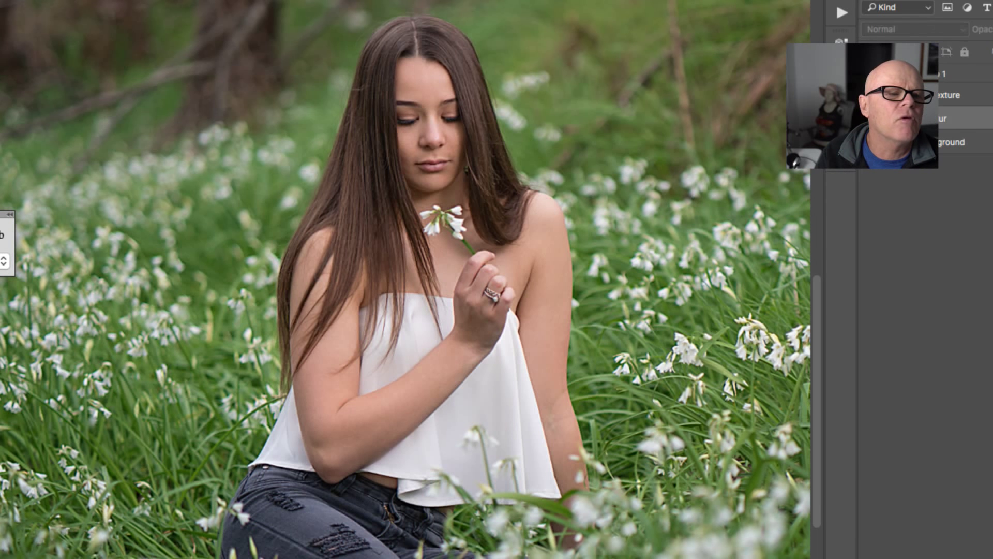
pyautogui.click(869, 73)
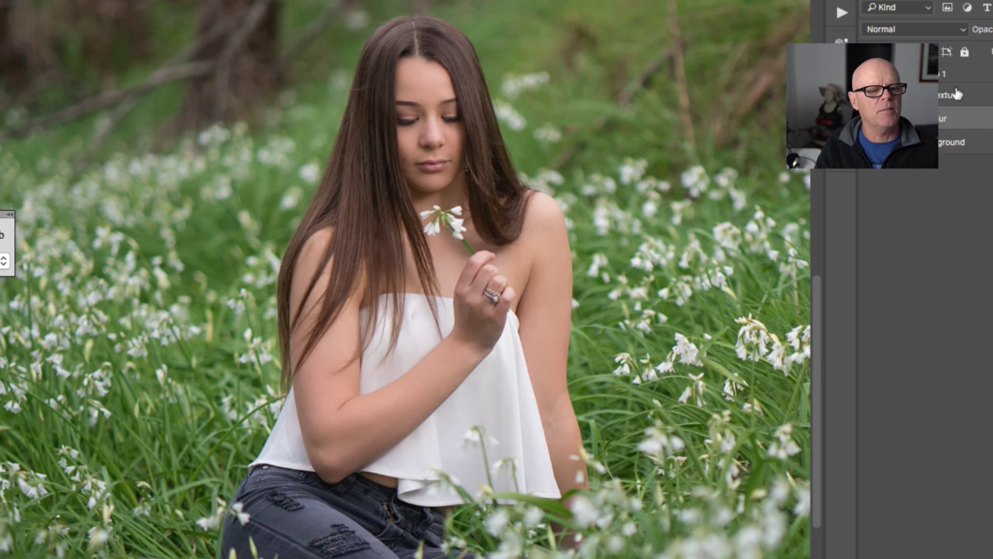
# - Stamp the visible image onto a new layer above the frequency separation group
pyautogui.keyDown('alt'); pyautogui.click(461, 454); pyautogui.keyUp('alt')
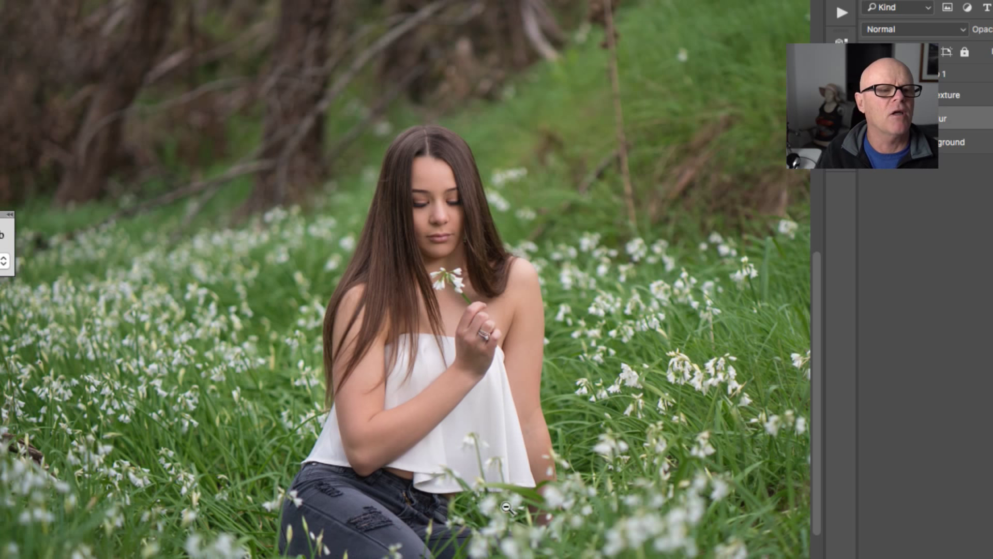
pyautogui.keyDown('alt'); pyautogui.click(467, 467); pyautogui.keyUp('alt')
pyautogui.keyDown('alt'); pyautogui.click(467, 466); pyautogui.keyUp('alt')
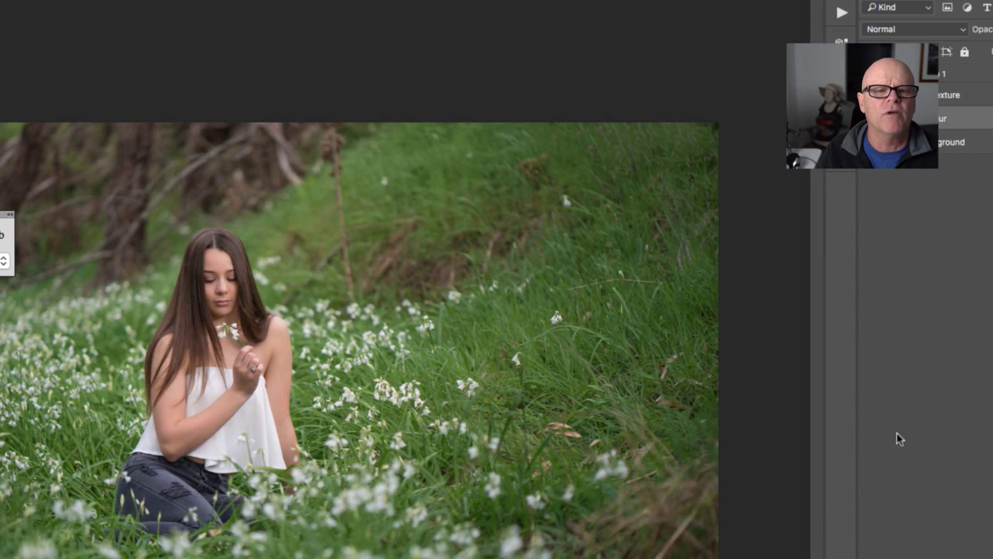
pyautogui.click(948, 74)
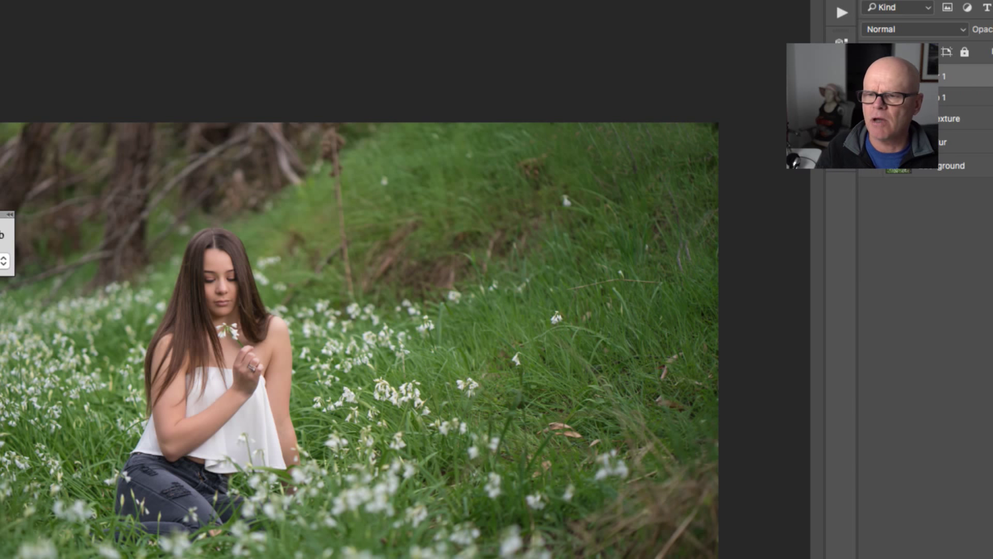
# - Bring up the Kubota Image Tools Dashboard, list its Favorites, and run the Sharpen KPD Magic Sharp action on the stamped layer
pyautogui.moveTo(992, 558); pyautogui.dragTo(987, 364)
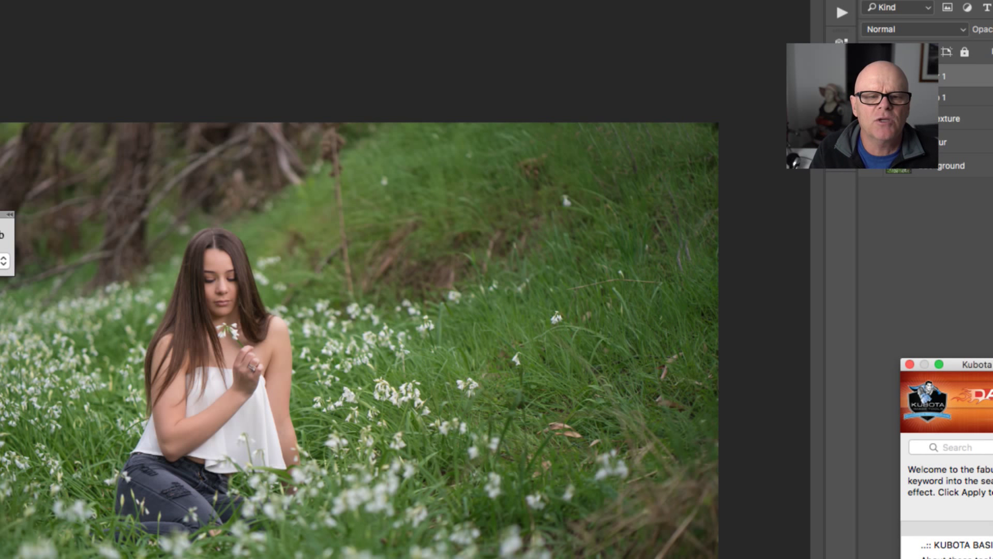
pyautogui.moveTo(991, 364); pyautogui.dragTo(702, 266)
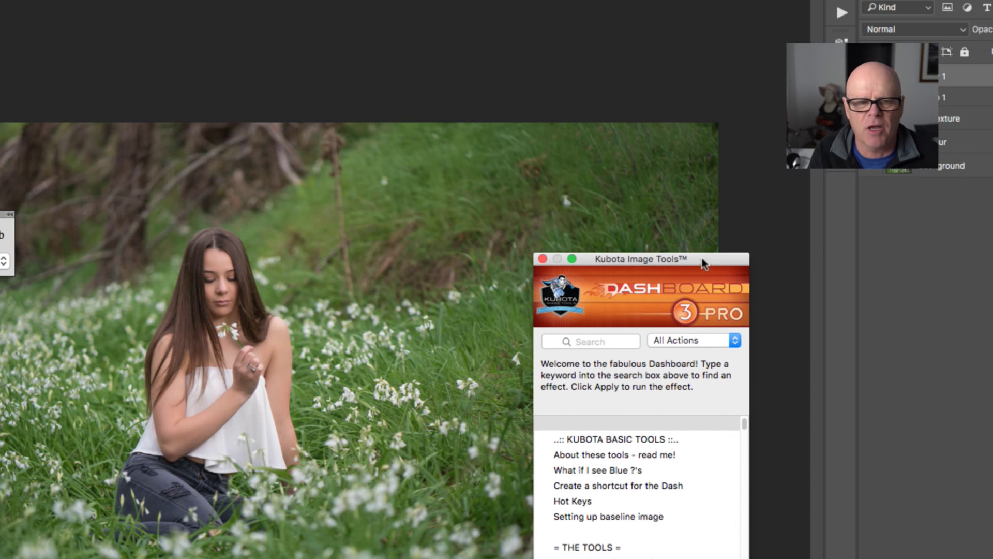
pyautogui.click(735, 340)
pyautogui.click(729, 353)
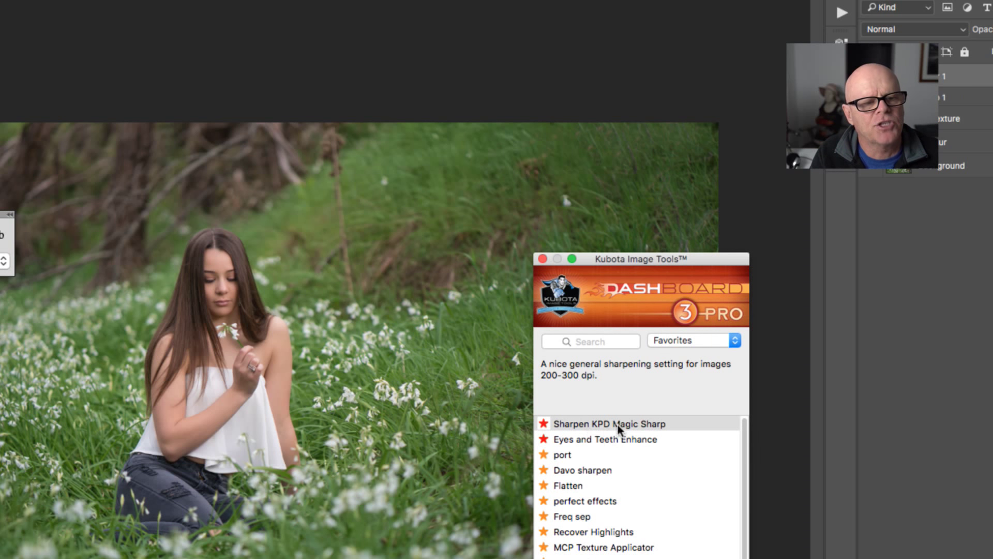
pyautogui.click(676, 422)
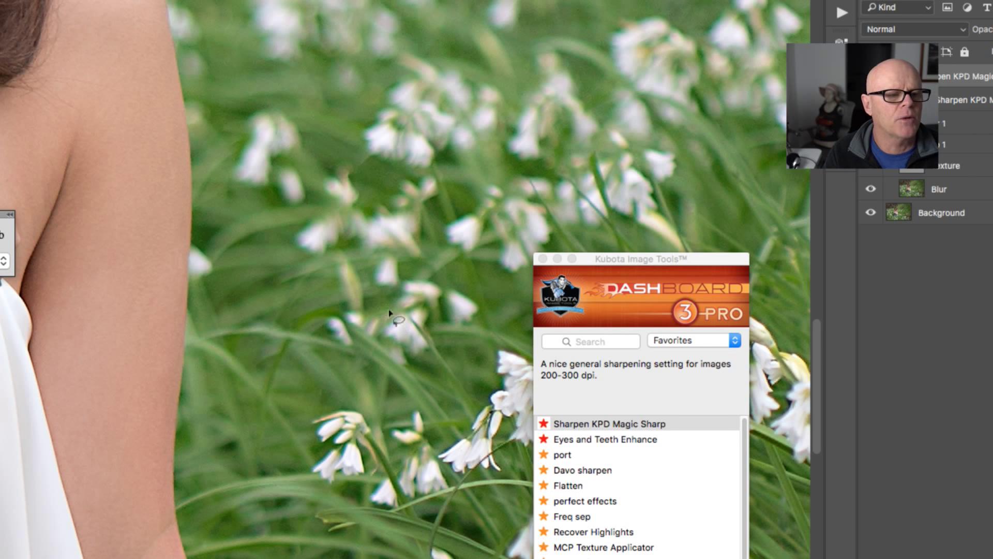
# - Inspect the background flowers and the face, comparing the face with and without the sharpening layer
pyautogui.moveTo(391, 315); pyautogui.dragTo(445, 409)
pyautogui.moveTo(406, 135); pyautogui.dragTo(357, 368)
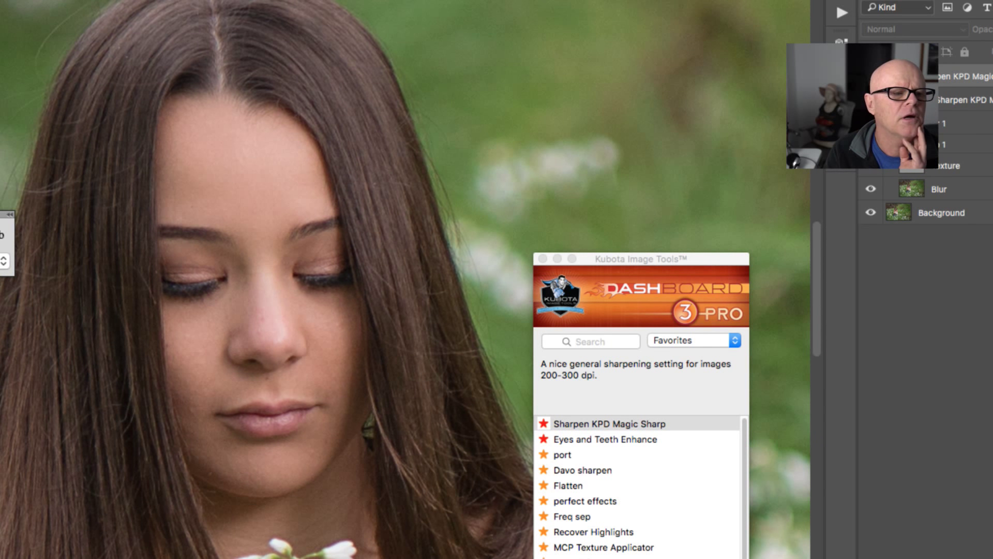
pyautogui.click(871, 76)
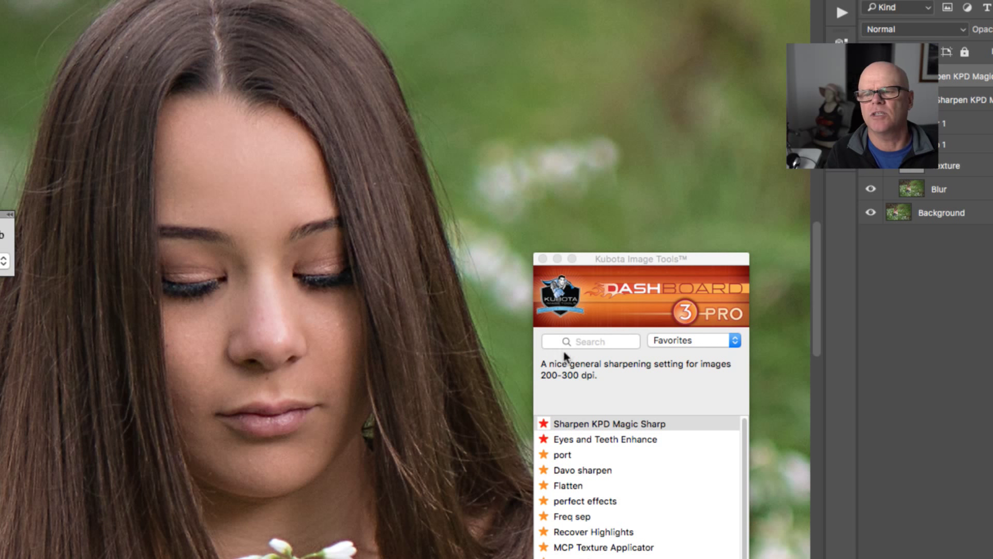
# - Heal the small dark spot above the upper lip and the blemish on the chin with a small brush
pyautogui.keyDown('alt'); pyautogui.click(395, 446); pyautogui.keyUp('alt')
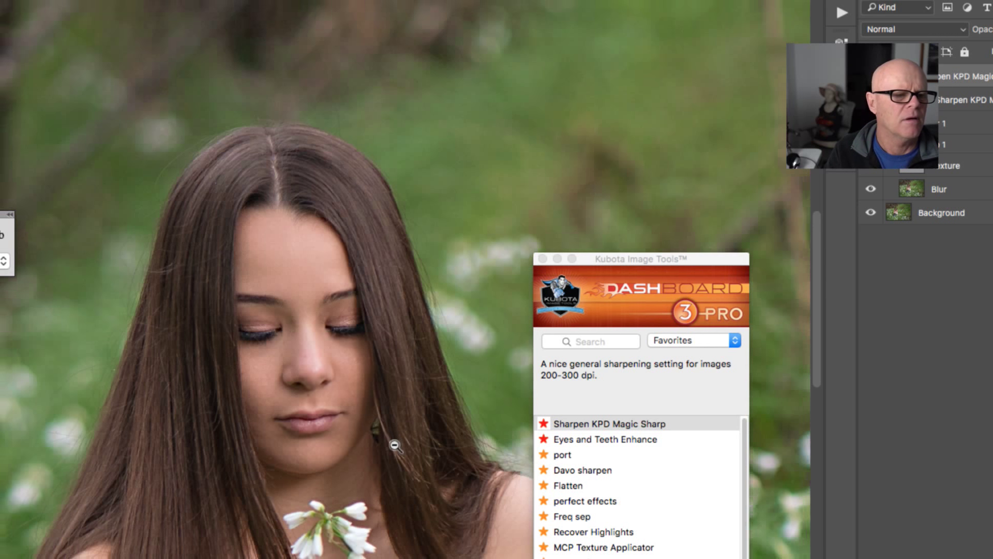
pyautogui.keyDown('alt'); pyautogui.click(397, 447); pyautogui.keyUp('alt')
pyautogui.keyDown('super'); pyautogui.click(328, 429); pyautogui.keyUp('super')
pyautogui.keyDown('super'); pyautogui.click(326, 430); pyautogui.keyUp('super')
pyautogui.keyDown('super'); pyautogui.click(320, 454); pyautogui.keyUp('super')
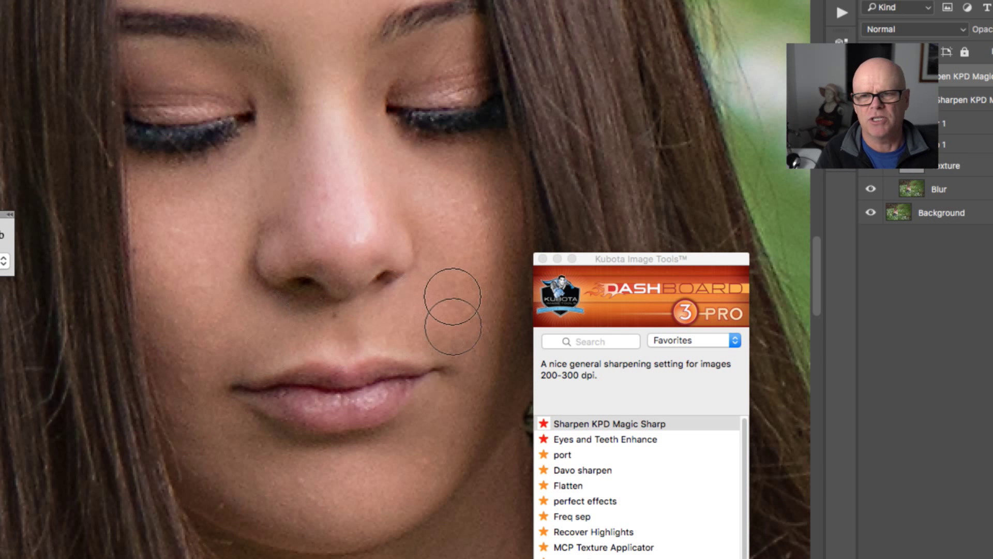
pyautogui.press('[')
pyautogui.press('[')
pyautogui.press('[')
pyautogui.press('[')
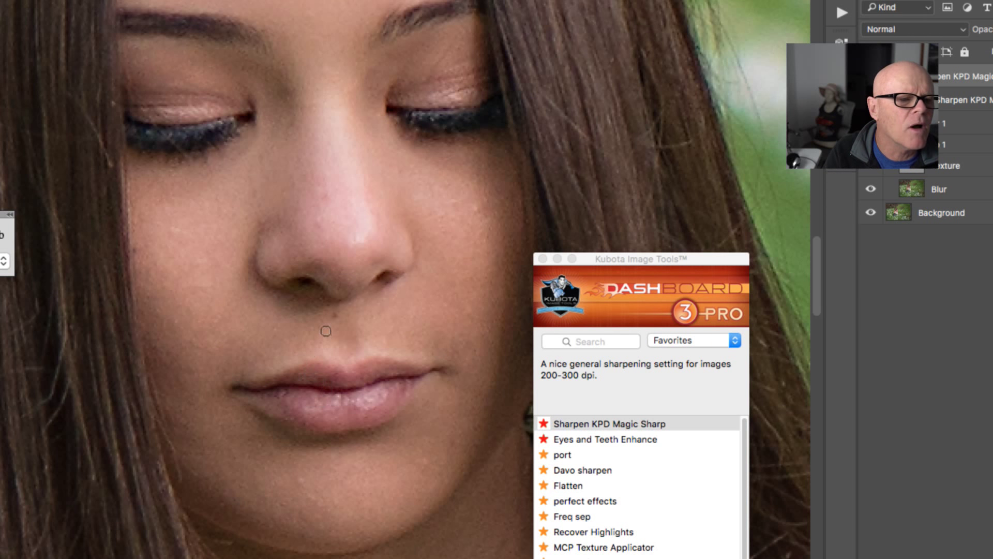
pyautogui.click(298, 479)
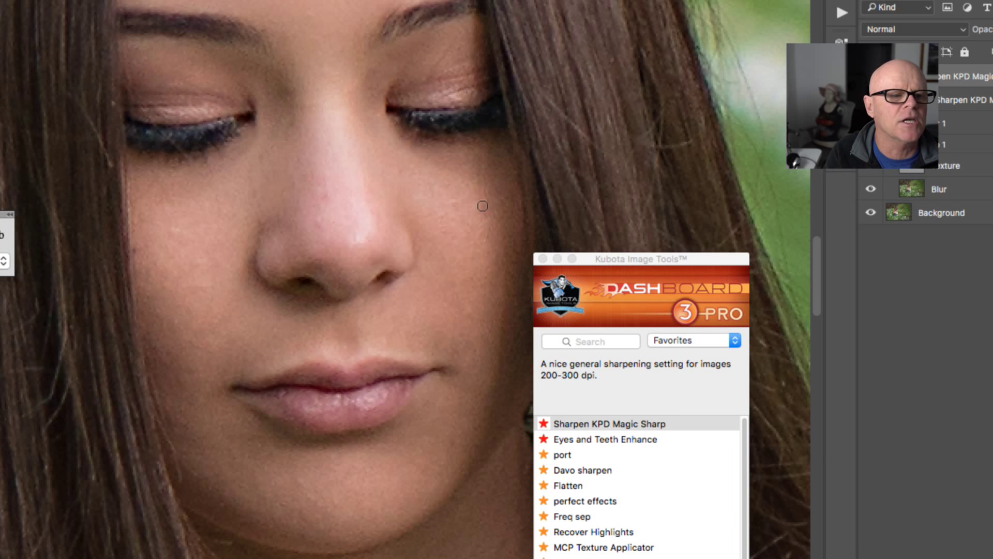
# - Heal the marks on the cheek below the eye, along the nose bridge and near the inner eye corner
pyautogui.moveTo(482, 200); pyautogui.dragTo(479, 206)
pyautogui.moveTo(321, 224); pyautogui.dragTo(322, 237)
pyautogui.moveTo(322, 195); pyautogui.dragTo(322, 208)
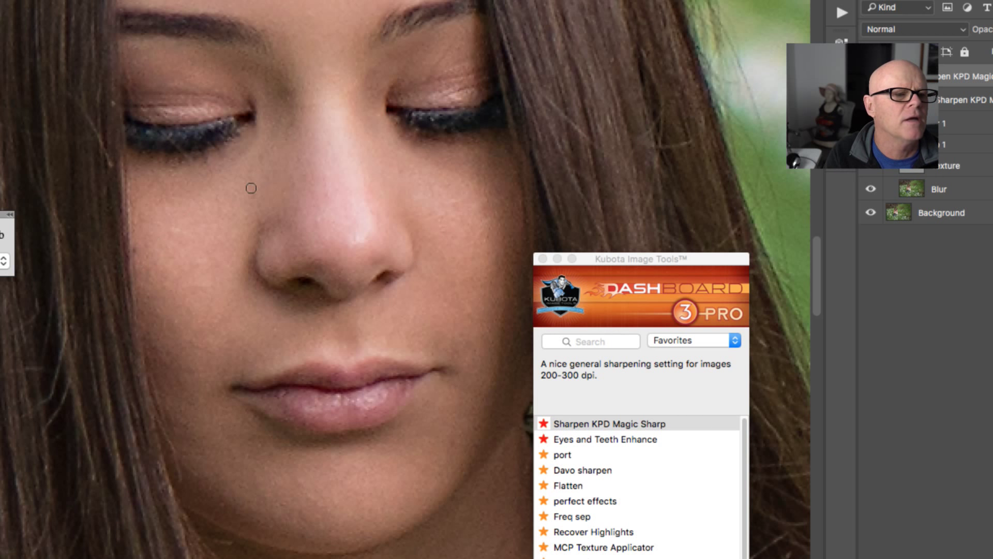
pyautogui.click(265, 153)
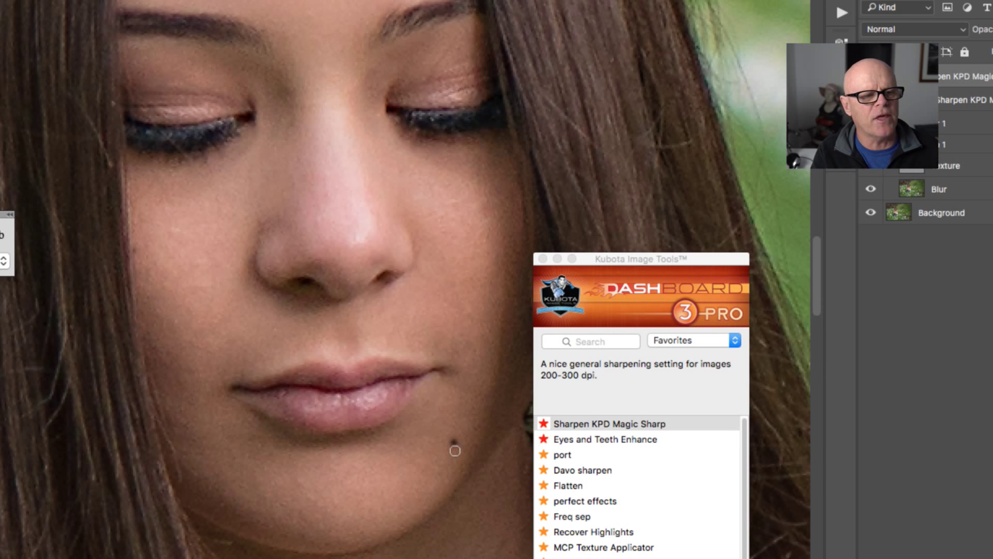
# - Duplicate the sharpened layer and adjust the brush size for retouching the skin on the cheek beside the nose
pyautogui.moveTo(310, 336); pyautogui.dragTo(344, 500)
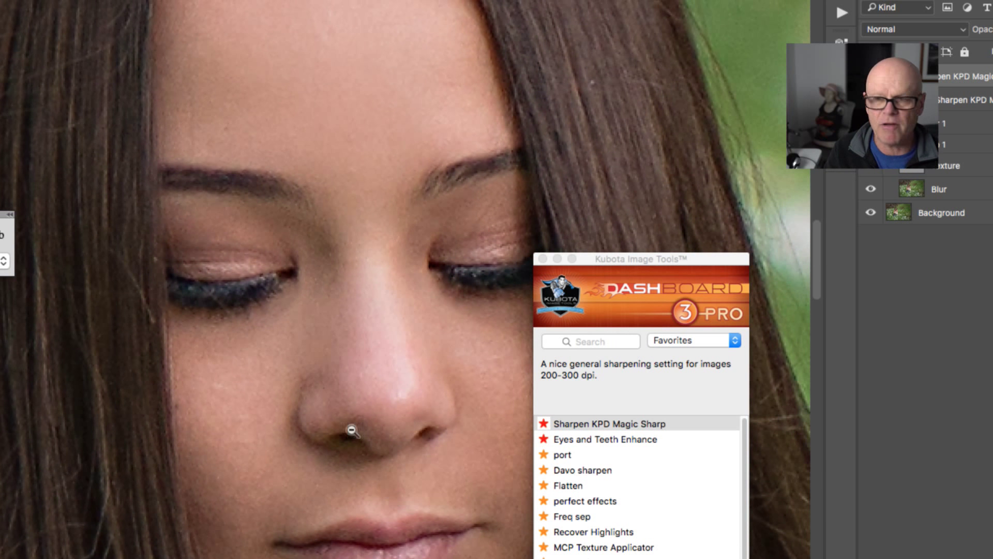
pyautogui.keyDown('alt'); pyautogui.click(379, 400); pyautogui.keyUp('alt')
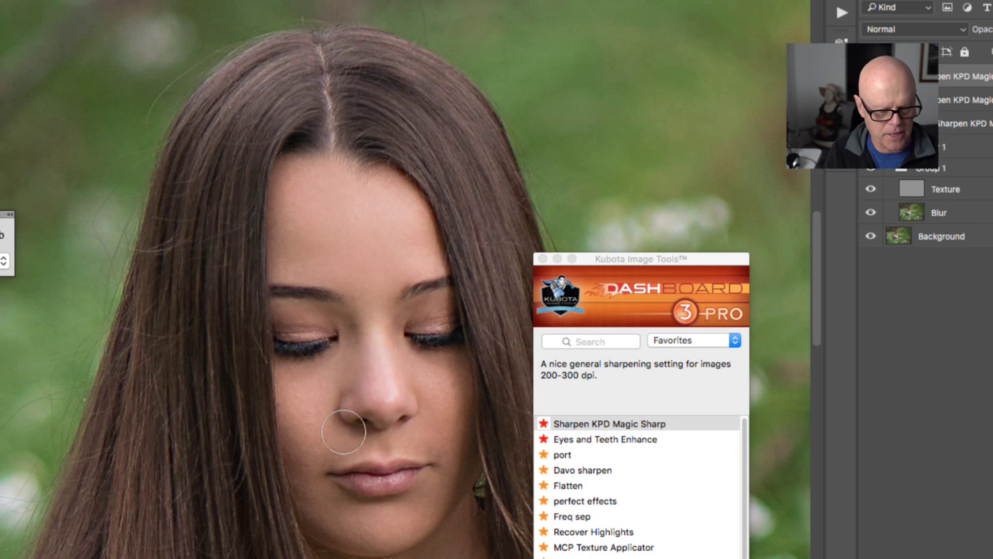
pyautogui.scroll(2, 341, 411)
pyautogui.press('[')
pyautogui.press('[')
pyautogui.press('[')
pyautogui.press('[')
pyautogui.press('[')
pyautogui.press('[')
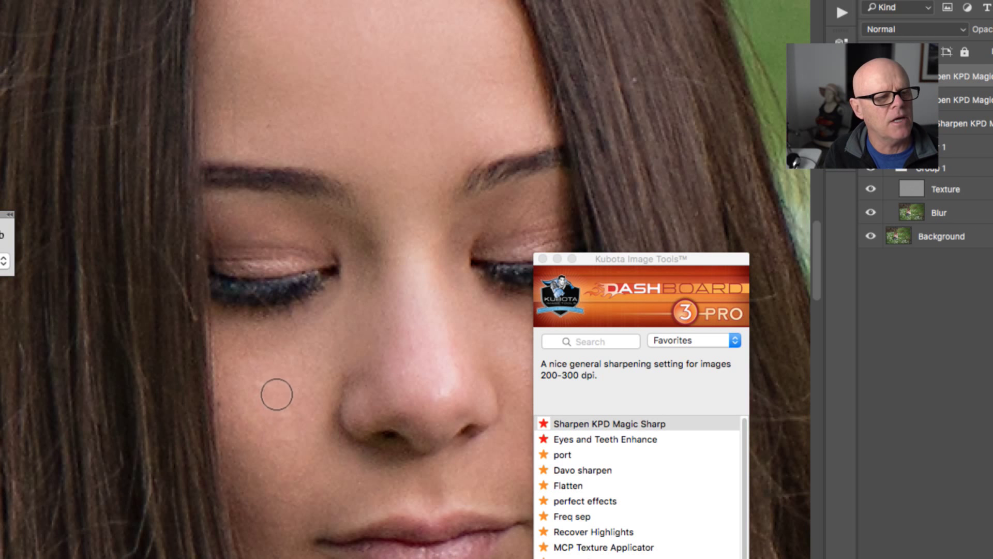
pyautogui.press(']')
pyautogui.press(']')
pyautogui.press(']')
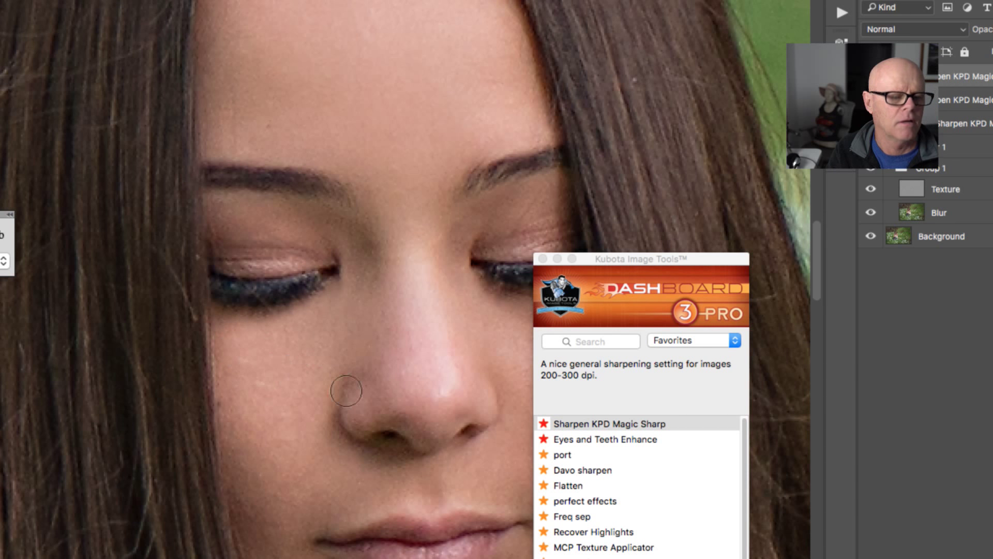
# - Compare the face with and without the retouched duplicate layer, and stamp the visible image onto a new top layer
pyautogui.moveTo(483, 404); pyautogui.dragTo(204, 441)
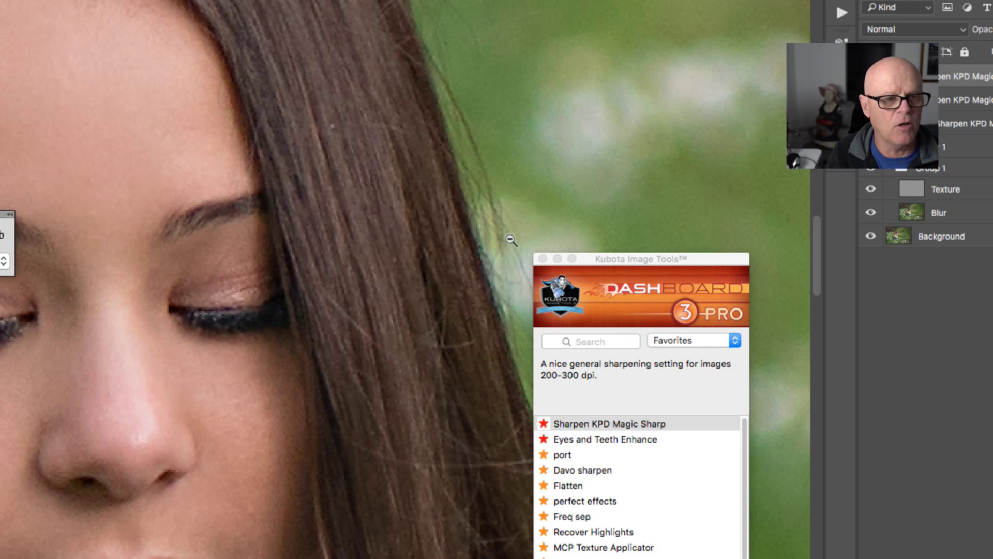
pyautogui.keyDown('alt'); pyautogui.click(225, 384); pyautogui.keyUp('alt')
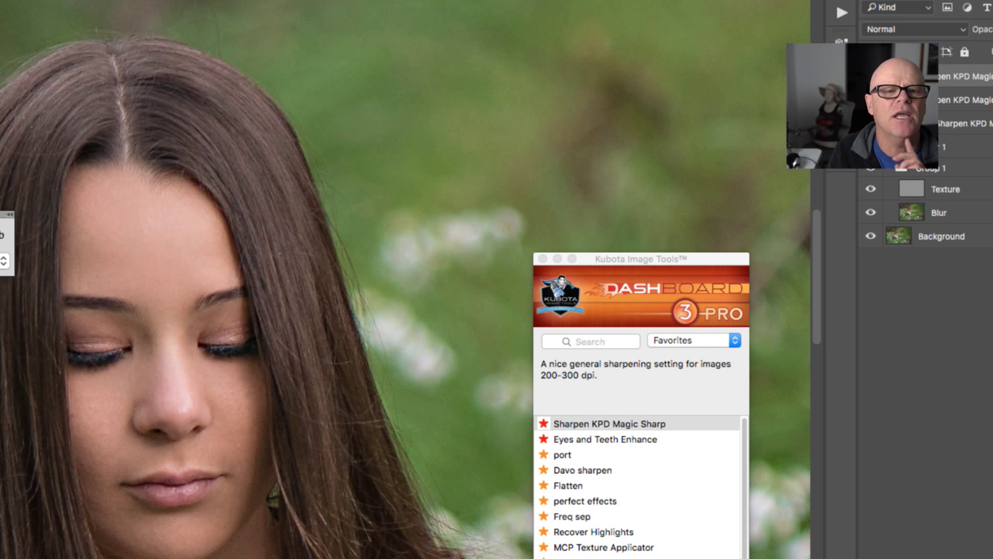
pyautogui.click(870, 76)
pyautogui.click(870, 76)
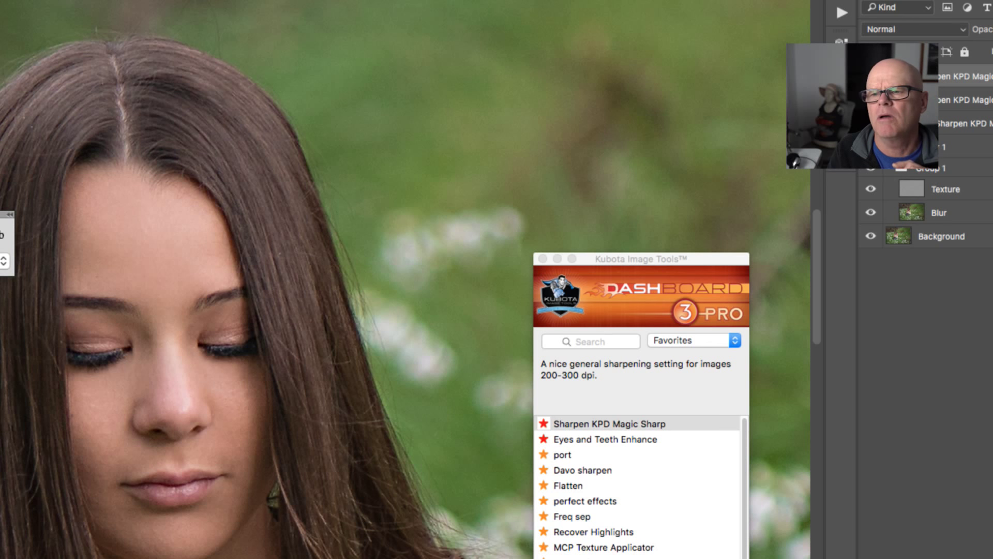
pyautogui.click(871, 77)
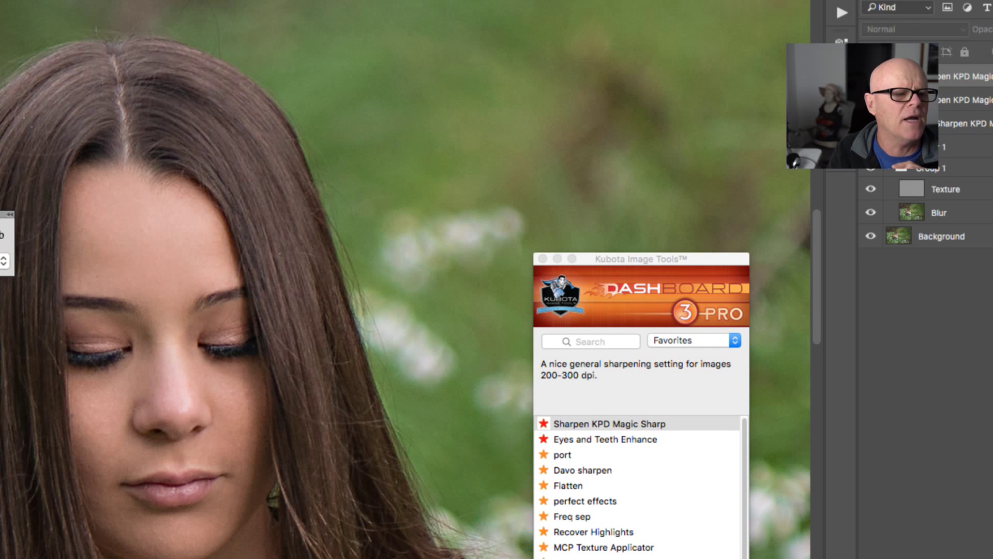
pyautogui.click(870, 77)
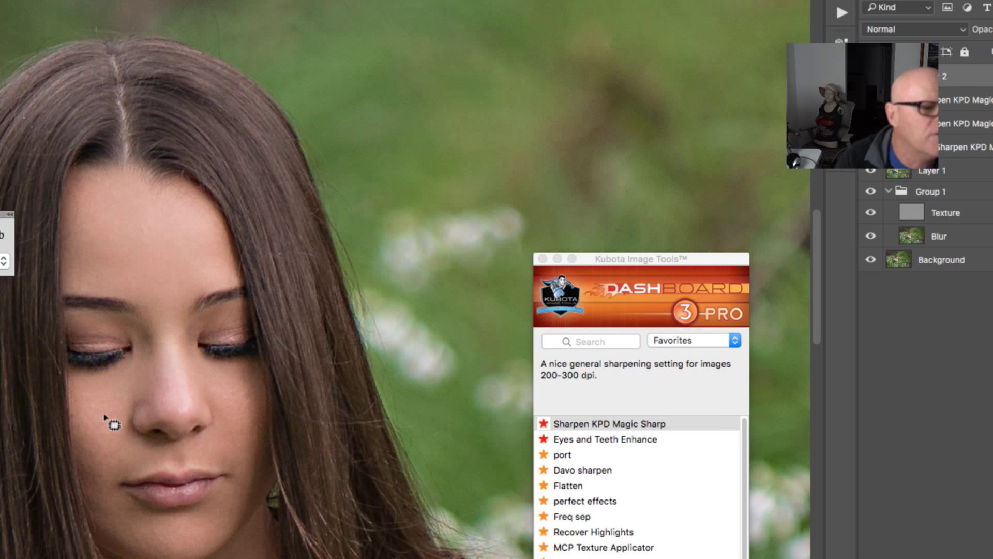
# - Patch the uneven skin on both cheeks beside the nose with the Patch tool, clearing each selection
pyautogui.moveTo(81, 395)
pyautogui.mouseDown()
pyautogui.moveTo(94, 446)
pyautogui.moveTo(107, 444)
pyautogui.moveTo(102, 353)
pyautogui.moveTo(122, 243)
pyautogui.moveTo(143, 264)
pyautogui.mouseUp()
pyautogui.press('super+d')
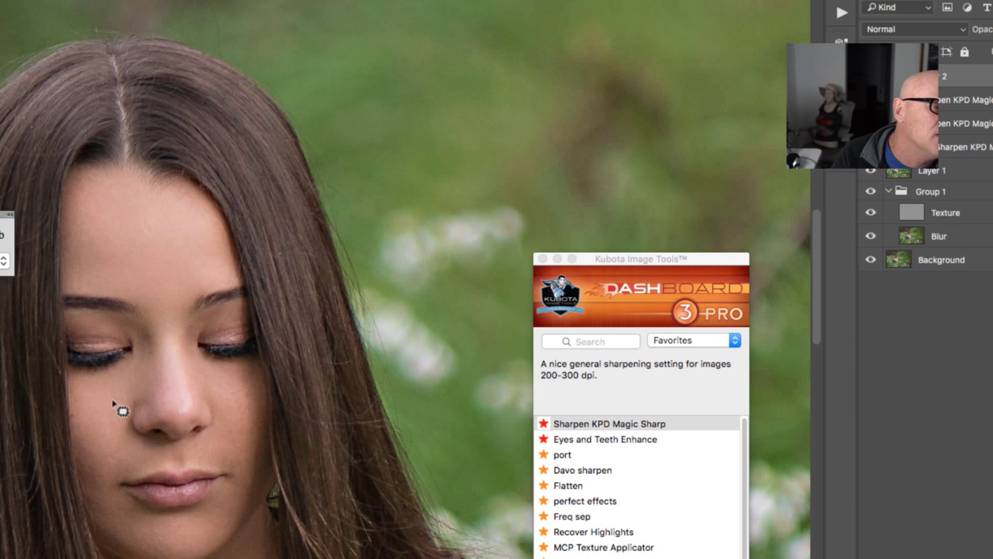
pyautogui.moveTo(122, 406)
pyautogui.mouseDown()
pyautogui.moveTo(105, 427)
pyautogui.moveTo(119, 427)
pyautogui.moveTo(110, 382)
pyautogui.mouseUp()
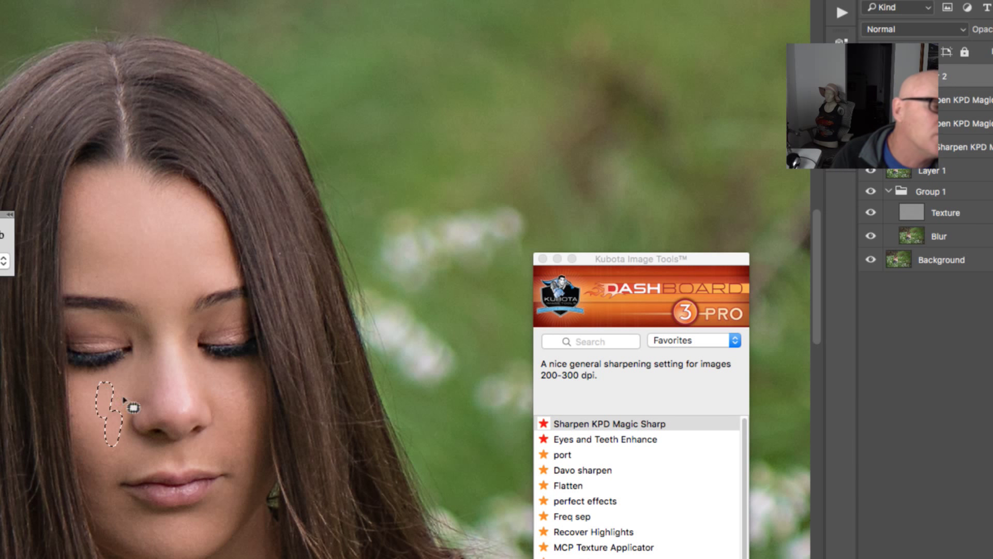
pyautogui.press('super+d')
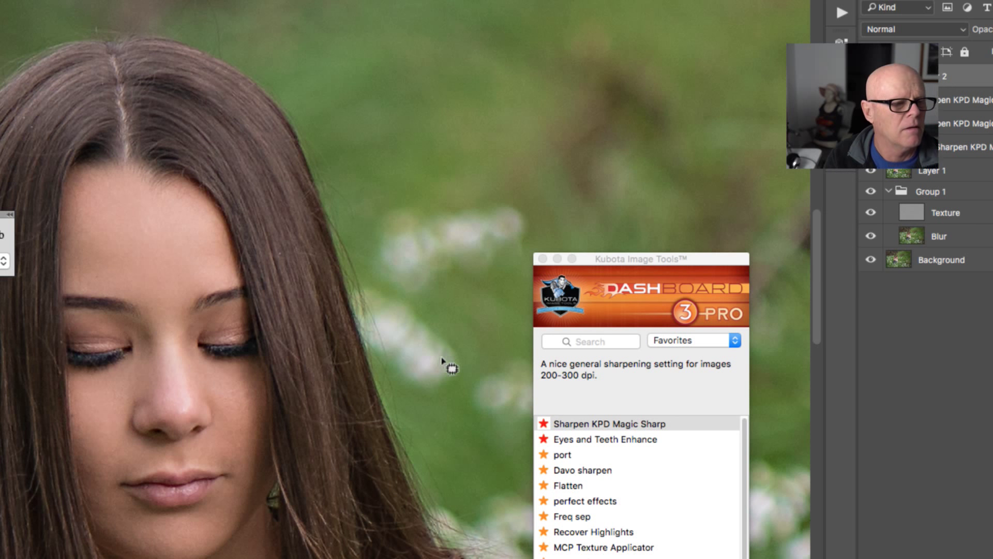
pyautogui.moveTo(229, 378)
pyautogui.mouseDown()
pyautogui.moveTo(244, 393)
pyautogui.moveTo(225, 408)
pyautogui.mouseUp()
pyautogui.press('super+d')
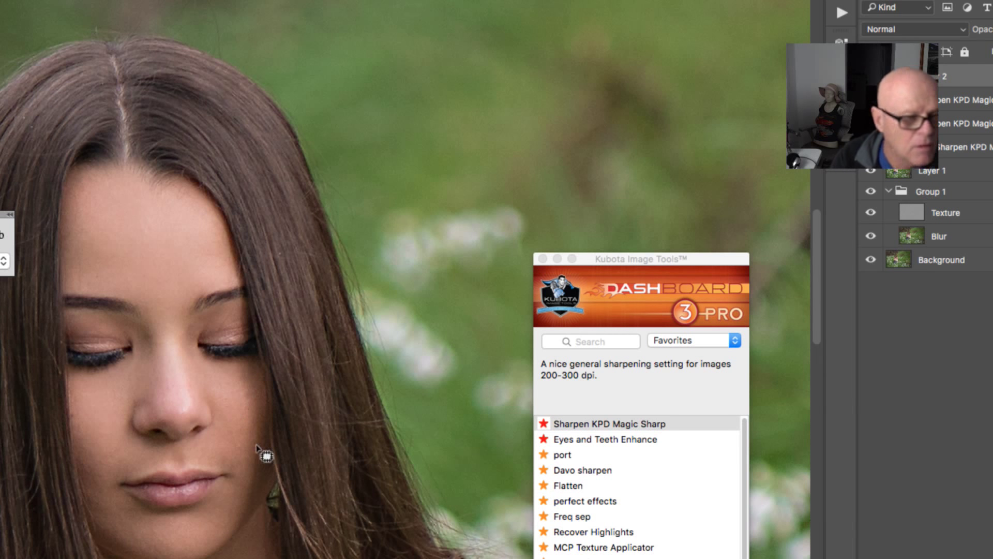
# - Patch the small area in the middle of the forehead with clean nearby skin, and clear the selection
pyautogui.hotkey('alt', 'space')
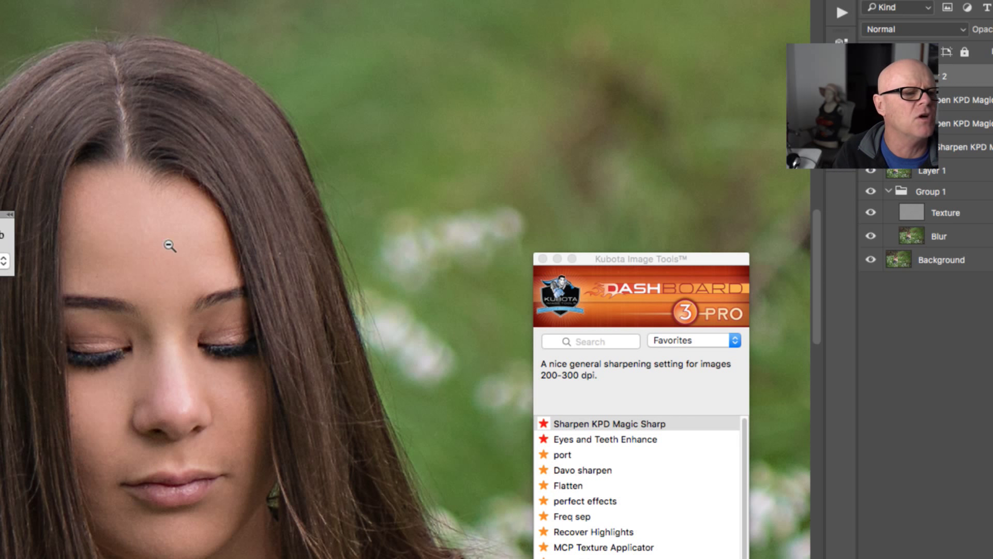
pyautogui.moveTo(155, 209); pyautogui.dragTo(124, 230)
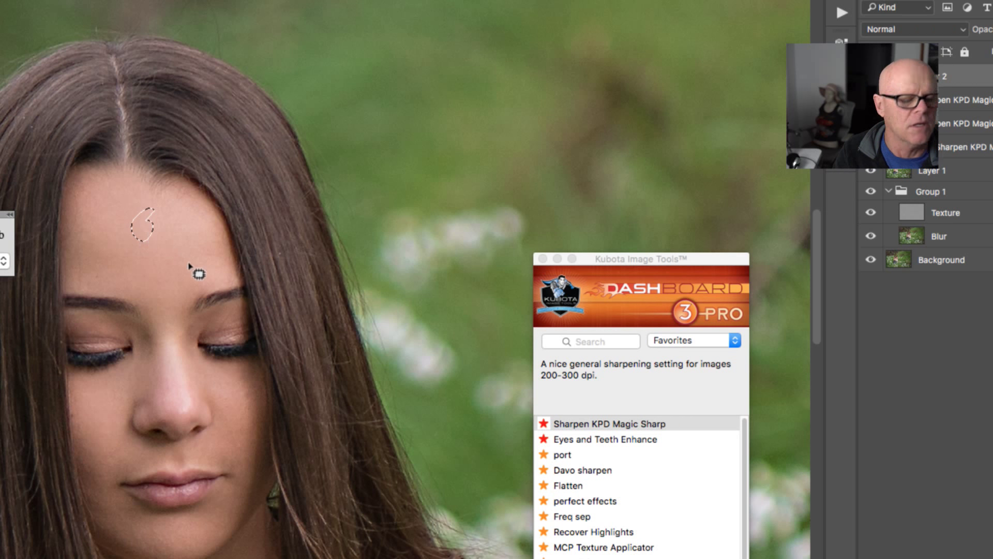
pyautogui.press('super+d')
# - Move the Kubota Image Tools window away from the hillside and stamp the visible image onto a new top layer
pyautogui.click(300, 507)
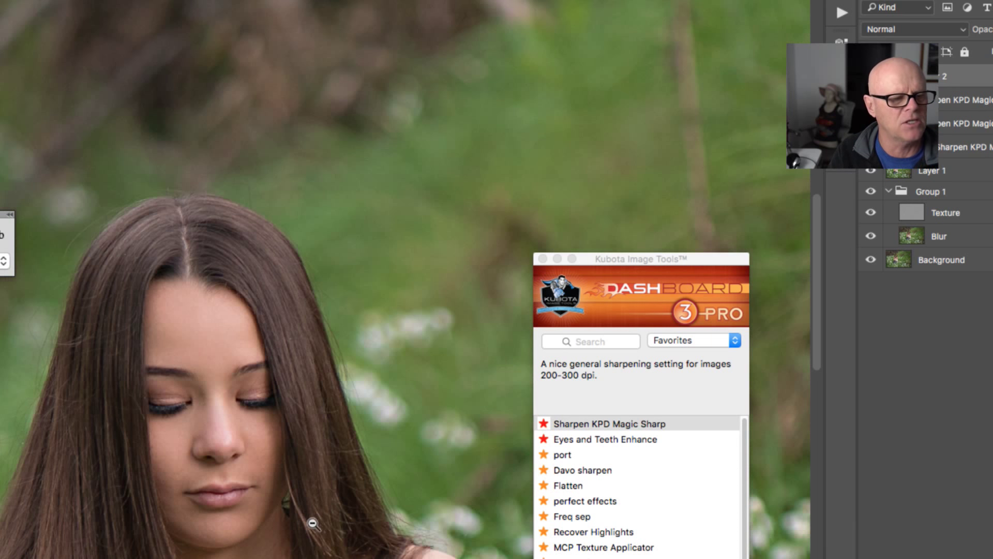
pyautogui.click(323, 525)
pyautogui.click(331, 538)
pyautogui.click(310, 550)
pyautogui.keyDown('alt'); pyautogui.click(336, 545); pyautogui.keyUp('alt')
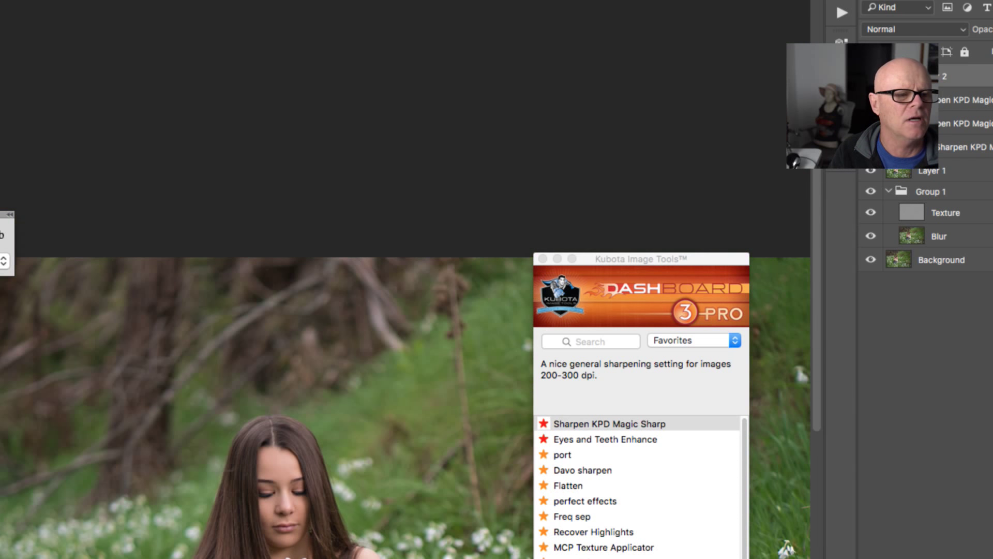
pyautogui.keyDown('alt'); pyautogui.click(336, 546); pyautogui.keyUp('alt')
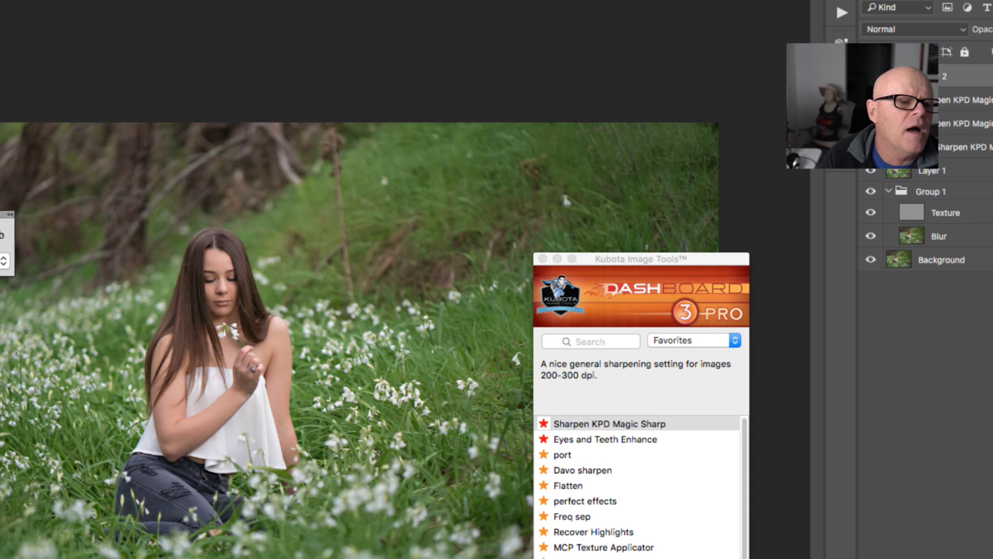
pyautogui.rightClick(832, 327)
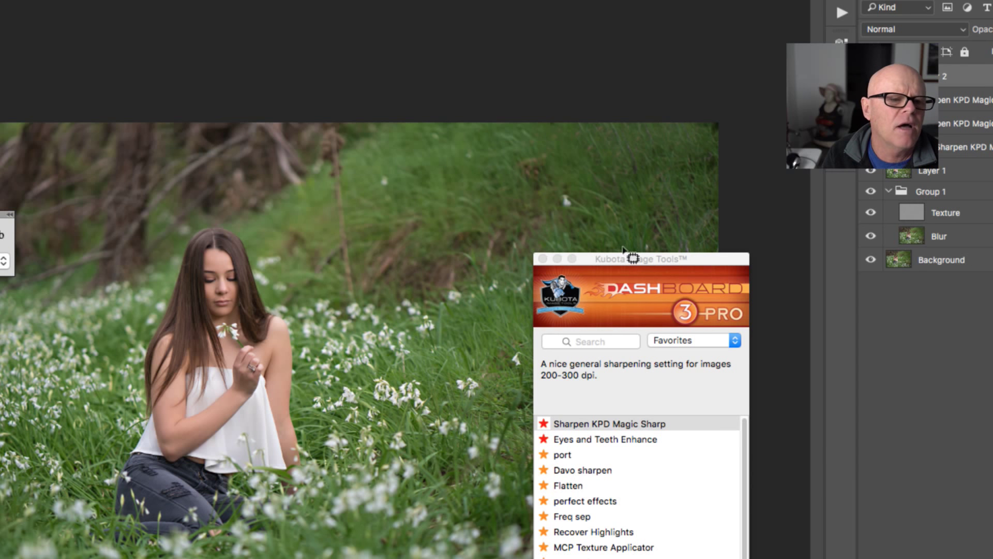
pyautogui.moveTo(624, 251); pyautogui.dragTo(689, 274)
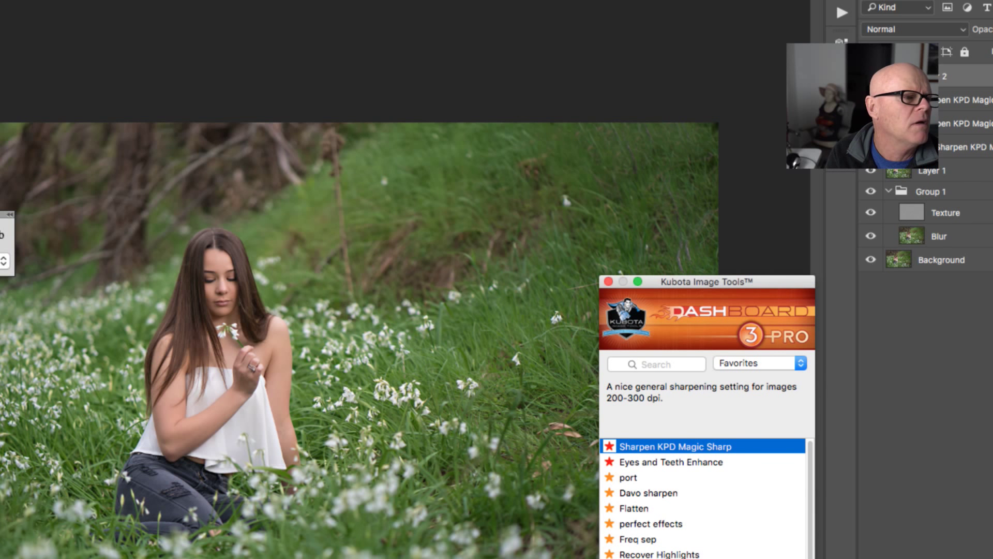
pyautogui.click(948, 74)
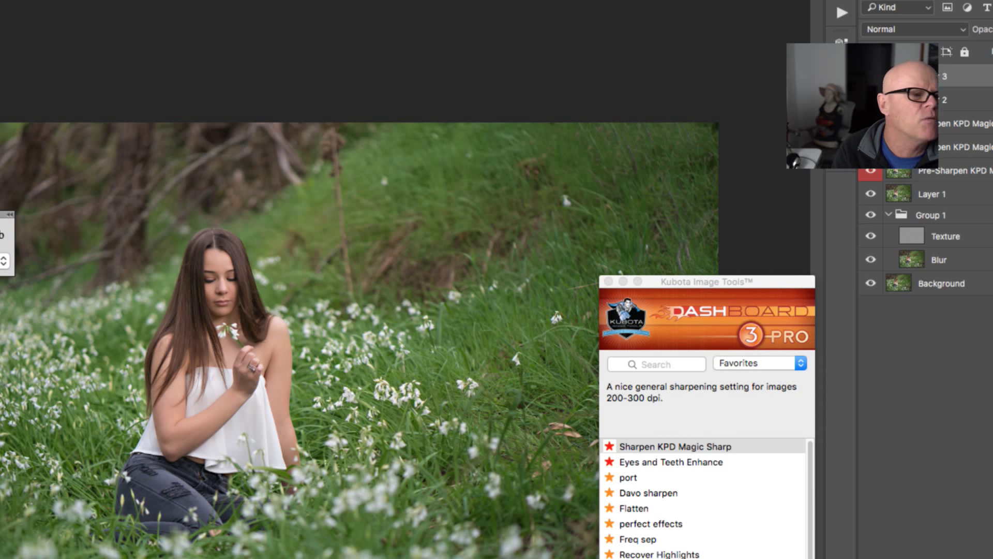
# - Patch the bare brown area of the hillside behind the girl with green grass from farther along the slope
pyautogui.moveTo(409, 211)
pyautogui.mouseDown()
pyautogui.moveTo(364, 227)
pyautogui.moveTo(356, 278)
pyautogui.moveTo(394, 292)
pyautogui.moveTo(508, 261)
pyautogui.moveTo(534, 237)
pyautogui.moveTo(537, 192)
pyautogui.moveTo(441, 194)
pyautogui.moveTo(410, 211)
pyautogui.mouseUp()
pyautogui.moveTo(430, 222)
pyautogui.mouseDown()
pyautogui.moveTo(410, 150)
pyautogui.moveTo(425, 141)
pyautogui.moveTo(485, 139)
pyautogui.moveTo(617, 171)
pyautogui.moveTo(612, 196)
pyautogui.mouseUp()
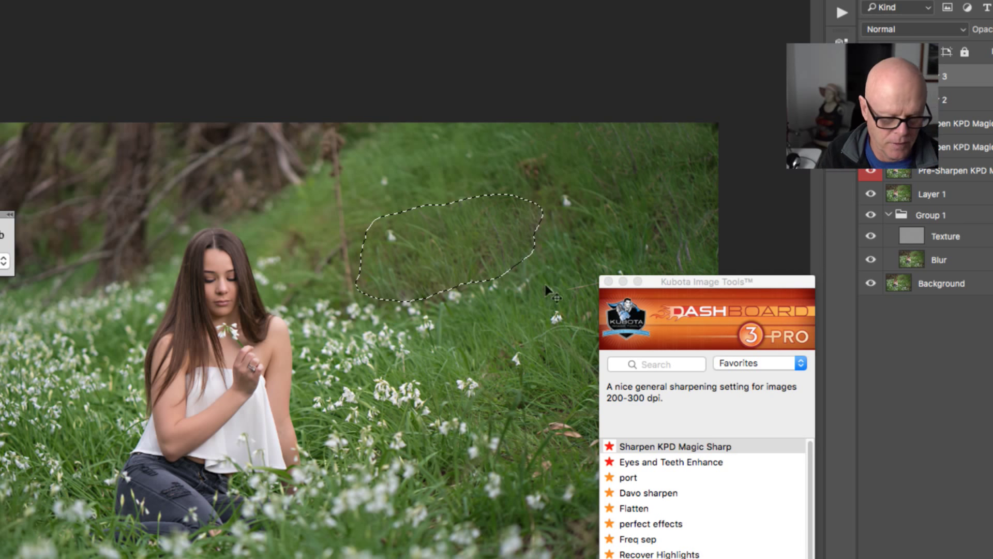
pyautogui.hotkey('ctrl', 'd')
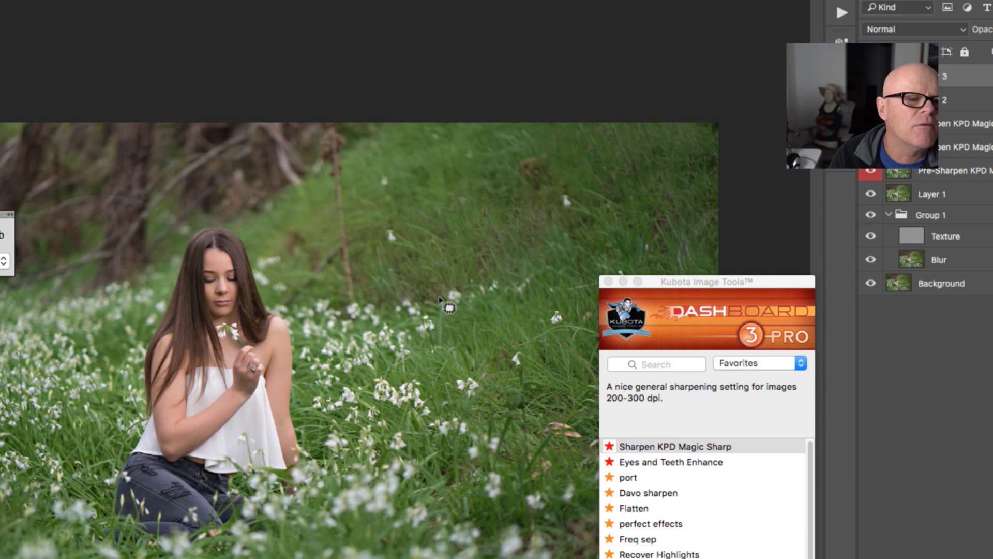
# - Try to patch out the small white flower at the lower edge of the patched slope, and undo the patch
pyautogui.moveTo(457, 285)
pyautogui.mouseDown()
pyautogui.moveTo(470, 291)
pyautogui.moveTo(459, 287)
pyautogui.mouseUp()
pyautogui.moveTo(455, 297); pyautogui.dragTo(405, 255)
pyautogui.hotkey('ctrl', 'd')
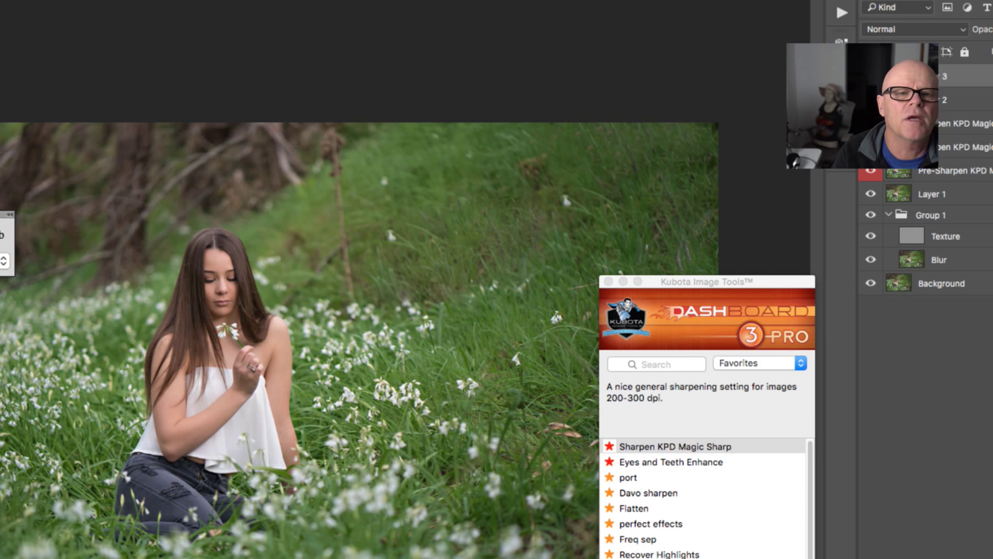
pyautogui.click(842, 2)
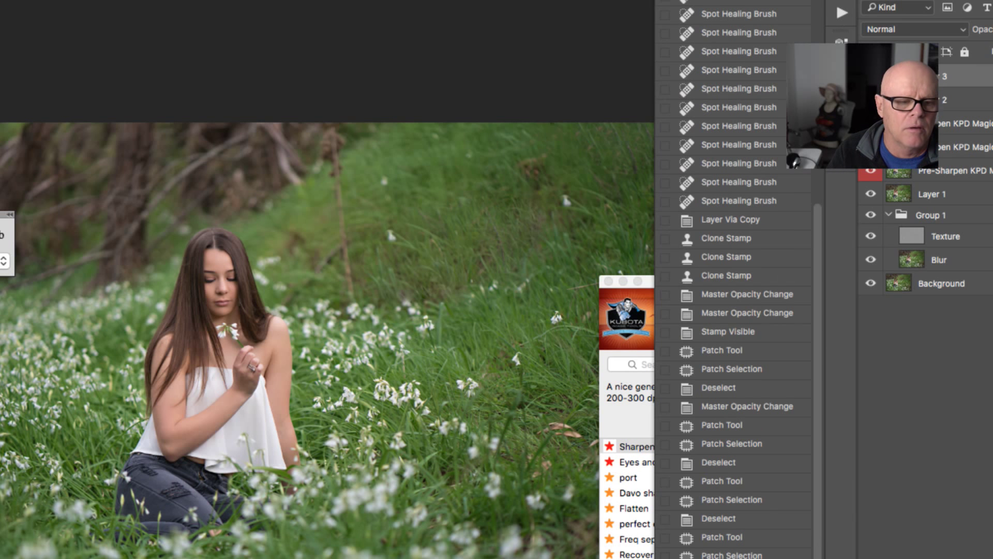
pyautogui.hotkey('ctrl', 'alt', 'z')
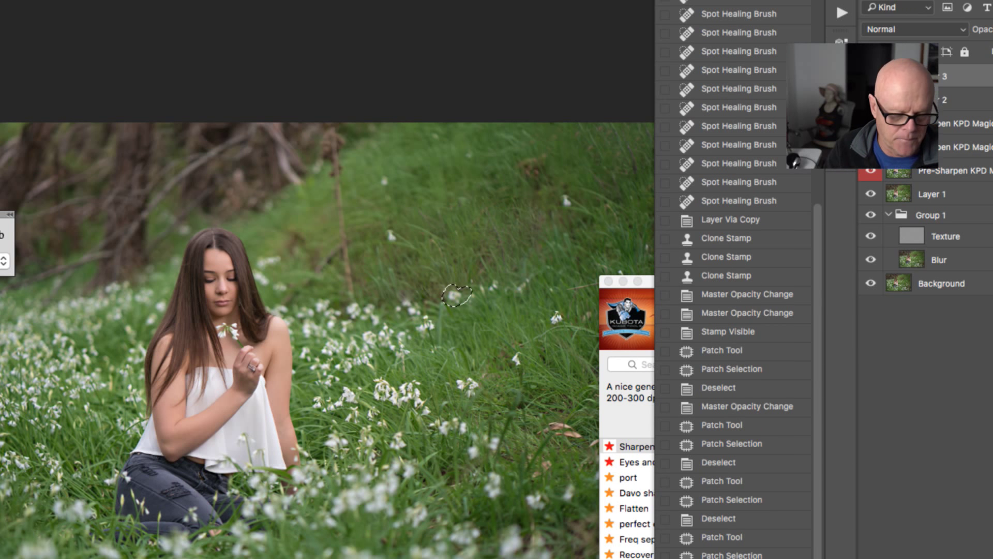
pyautogui.hotkey('ctrl', 'd')
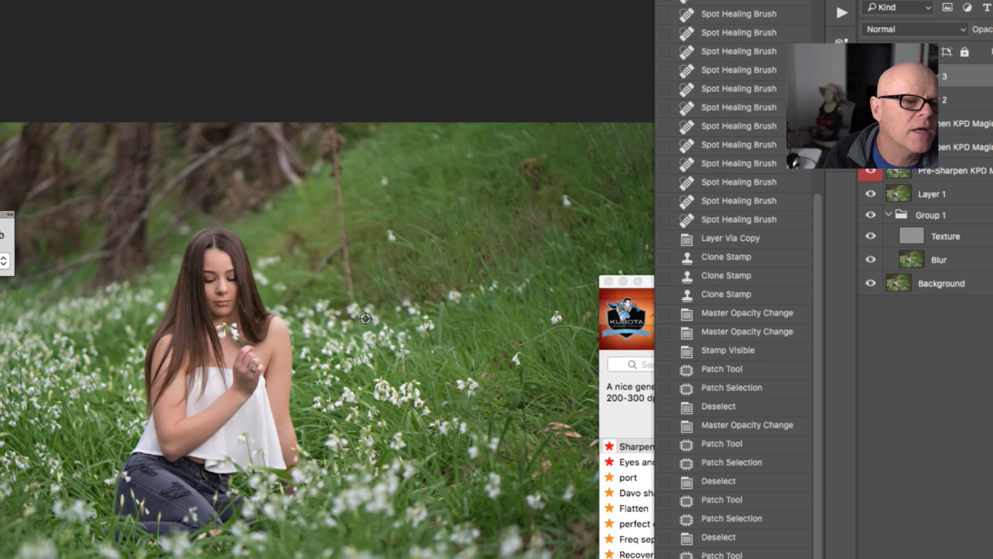
# - Clone several white flowers from the meadow onto the empty patched grass of the hillside with the Clone Stamp
pyautogui.click(388, 287)
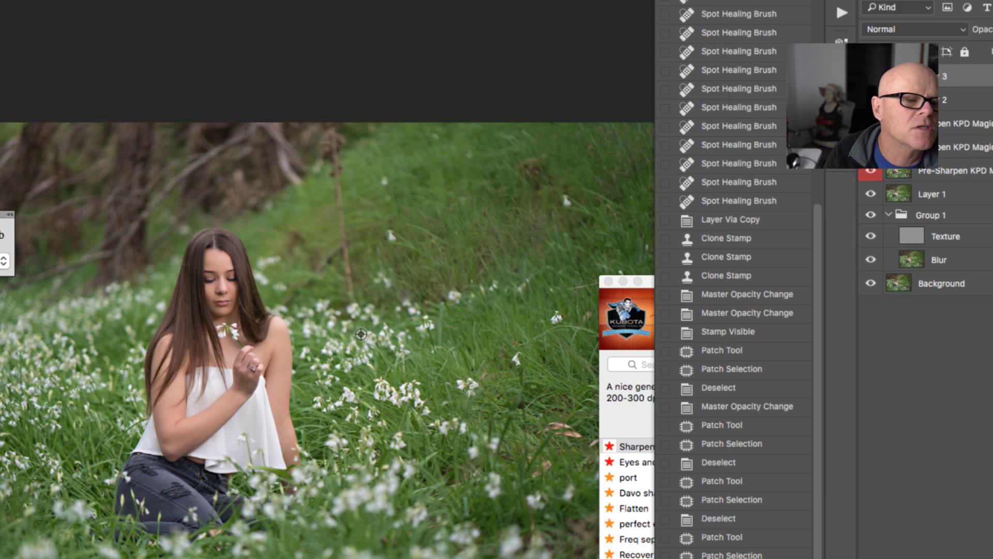
pyautogui.click(445, 263)
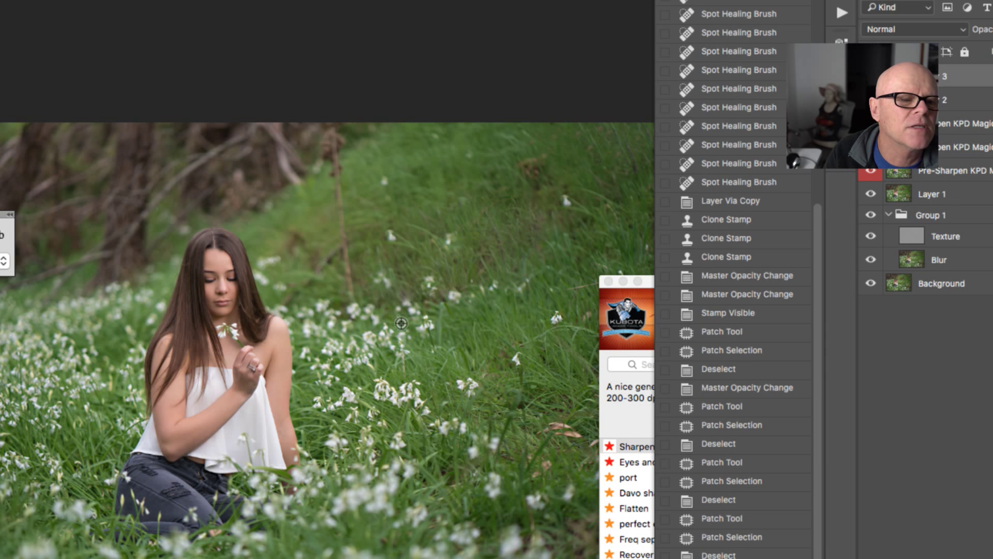
pyautogui.click(423, 281)
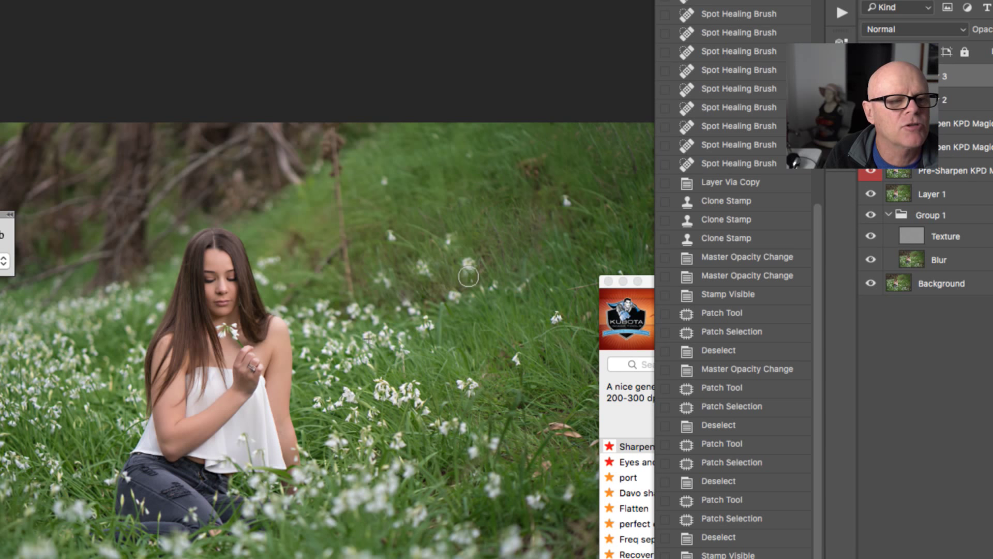
pyautogui.click(468, 269)
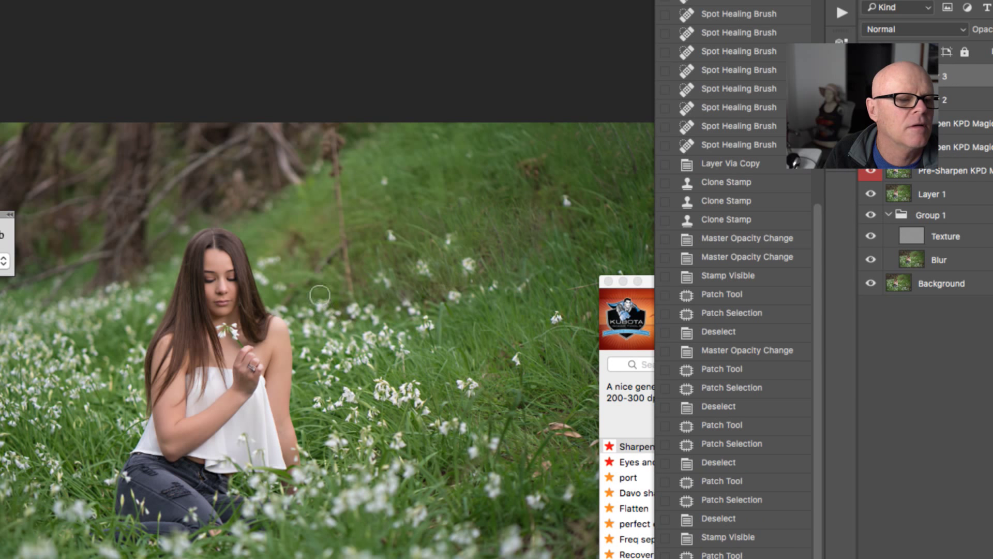
pyautogui.click(324, 285)
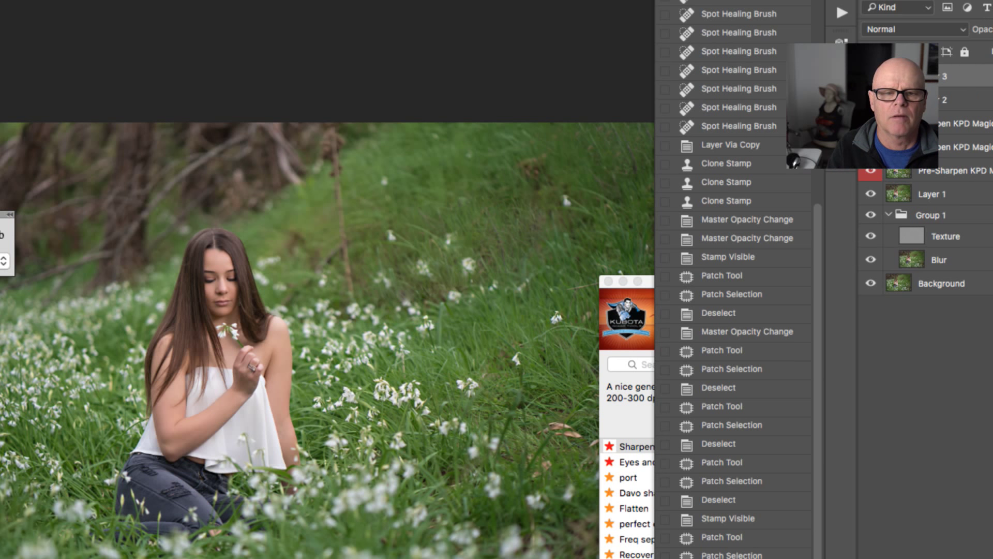
# - Merge all layers into a single background, and save and close the retouched file to return to Lightroom
pyautogui.press('shift+super+e')
pyautogui.click(0, 0)
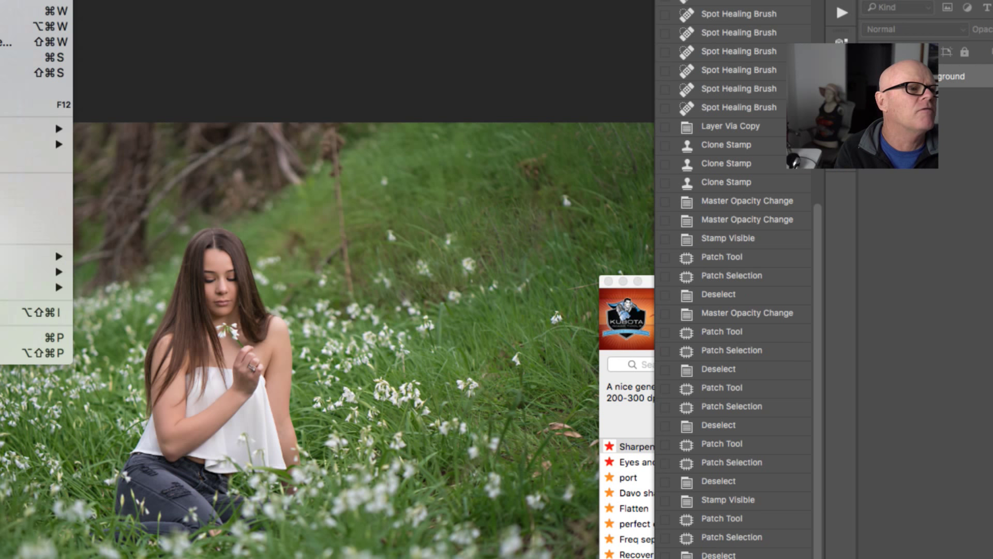
pyautogui.click(2, 57)
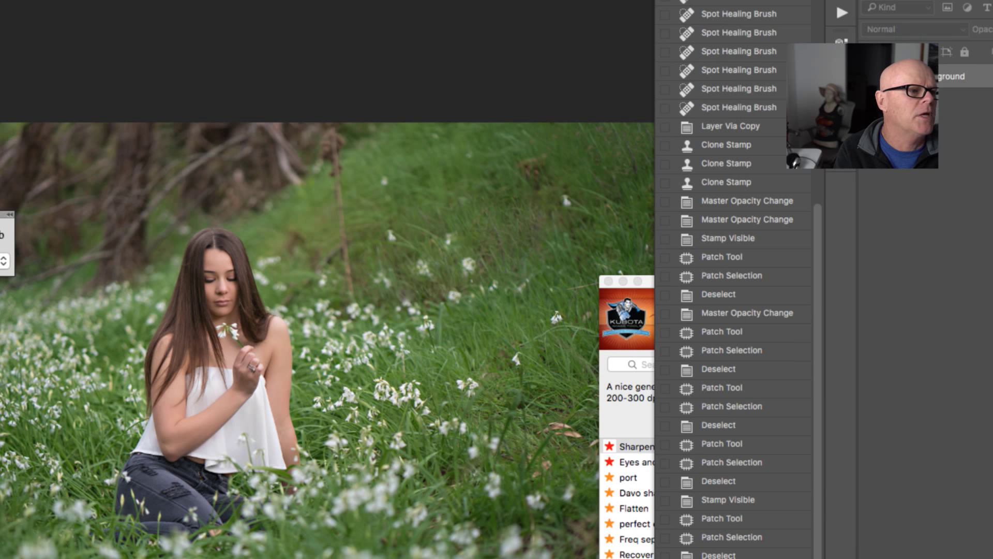
pyautogui.press('super+w')
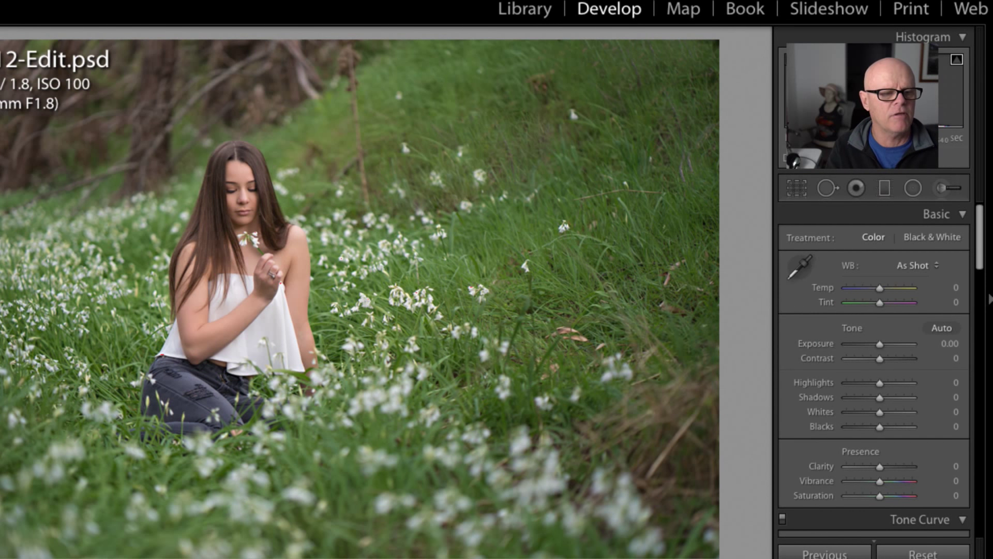
# - Compare A9D04412.ARW with the retouched A9D04412-Edit.psd in the Library, finishing with both side by side in Survey view
pyautogui.press('Right')
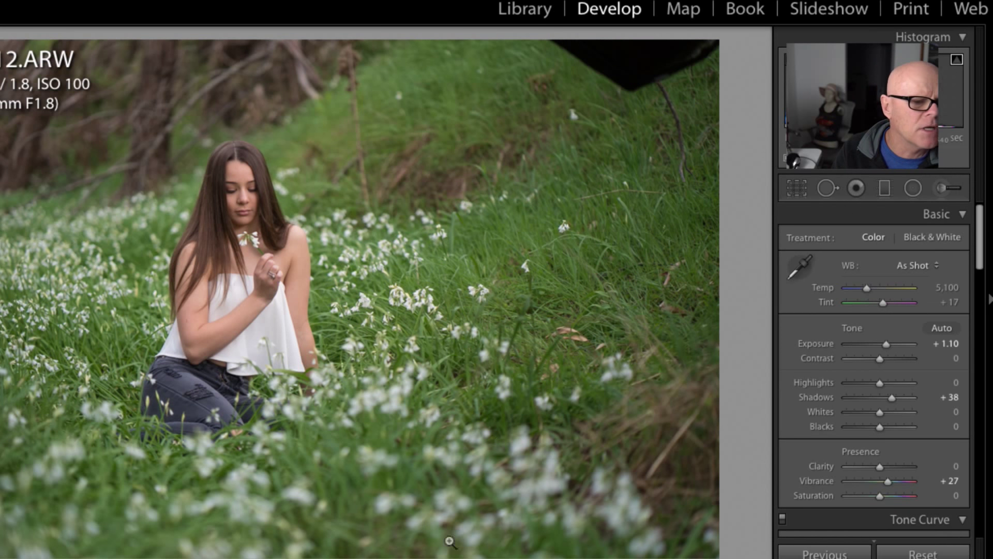
pyautogui.click(523, 11)
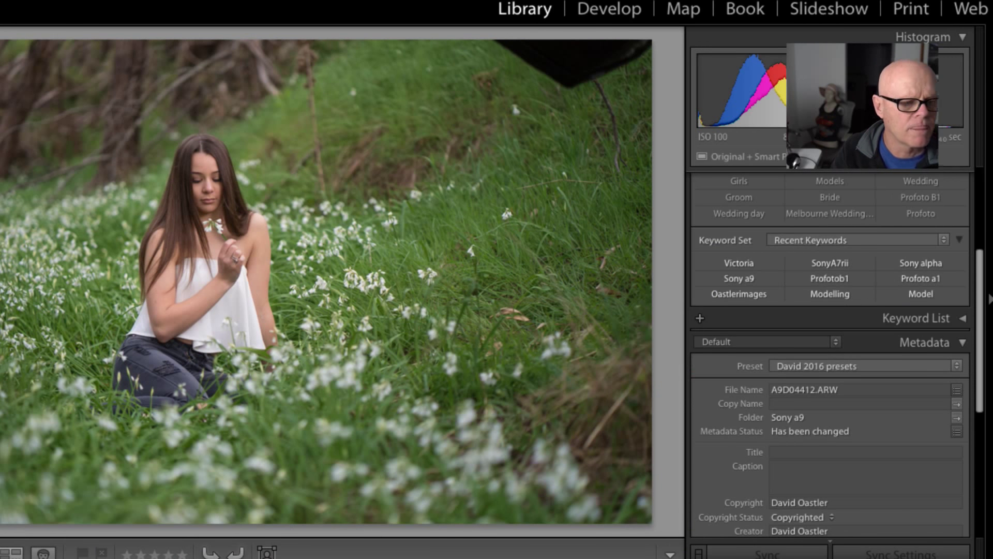
pyautogui.press('Right')
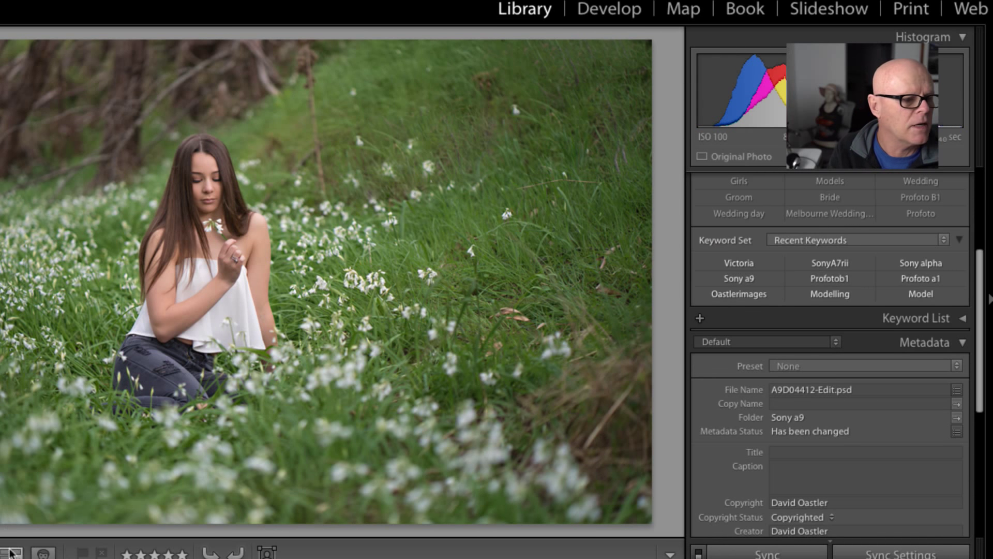
pyautogui.press('n')
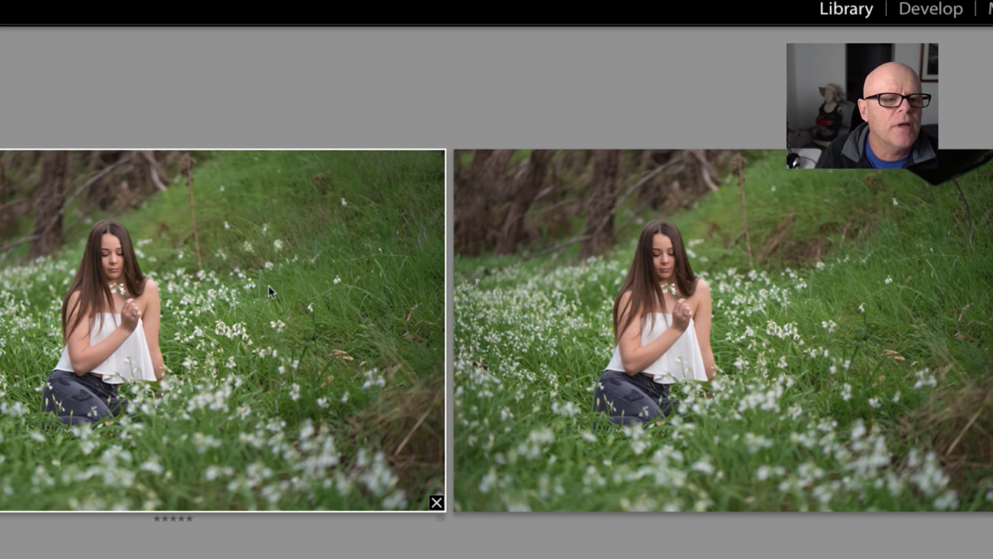
# - Reset the Develop adjustments of A9D04412.ARW and compare the unedited raw side by side with the retouched version
pyautogui.click(690, 345)
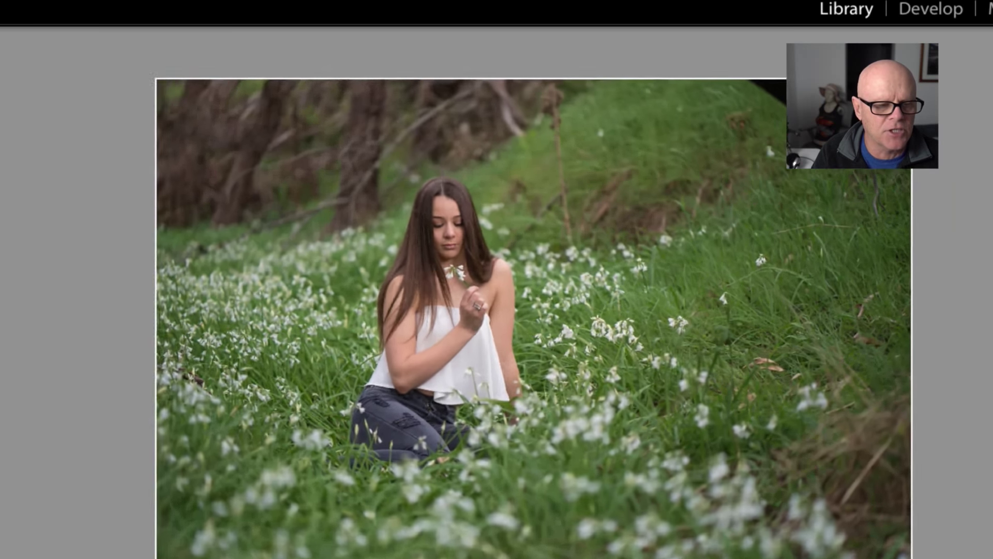
pyautogui.click(942, 16)
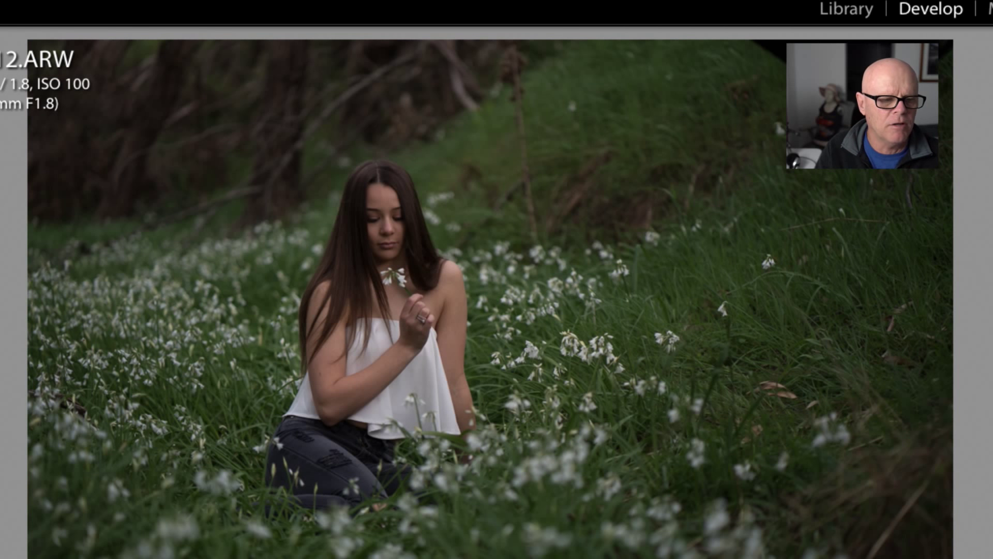
pyautogui.press('Right')
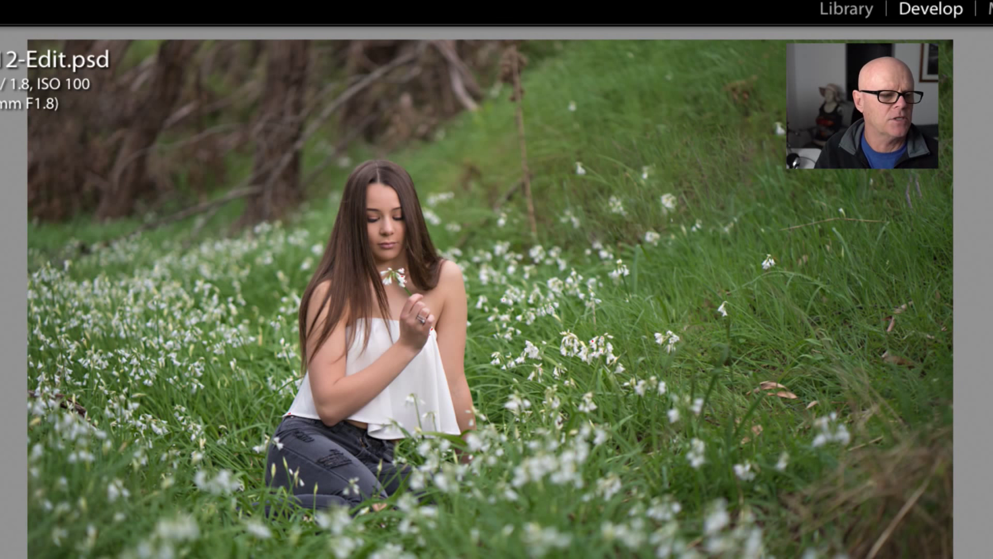
pyautogui.click(836, 9)
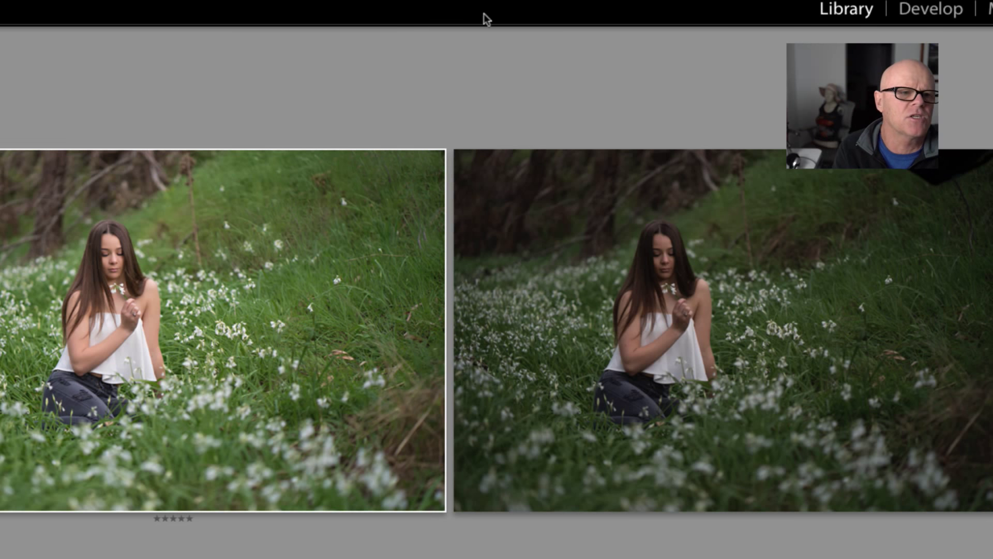
# - View the retouched A9D04412-Edit.psd on its own and open it in the Develop module
pyautogui.doubleClick(310, 341)
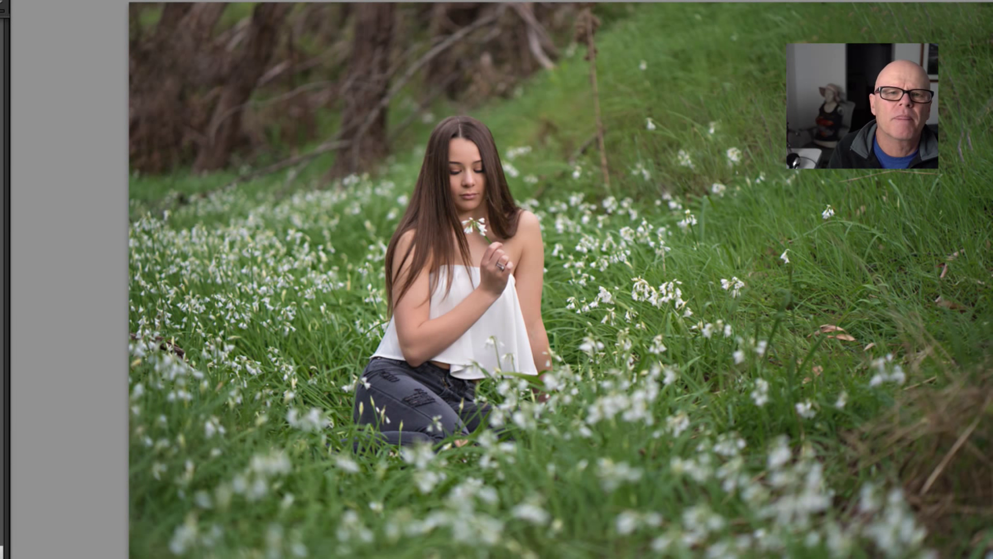
pyautogui.press('d')
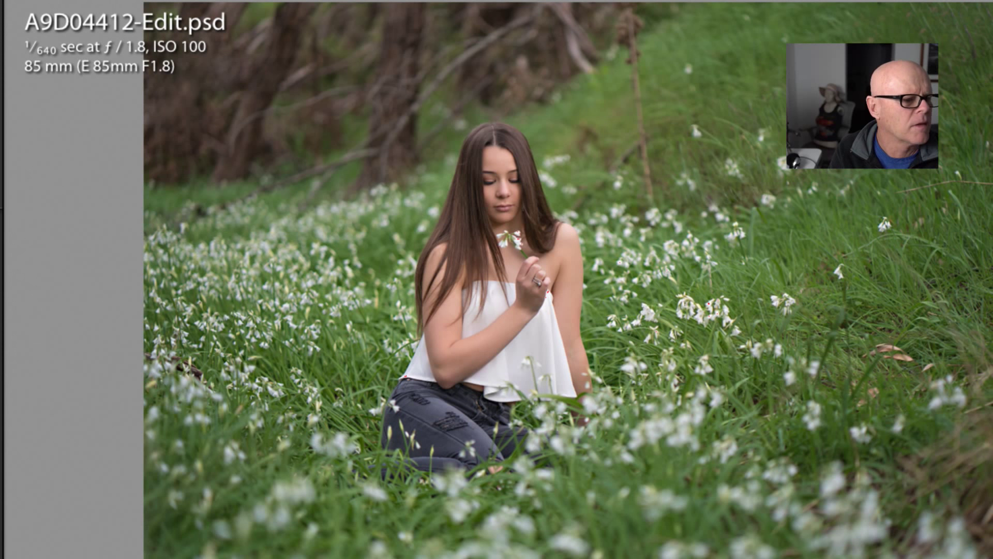